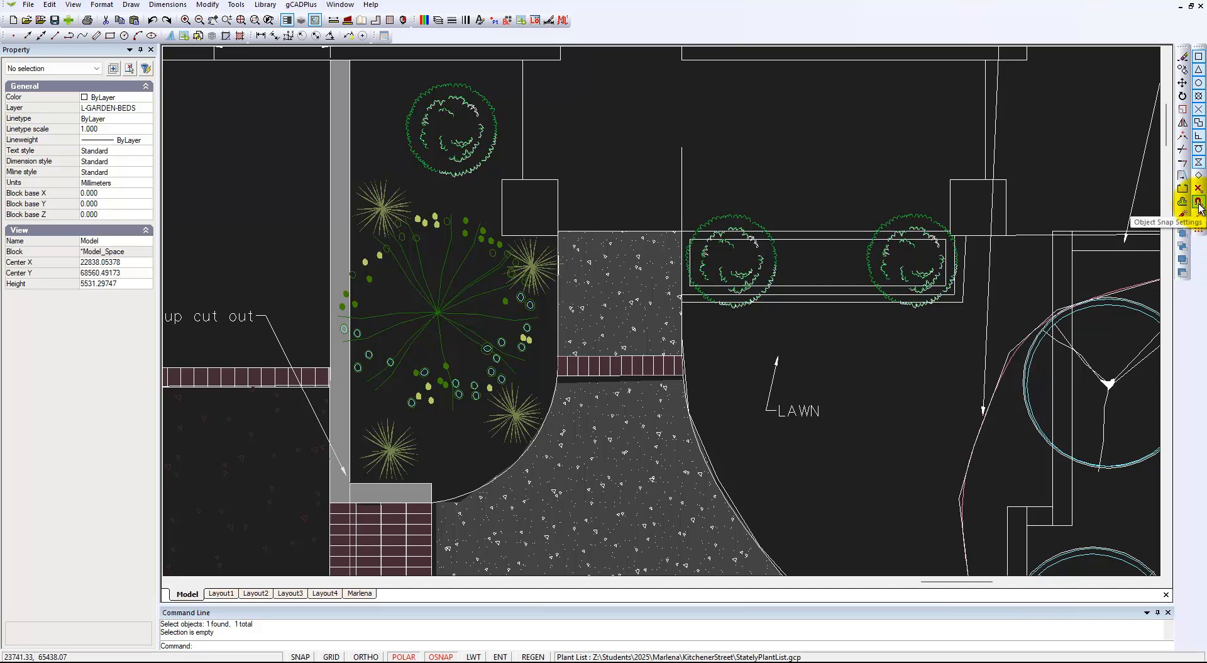
Restrict the running object snaps to Endpoint, Intersection and Nearest only
{"action": "left_click", "coordinate": [1197, 203]}
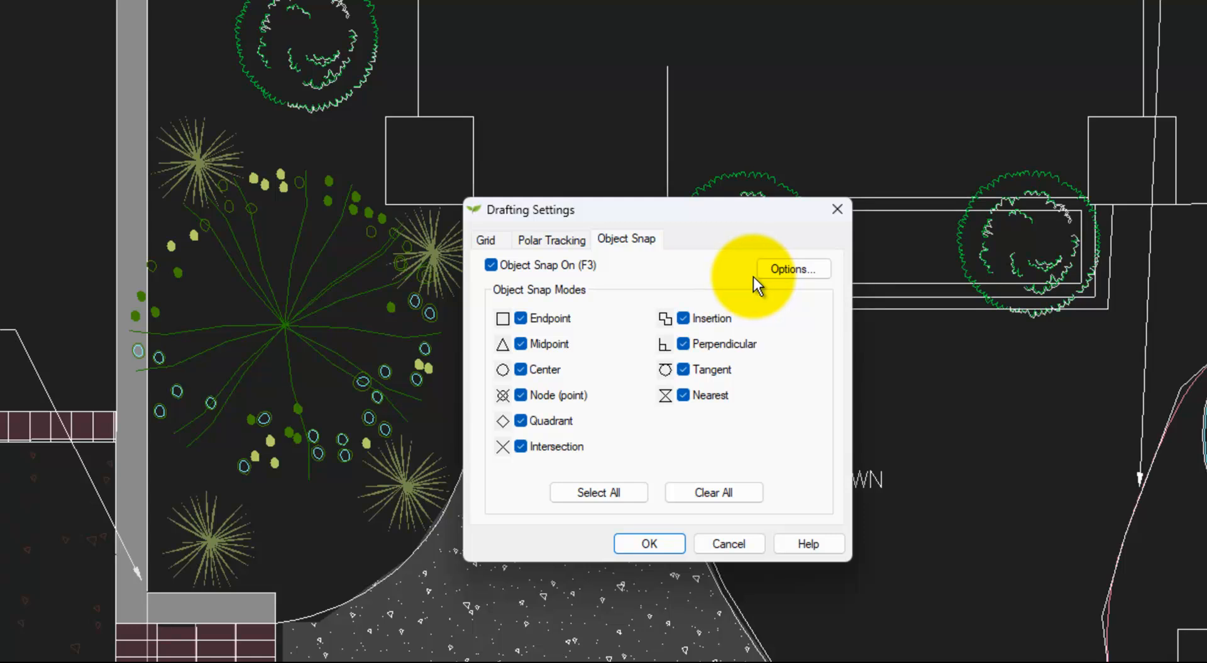
{"action": "left_click", "coordinate": [716, 493]}
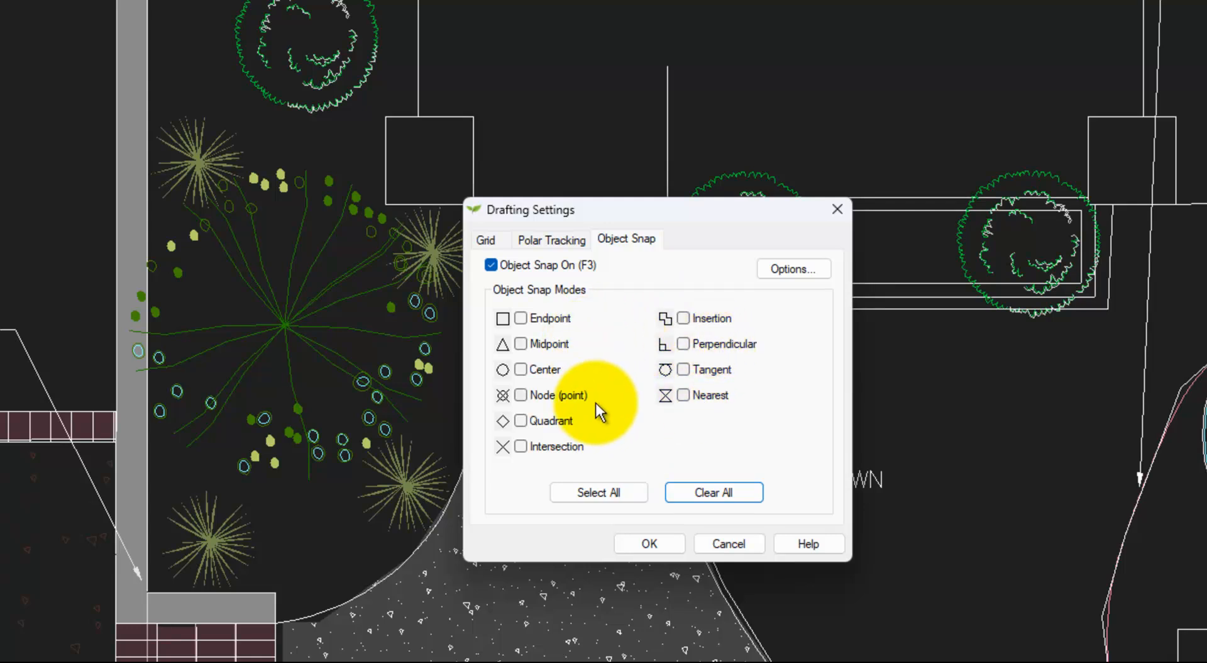
{"action": "left_click", "coordinate": [682, 394]}
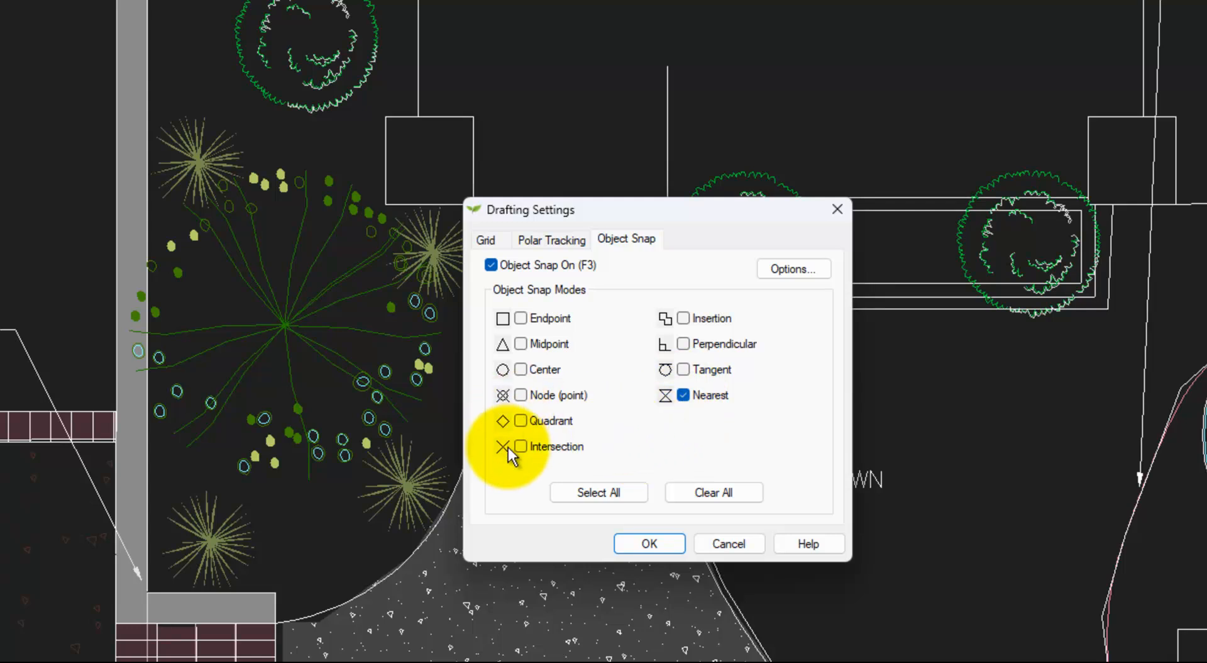
{"action": "left_click", "coordinate": [525, 449]}
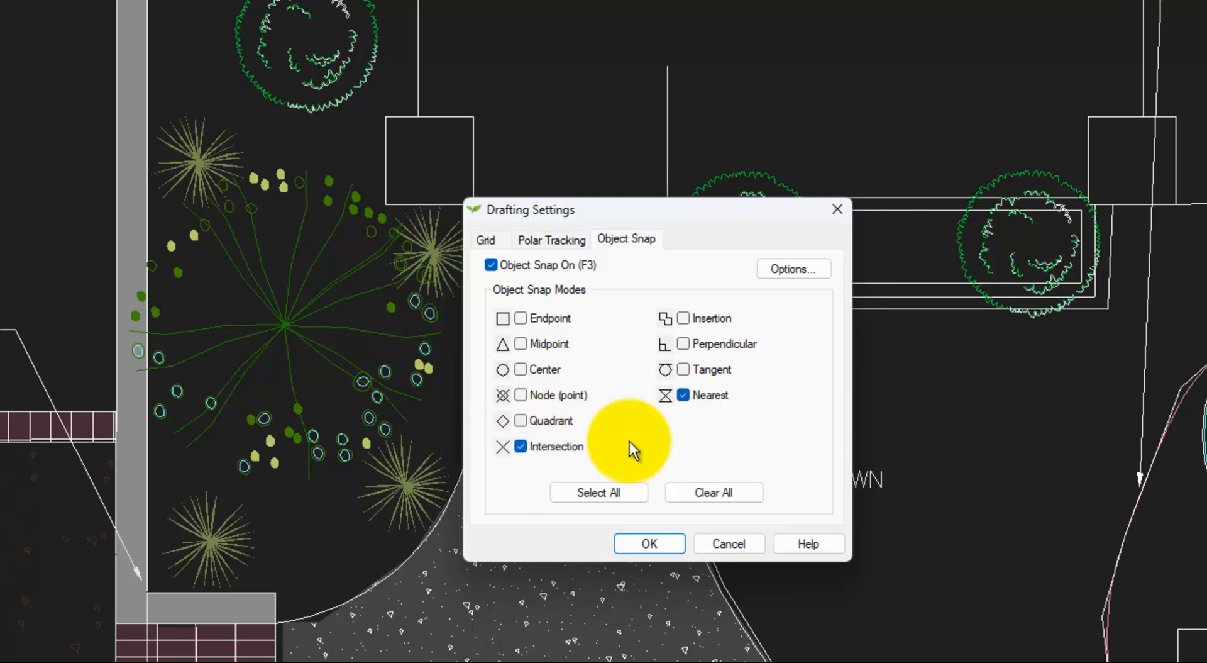
{"action": "left_click", "coordinate": [521, 318]}
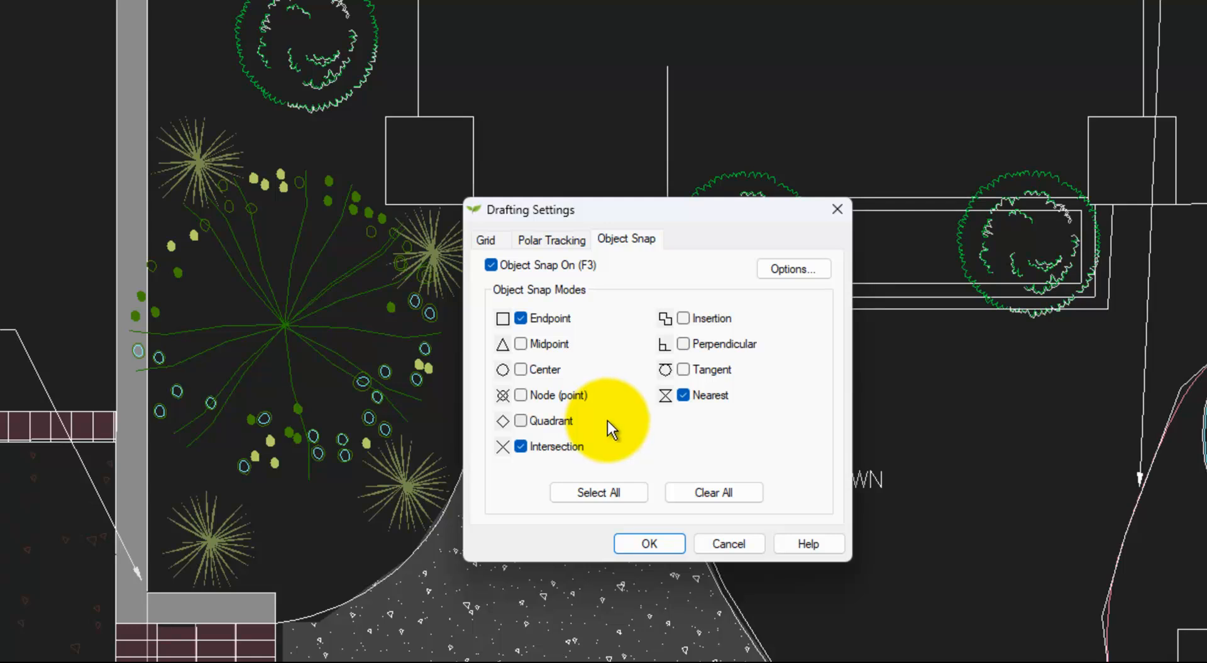
{"action": "left_click", "coordinate": [659, 545]}
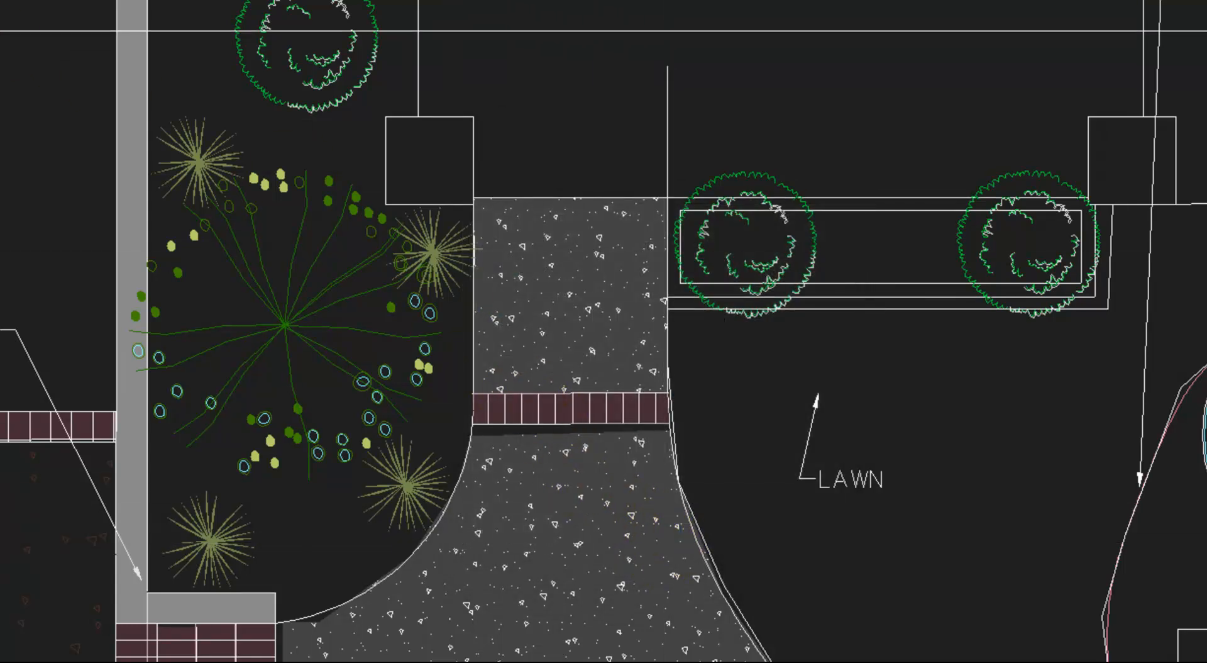
Set the current drawing color to Red with nothing selected
{"action": "left_click", "coordinate": [131, 5]}
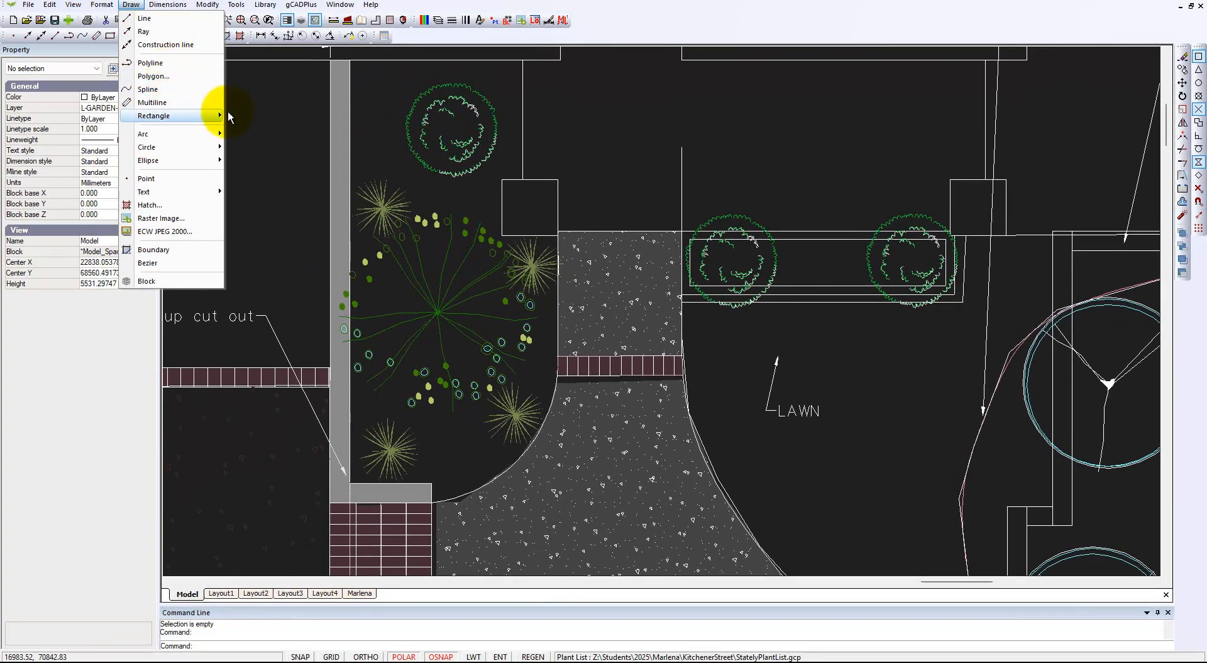
{"action": "left_click", "coordinate": [273, 172]}
{"action": "left_click", "coordinate": [273, 173]}
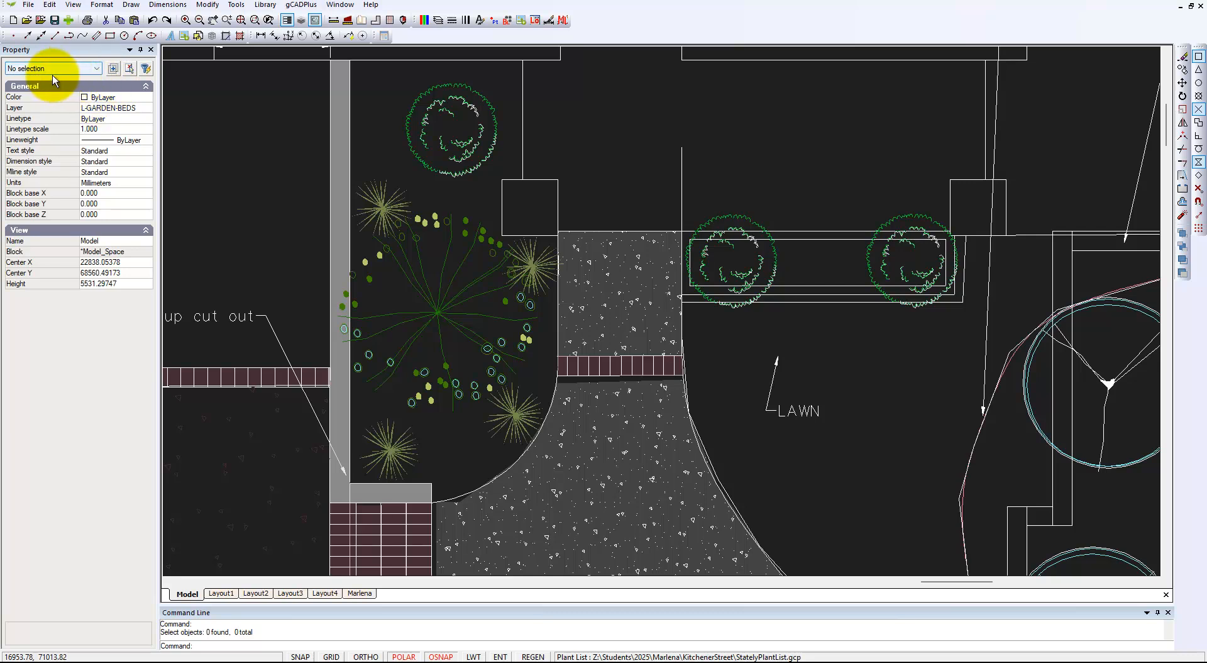
{"action": "left_click", "coordinate": [147, 97]}
{"action": "left_click", "coordinate": [149, 97]}
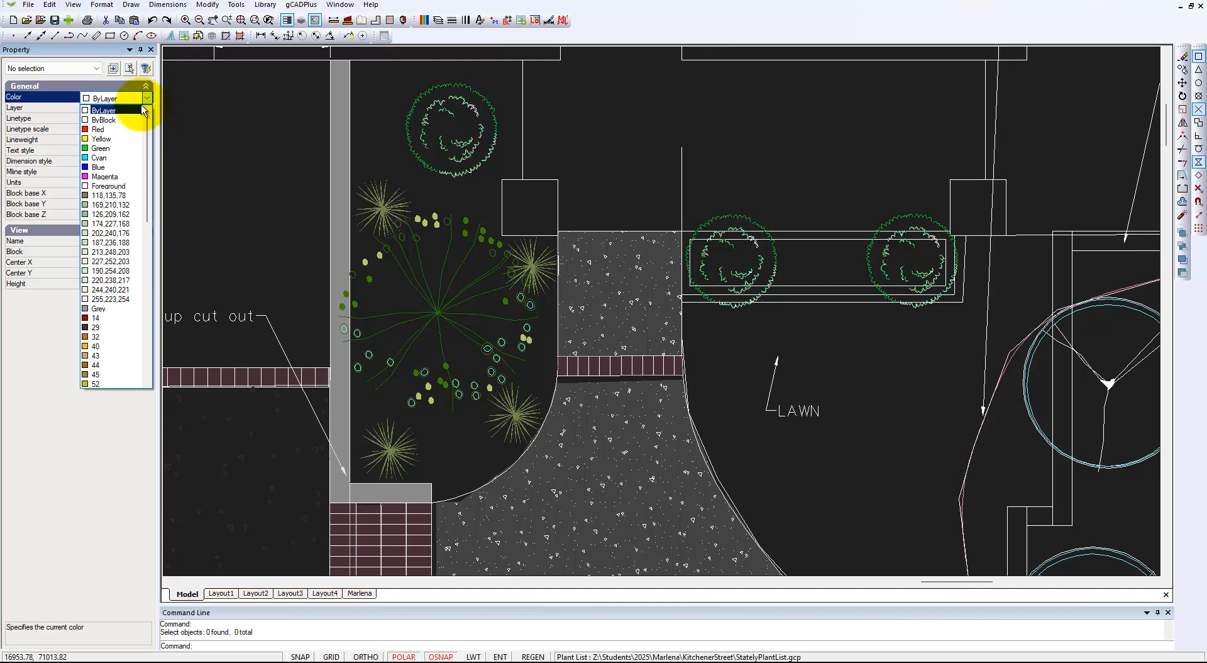
{"action": "left_click", "coordinate": [138, 125]}
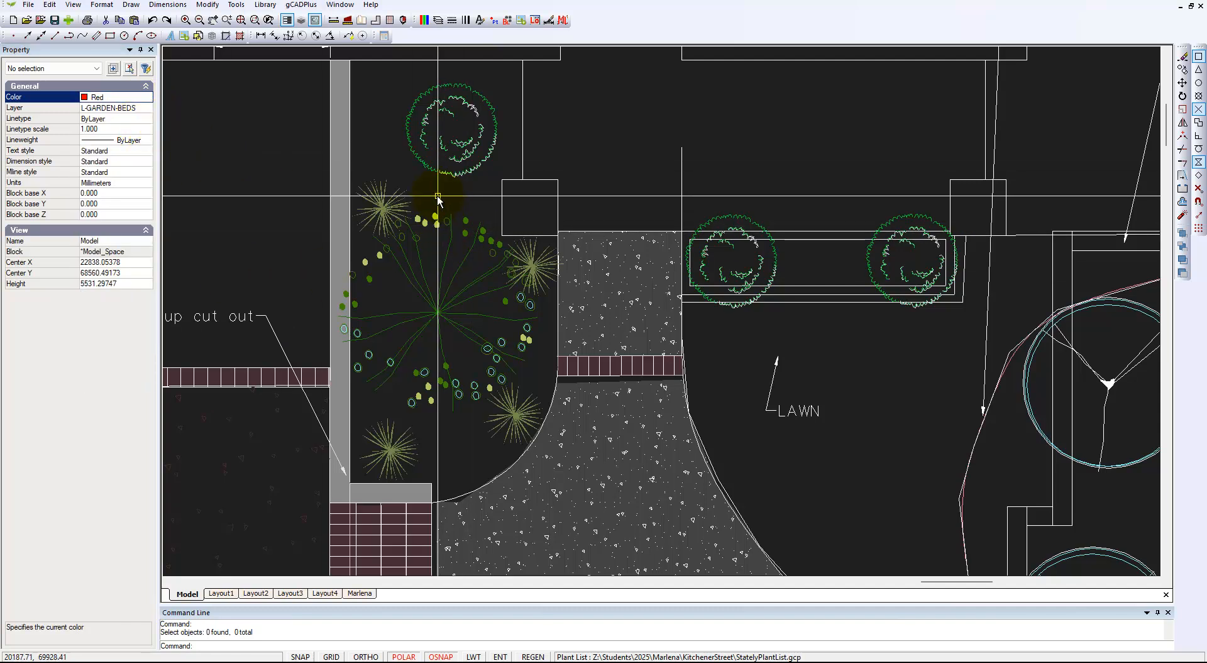
{"action": "right_click", "coordinate": [237, 111]}
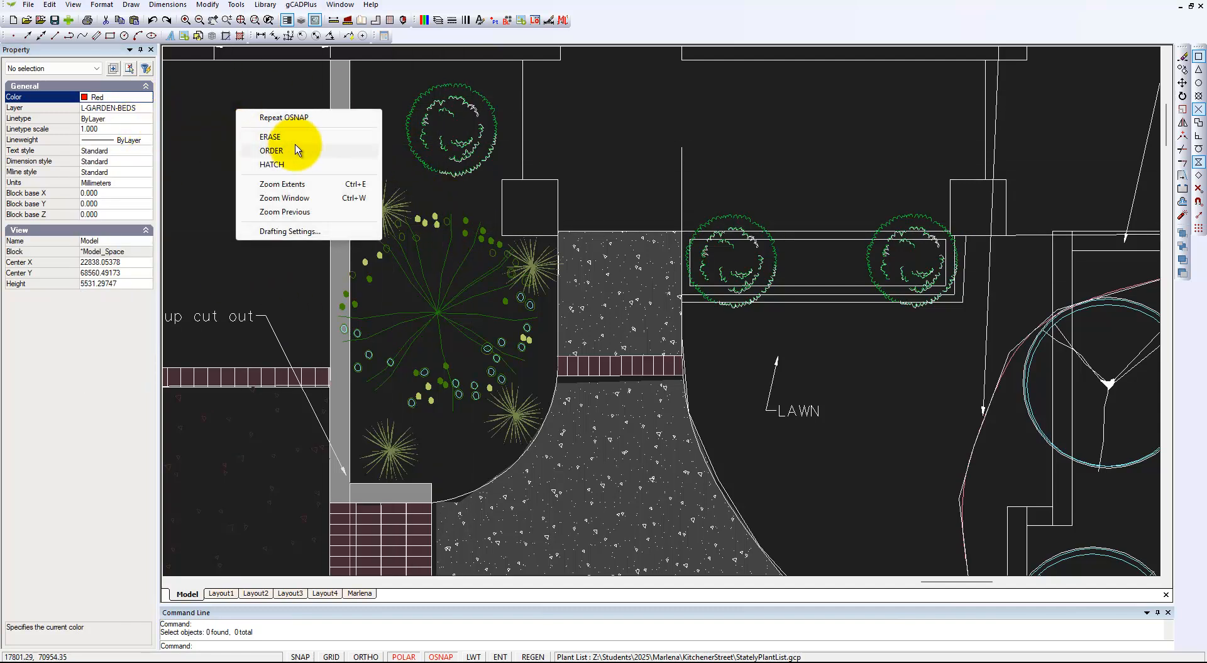
{"action": "left_click", "coordinate": [230, 164]}
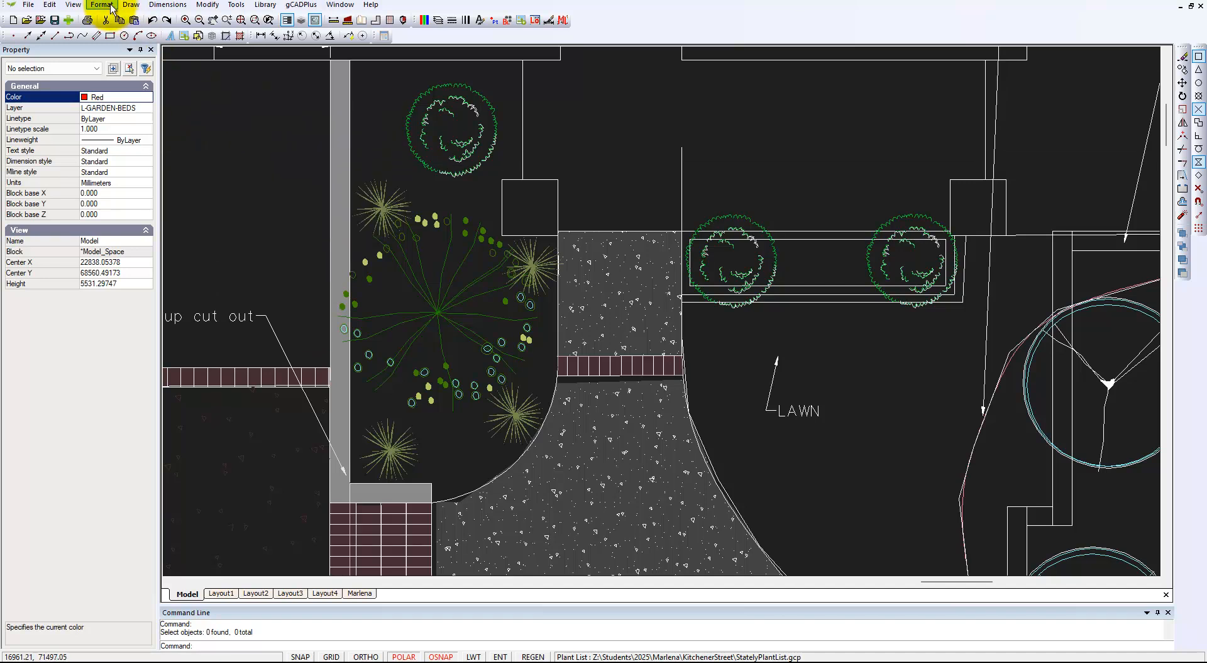
Begin a polyline at the upper edge of the square beside the garden bed, running up to the dwelling wall and across to the grey strip
{"action": "left_click", "coordinate": [131, 4]}
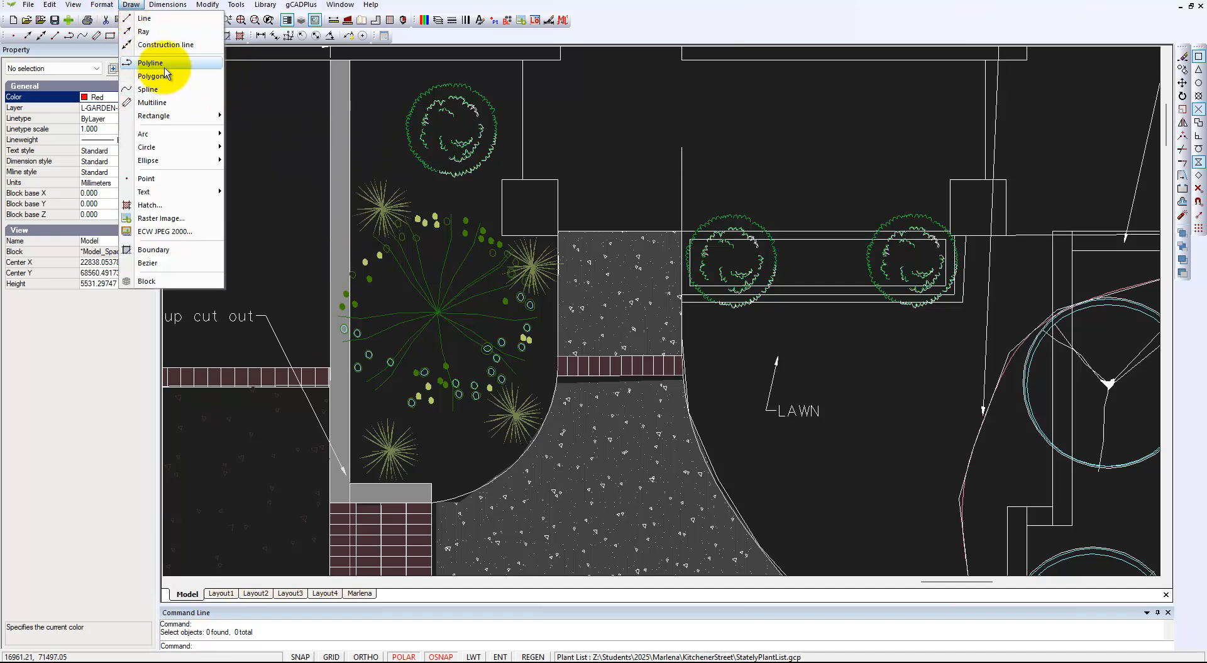
{"action": "left_click", "coordinate": [157, 63]}
{"action": "scroll", "coordinate": [470, 107], "scroll_direction": "up", "scroll_amount": 4}
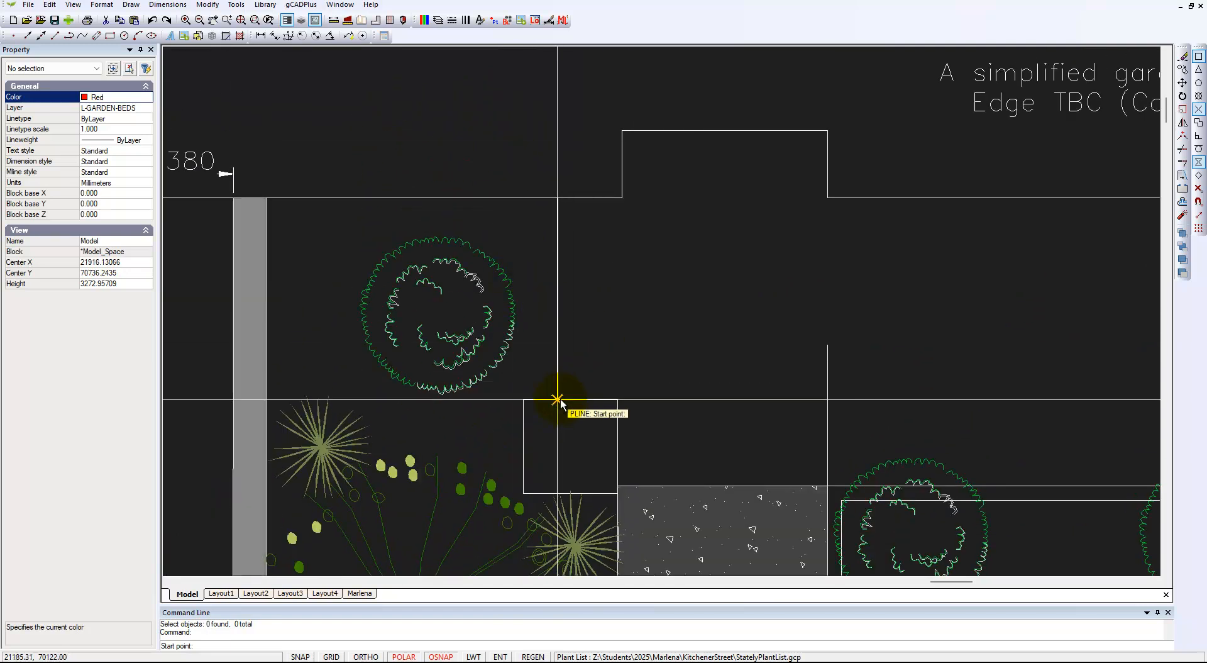
{"action": "left_click", "coordinate": [557, 399]}
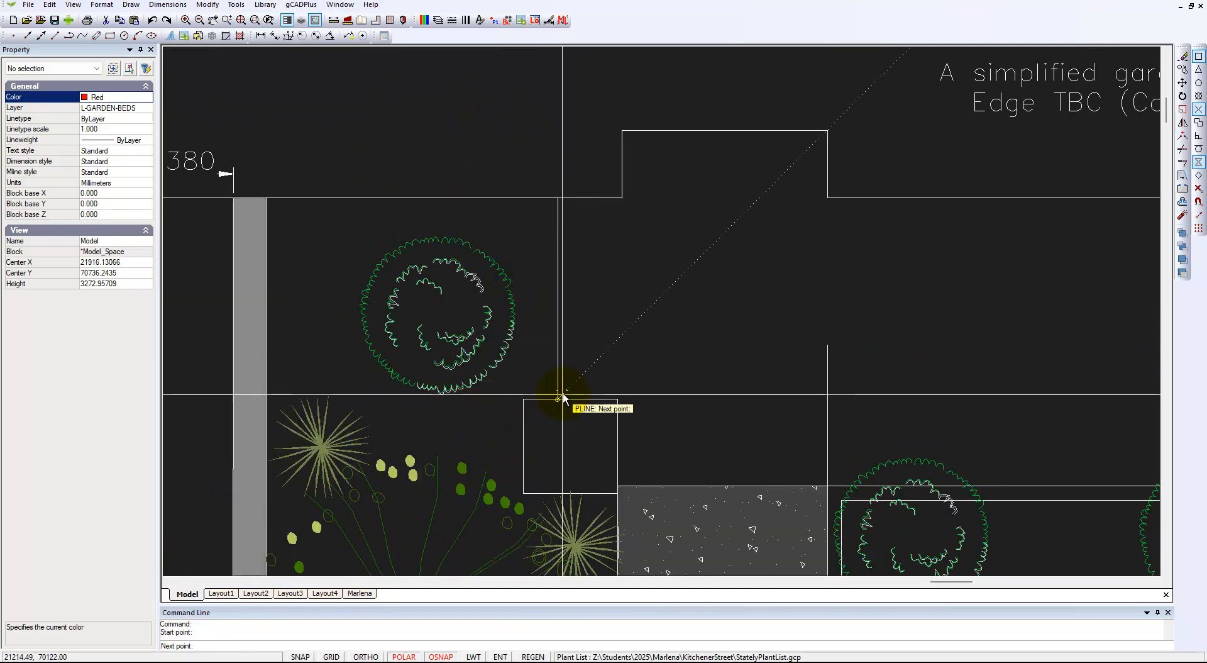
{"action": "left_click", "coordinate": [557, 197]}
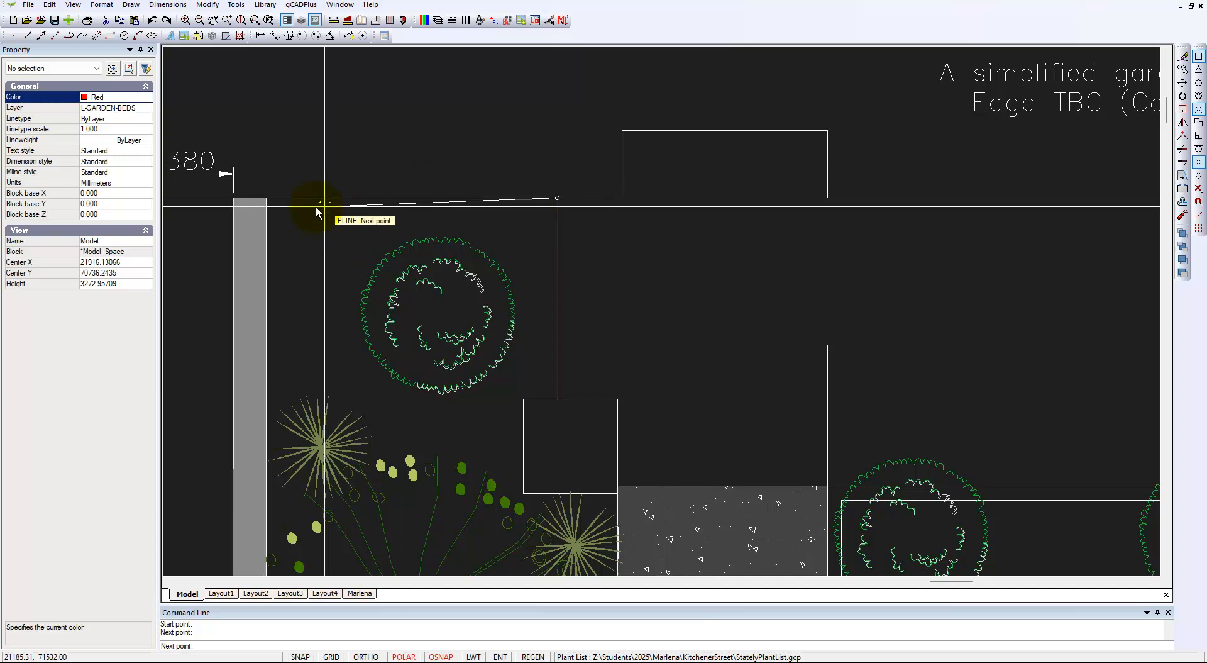
{"action": "left_click", "coordinate": [266, 198]}
Continue the polyline down along the grey strip and around its corner beside the brick step to the start of the curved path edge
{"action": "middle_click_drag", "start_coordinate": [352, 255], "coordinate": [524, 36]}
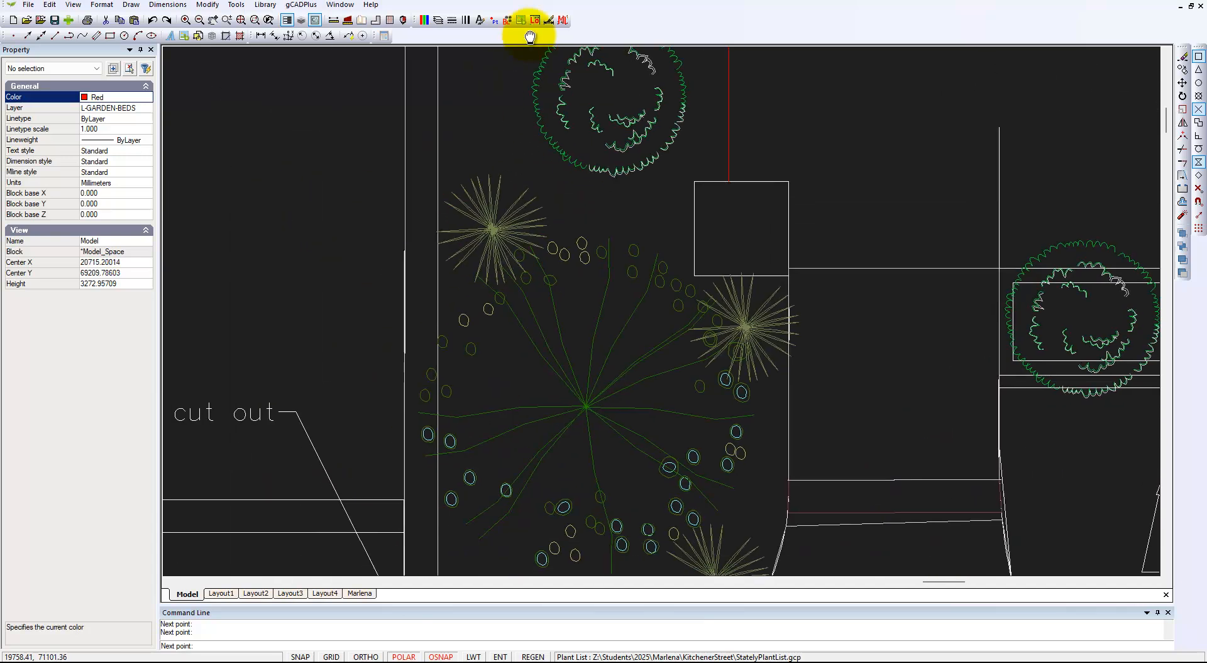
{"action": "scroll", "coordinate": [507, 215], "scroll_direction": "down", "scroll_amount": 3}
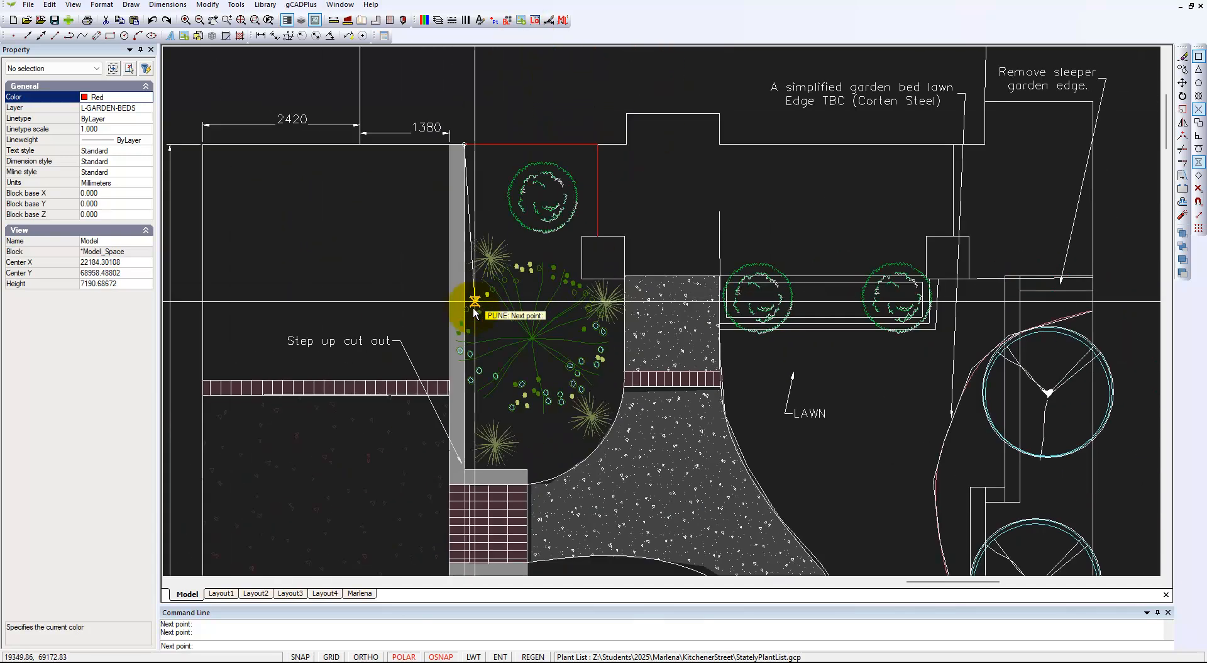
{"action": "left_click", "coordinate": [464, 470]}
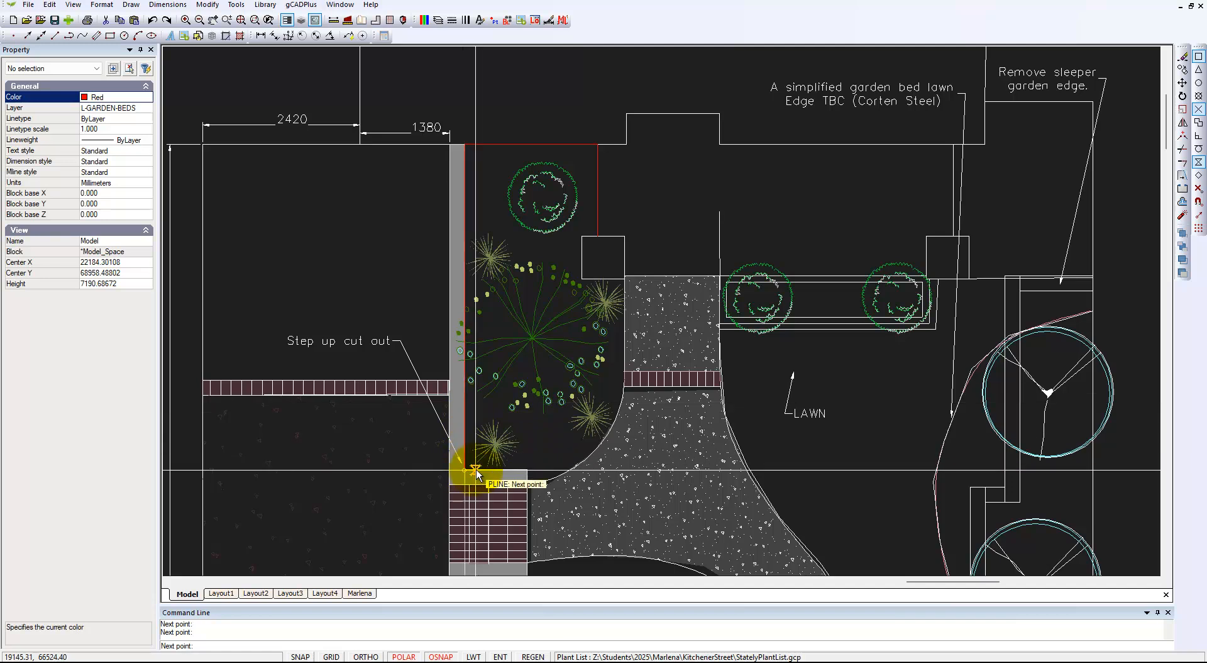
{"action": "left_click", "coordinate": [527, 469]}
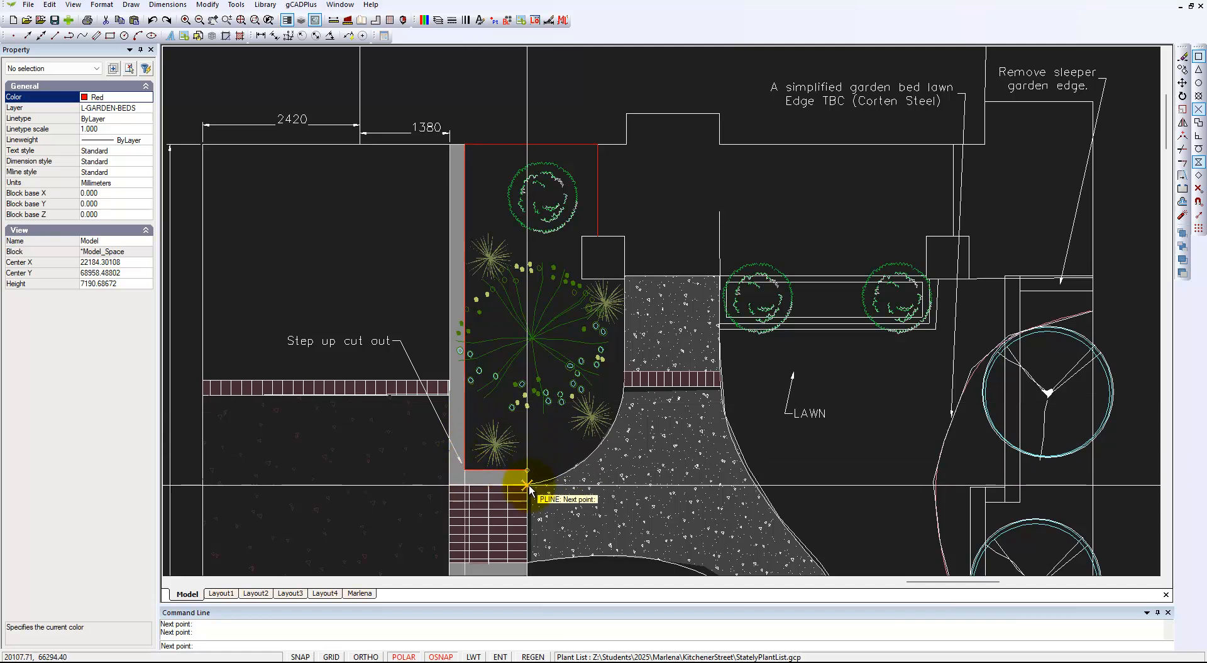
{"action": "left_click", "coordinate": [527, 484]}
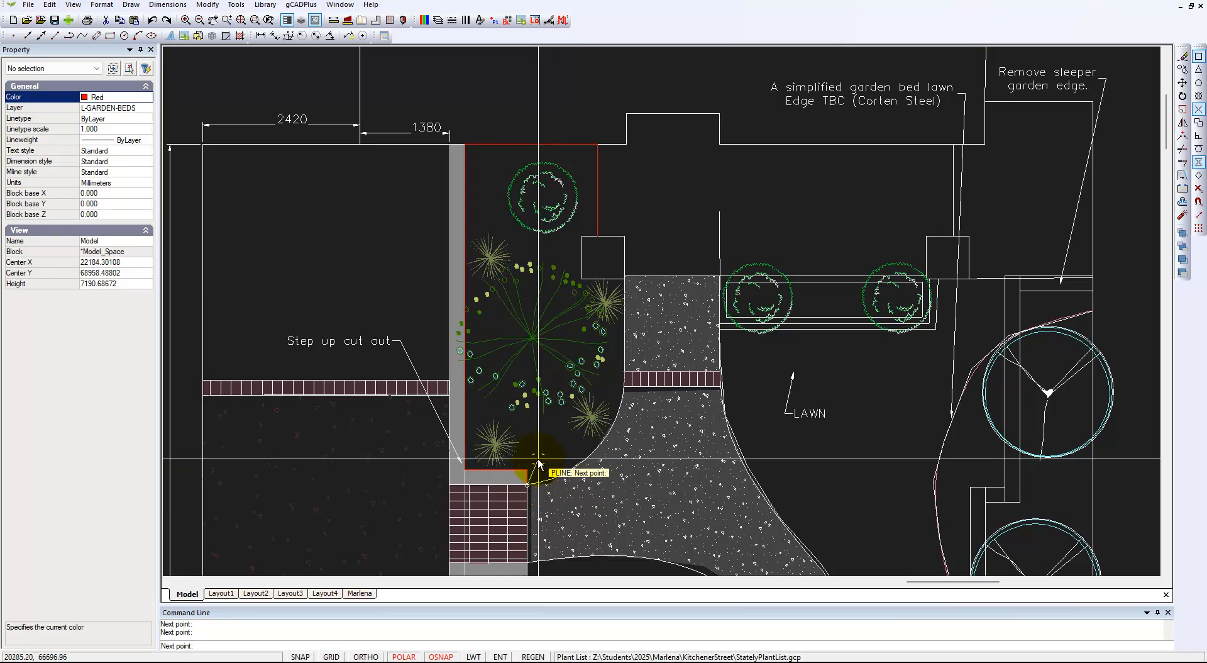
Trace the first part of the curved path edge with short polyline segments snapped to the curve and end the polyline there
{"action": "scroll", "coordinate": [565, 450], "scroll_direction": "up", "scroll_amount": 3}
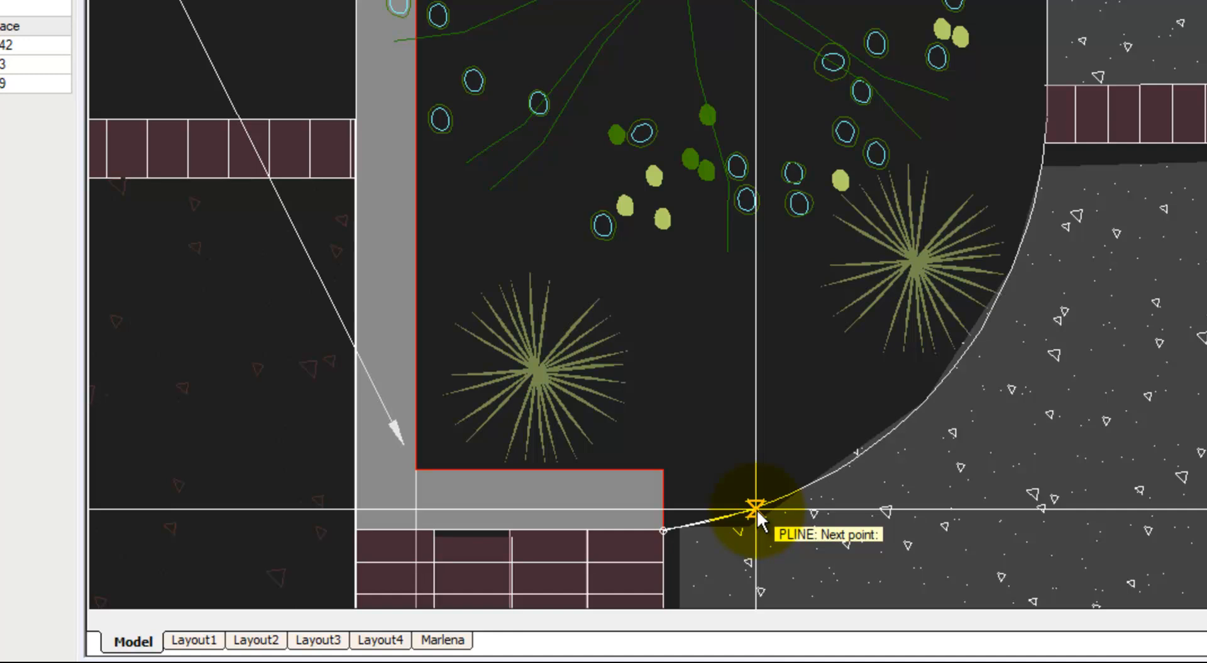
{"action": "scroll", "coordinate": [658, 516], "scroll_direction": "up", "scroll_amount": 3}
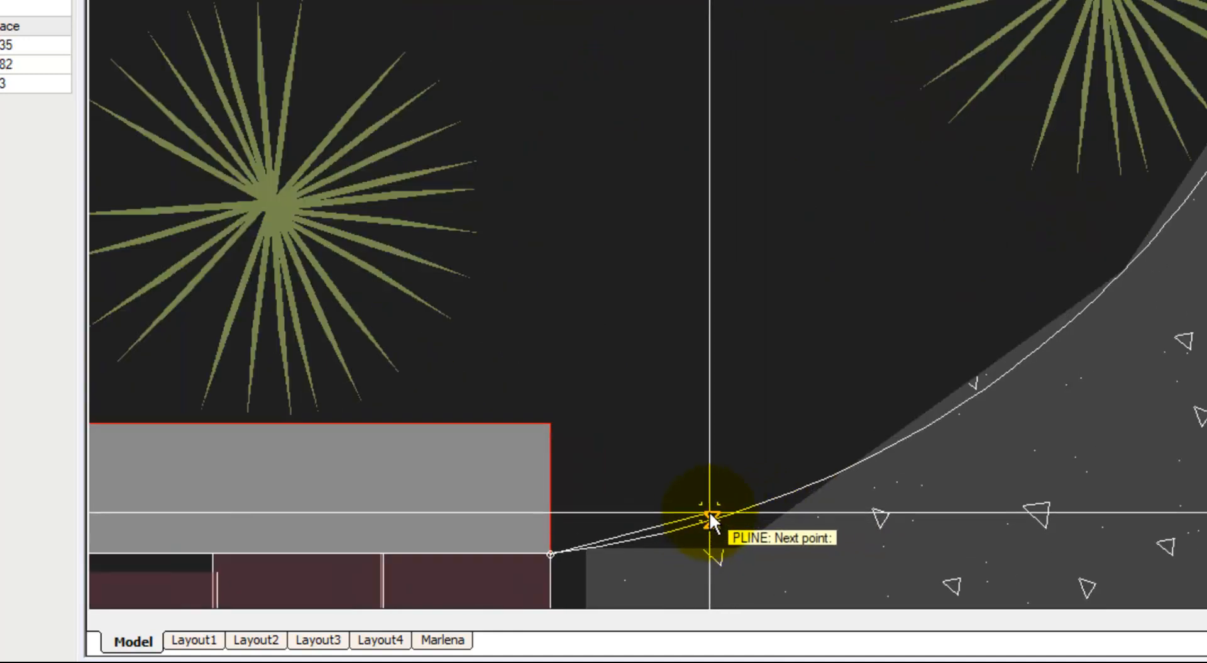
{"action": "left_click", "coordinate": [682, 527]}
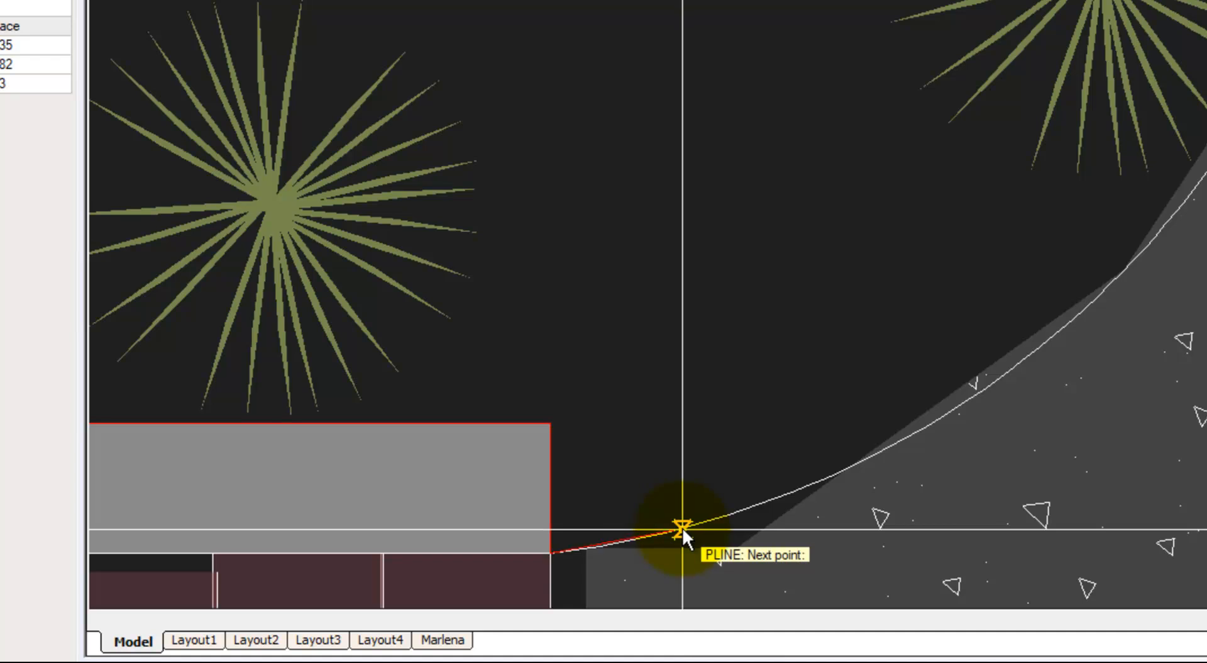
{"action": "left_click", "coordinate": [849, 467]}
{"action": "left_click", "coordinate": [928, 427]}
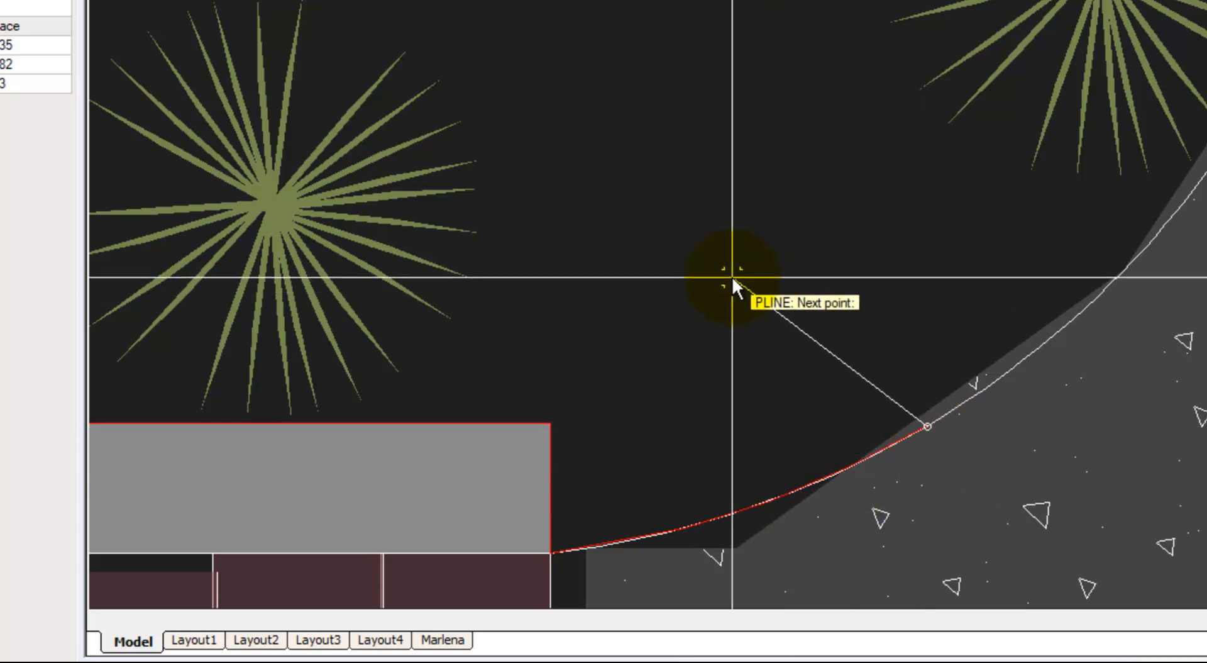
{"action": "right_click", "coordinate": [732, 277]}
{"action": "left_click", "coordinate": [763, 293]}
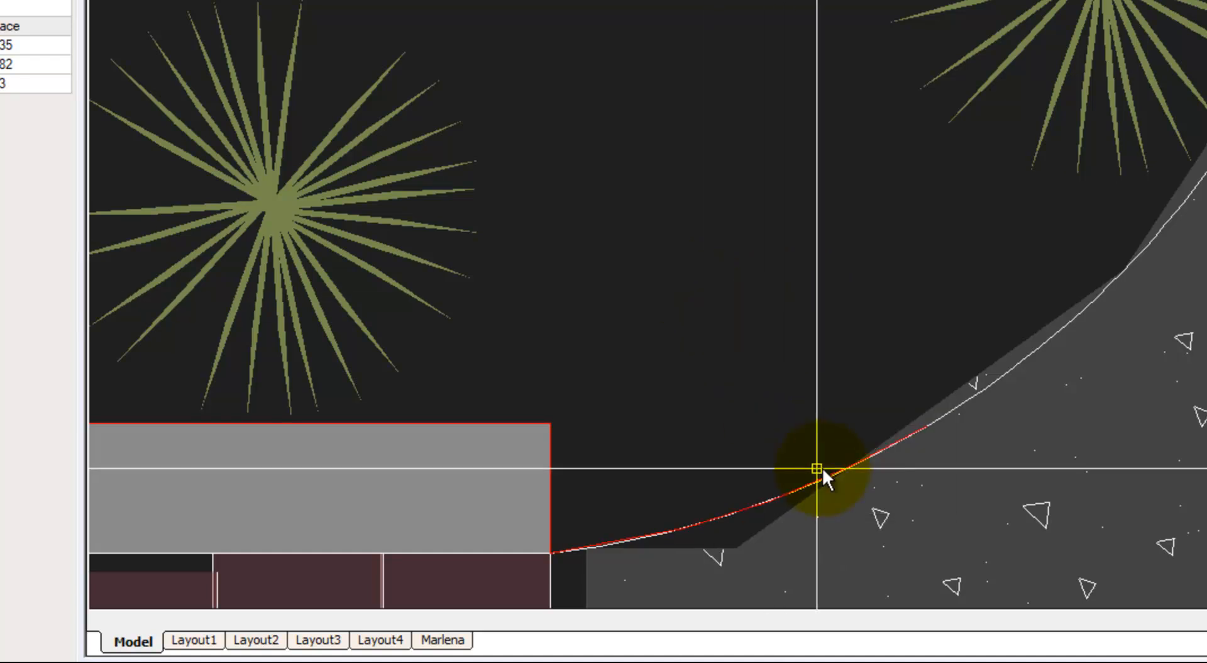
Delete the unfinished red polyline around the garden bed
{"action": "scroll", "coordinate": [842, 459], "scroll_direction": "down", "scroll_amount": 4}
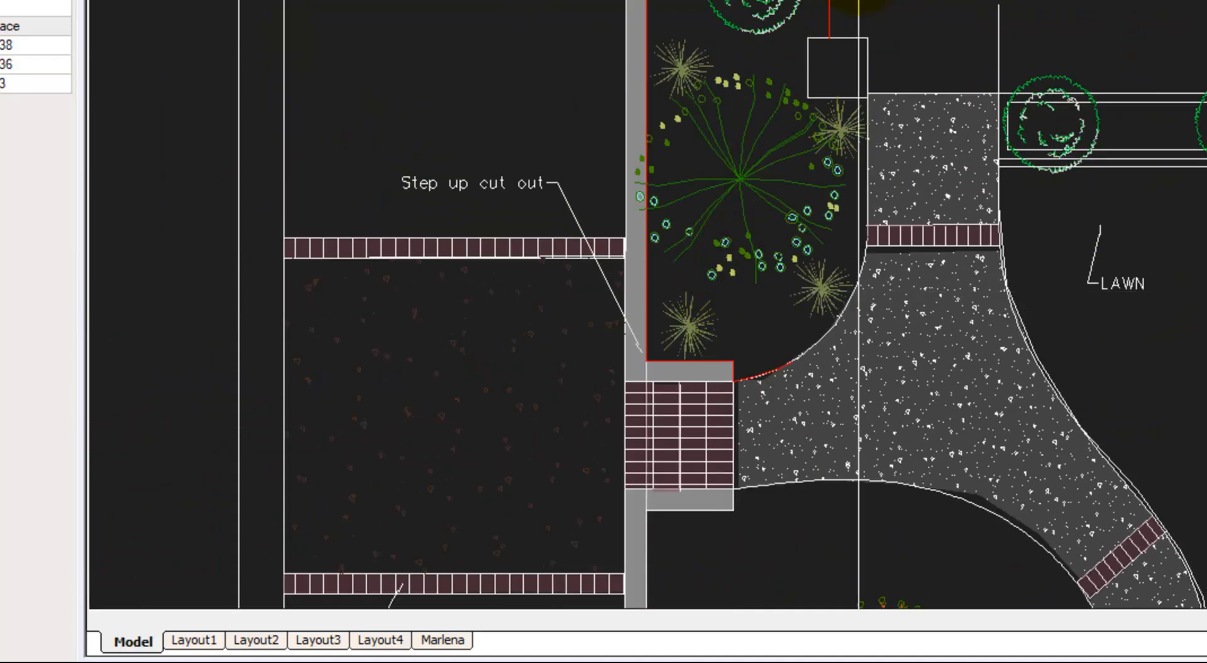
{"action": "left_click", "coordinate": [830, 1]}
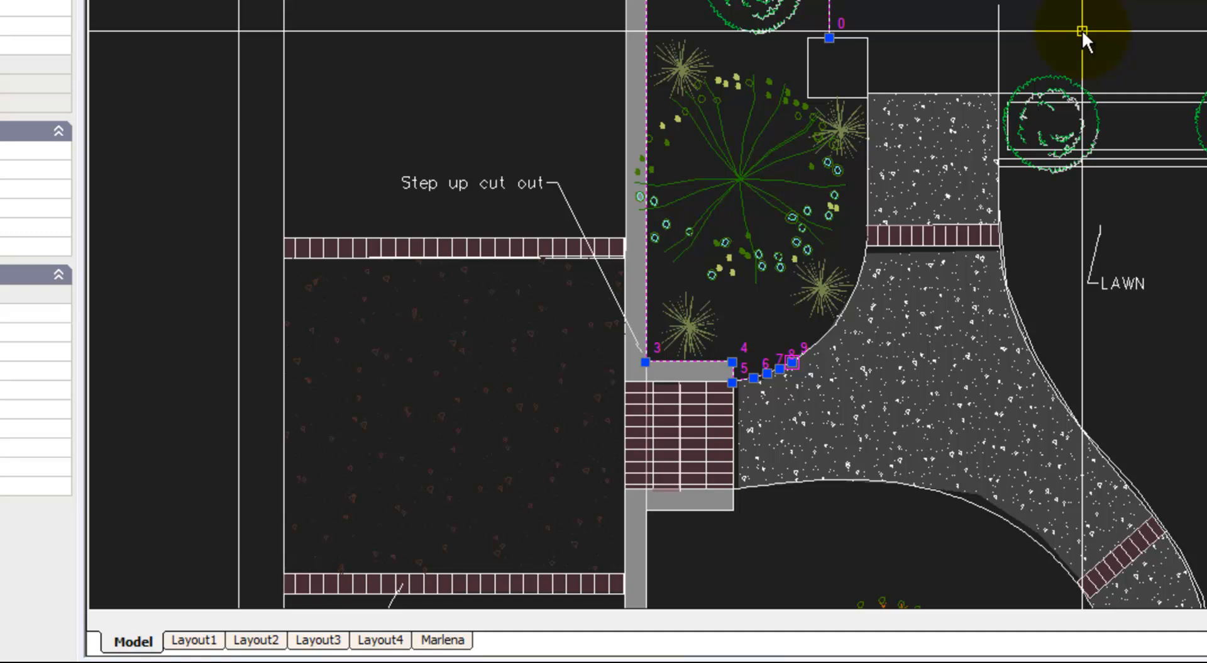
{"action": "key", "text": "Escape"}
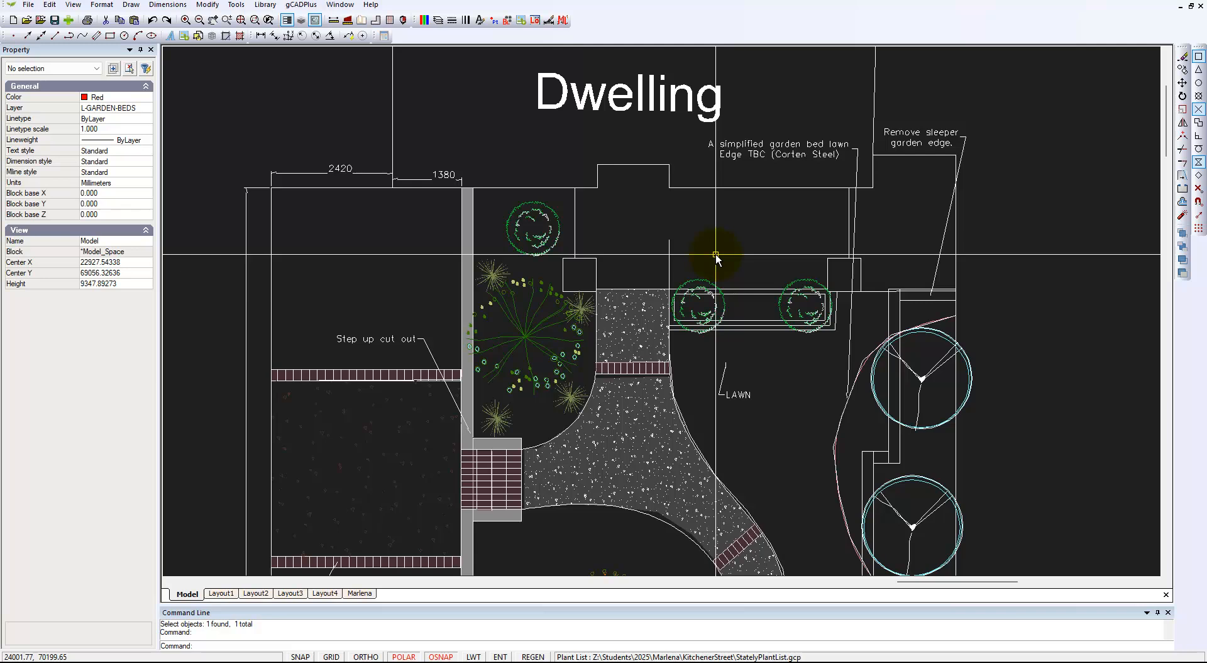
{"action": "scroll", "coordinate": [522, 283], "scroll_direction": "up", "scroll_amount": 4}
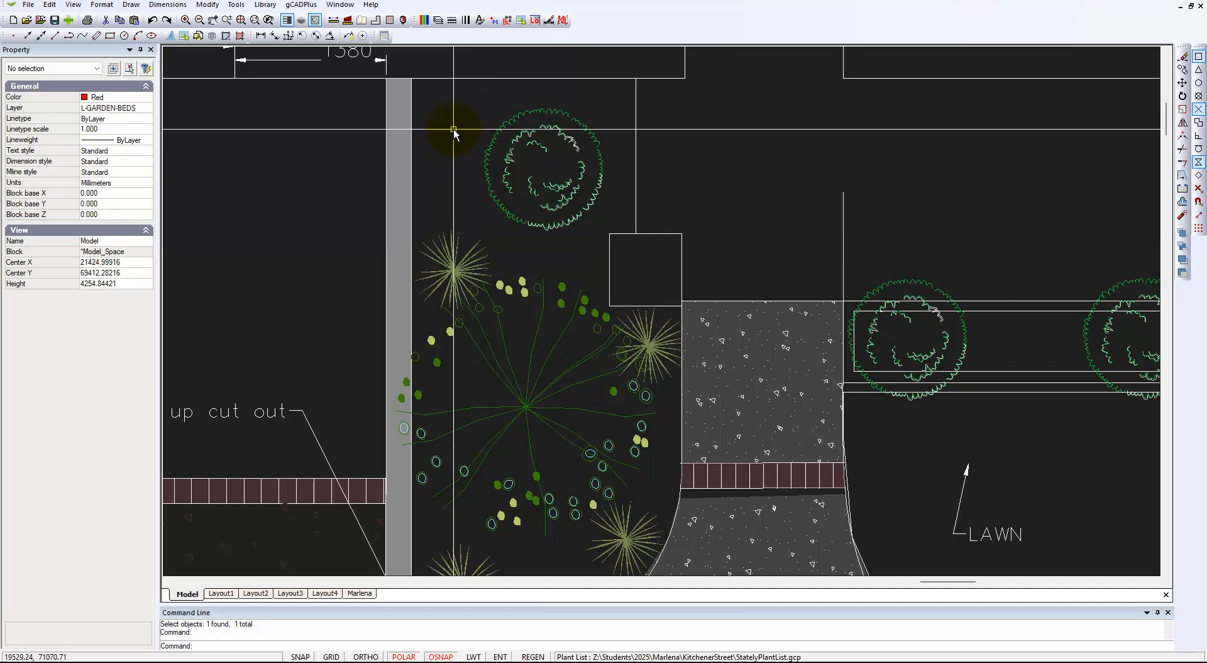
{"action": "left_click", "coordinate": [130, 5]}
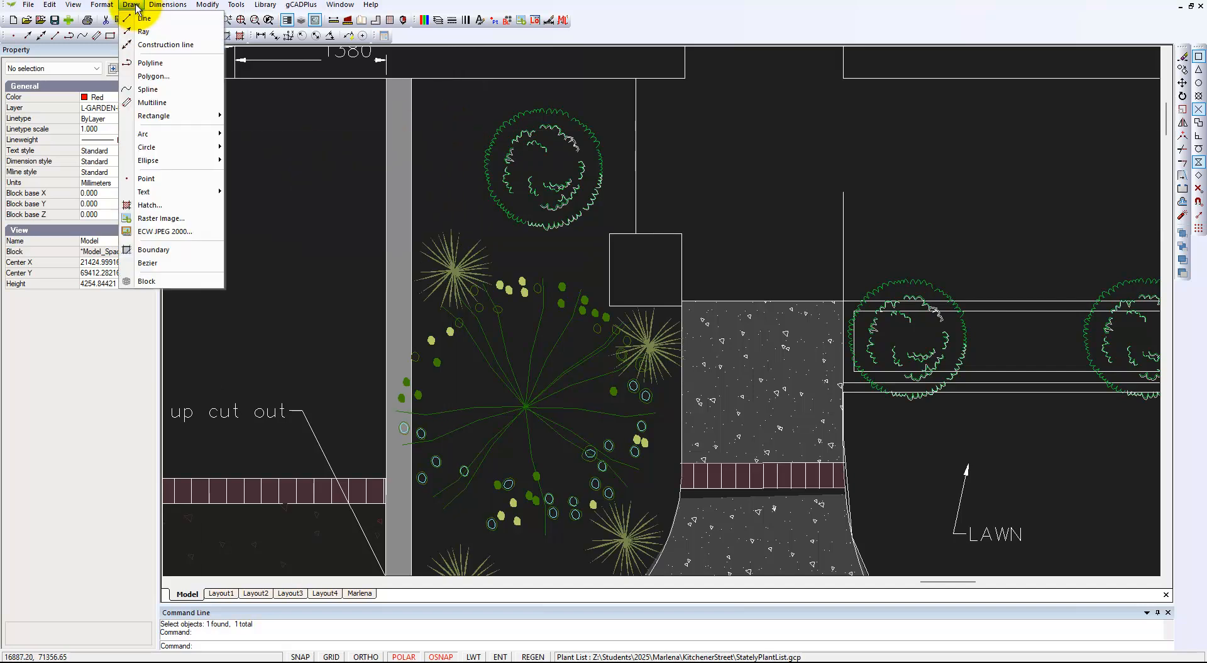
{"action": "left_click", "coordinate": [146, 204]}
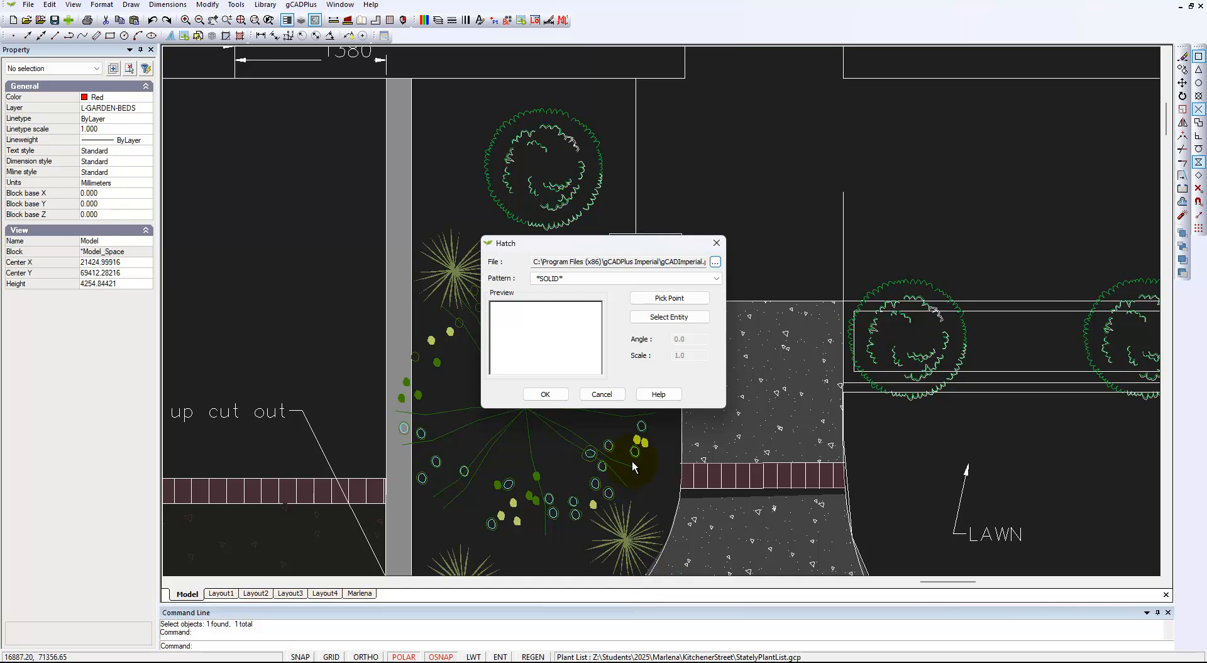
{"action": "left_click", "coordinate": [602, 394]}
Select the filled concrete path polyline below the brick band and examine how its vertices follow the curved garden bed edge
{"action": "mouse_move", "coordinate": [659, 488]}
{"action": "middle_mouse_down"}
{"action": "mouse_move", "coordinate": [682, 474]}
{"action": "mouse_move", "coordinate": [685, 207]}
{"action": "middle_mouse_up"}
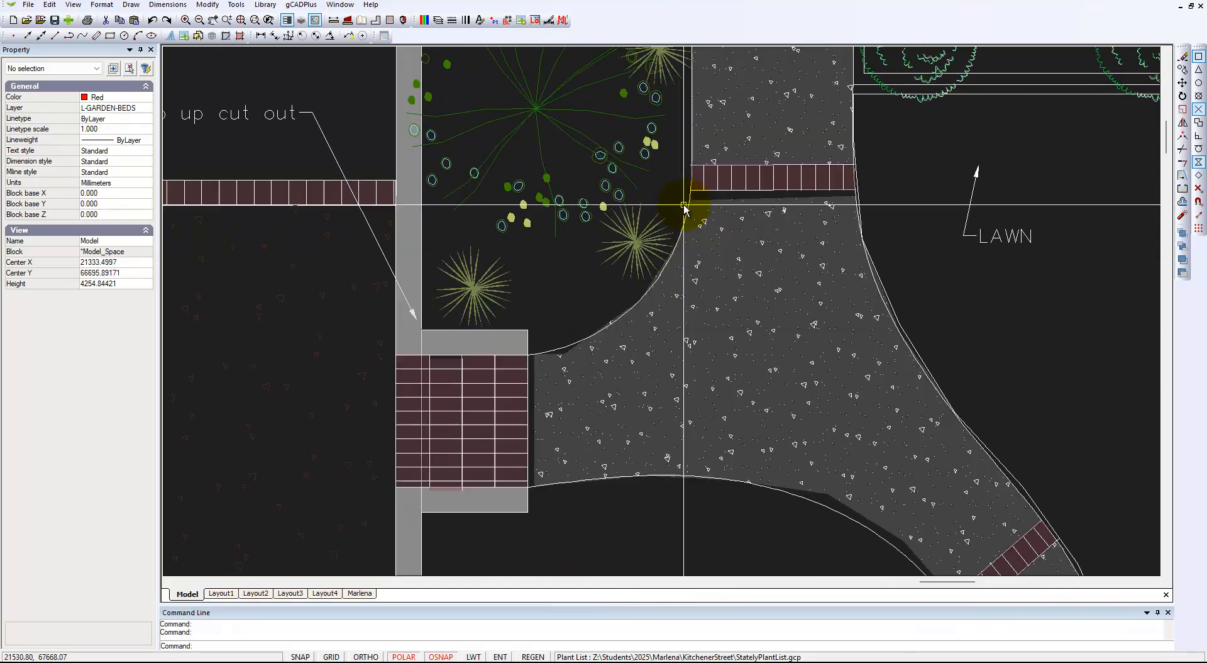
{"action": "scroll", "coordinate": [573, 358], "scroll_direction": "up", "scroll_amount": 5}
{"action": "left_click", "coordinate": [579, 356]}
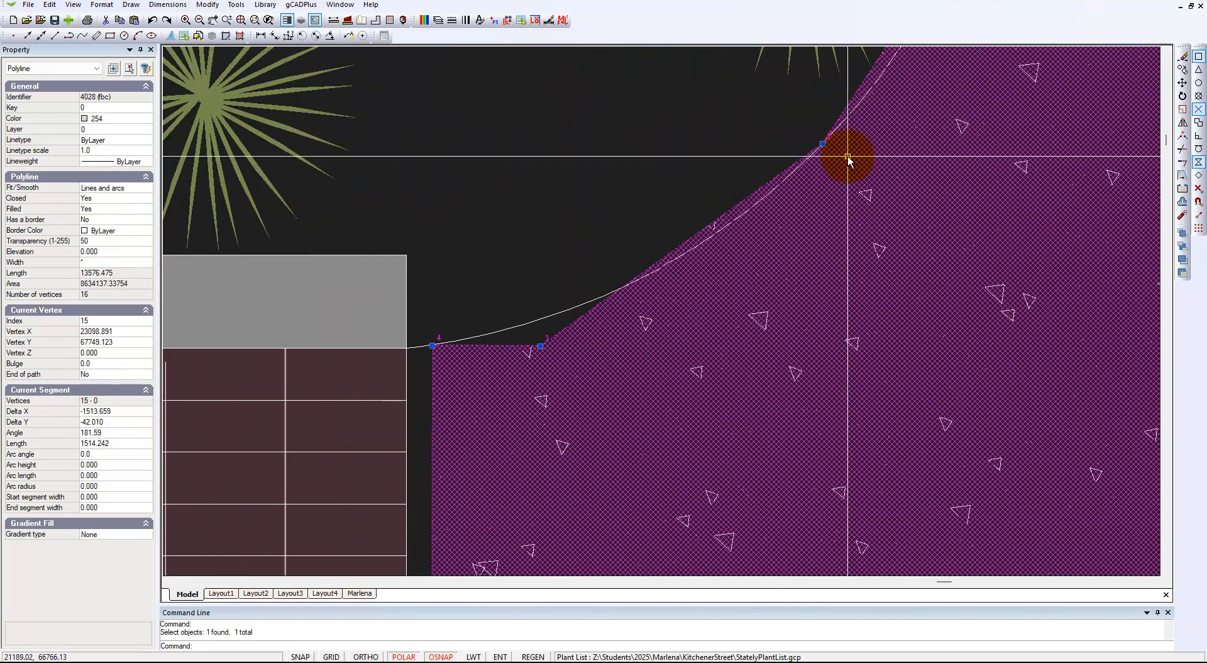
{"action": "scroll", "coordinate": [663, 383], "scroll_direction": "down", "scroll_amount": 3}
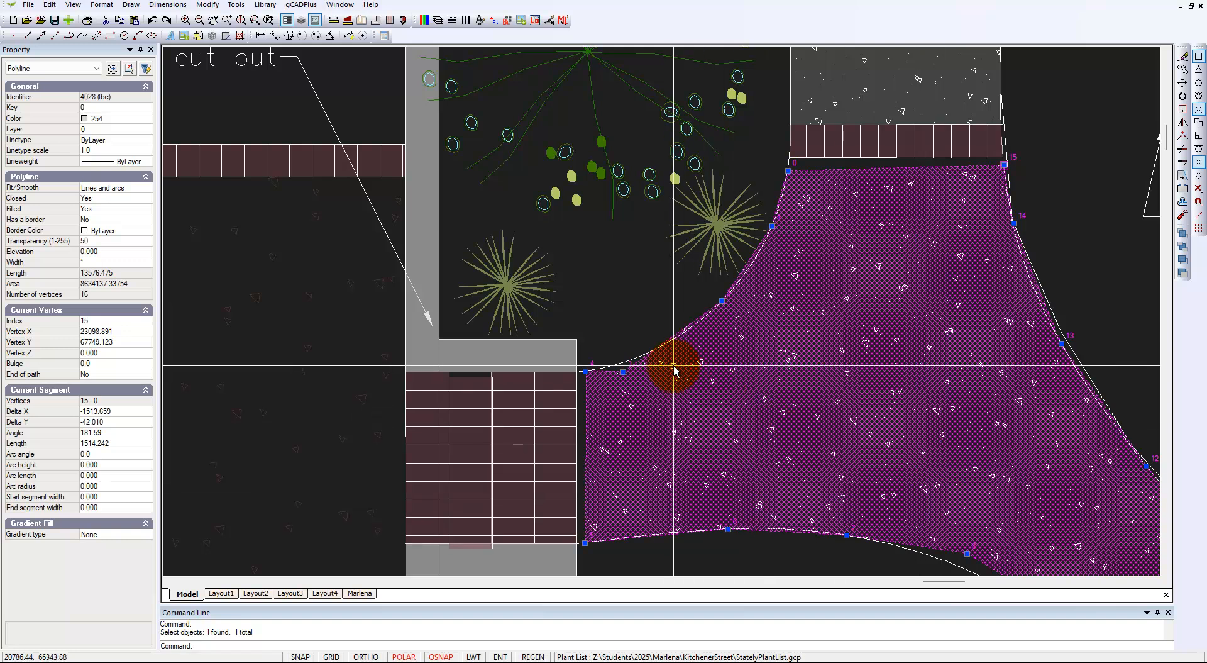
Examine the path fill's edge against the curved garden bed line up close and clear the selection
{"action": "scroll", "coordinate": [669, 364], "scroll_direction": "up", "scroll_amount": 1}
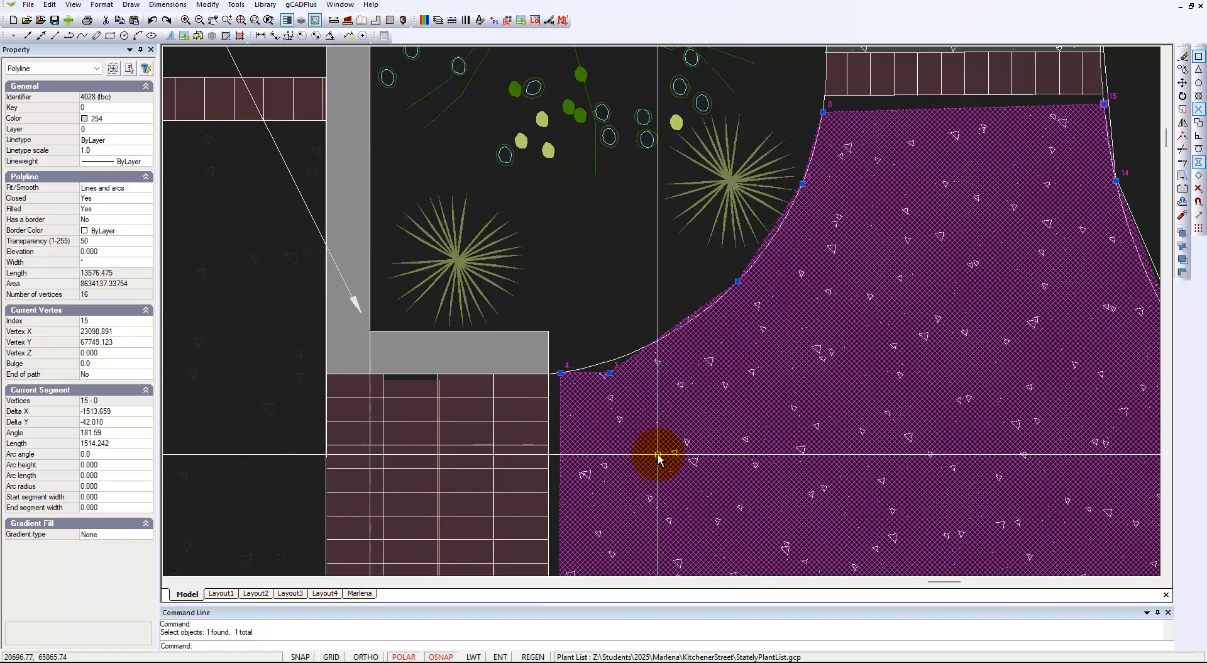
{"action": "scroll", "coordinate": [657, 456], "scroll_direction": "down", "scroll_amount": 2}
{"action": "scroll", "coordinate": [727, 393], "scroll_direction": "up", "scroll_amount": 3}
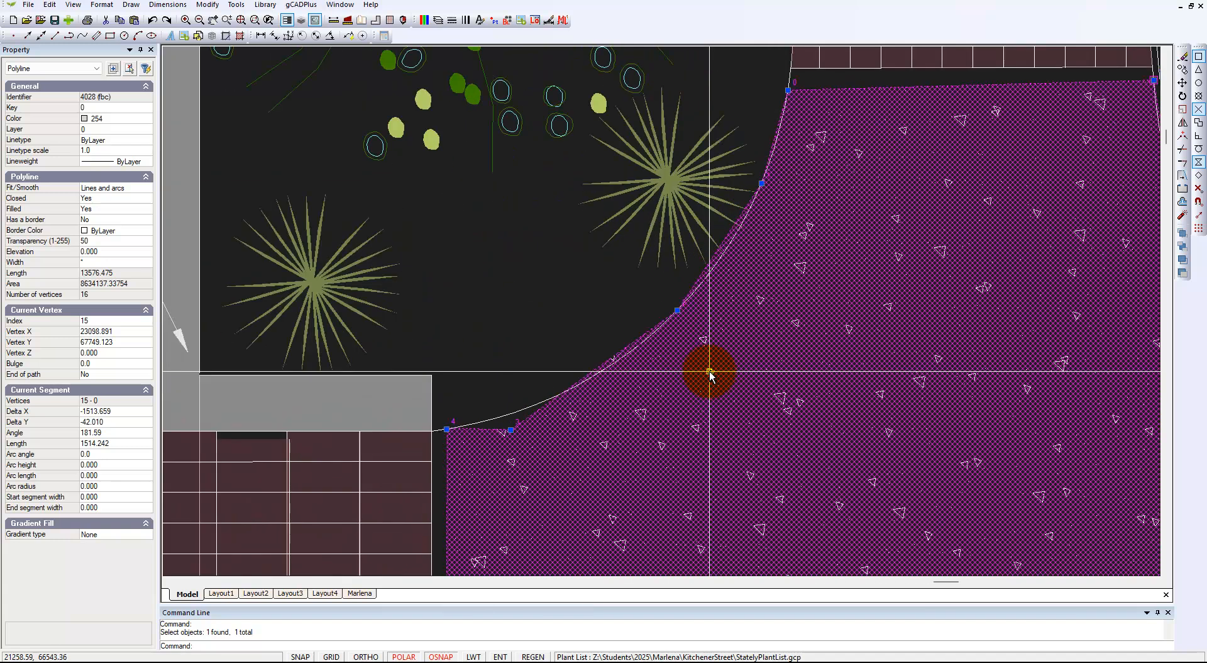
{"action": "scroll", "coordinate": [693, 377], "scroll_direction": "down", "scroll_amount": 4}
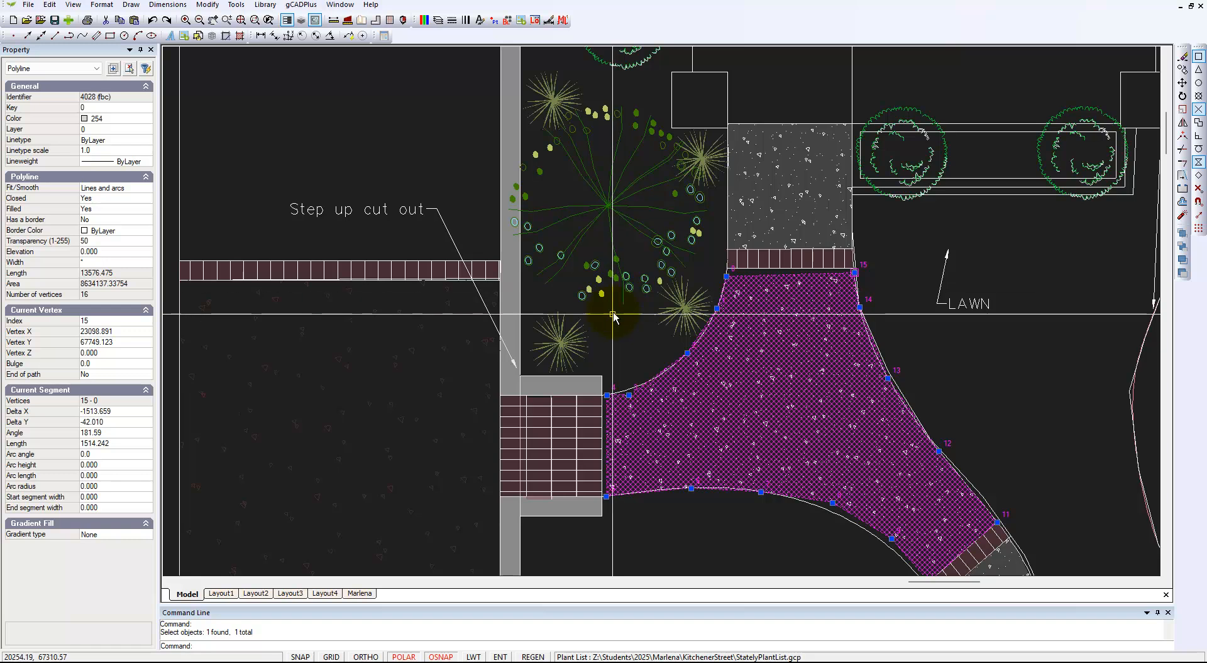
{"action": "key", "text": "Escape"}
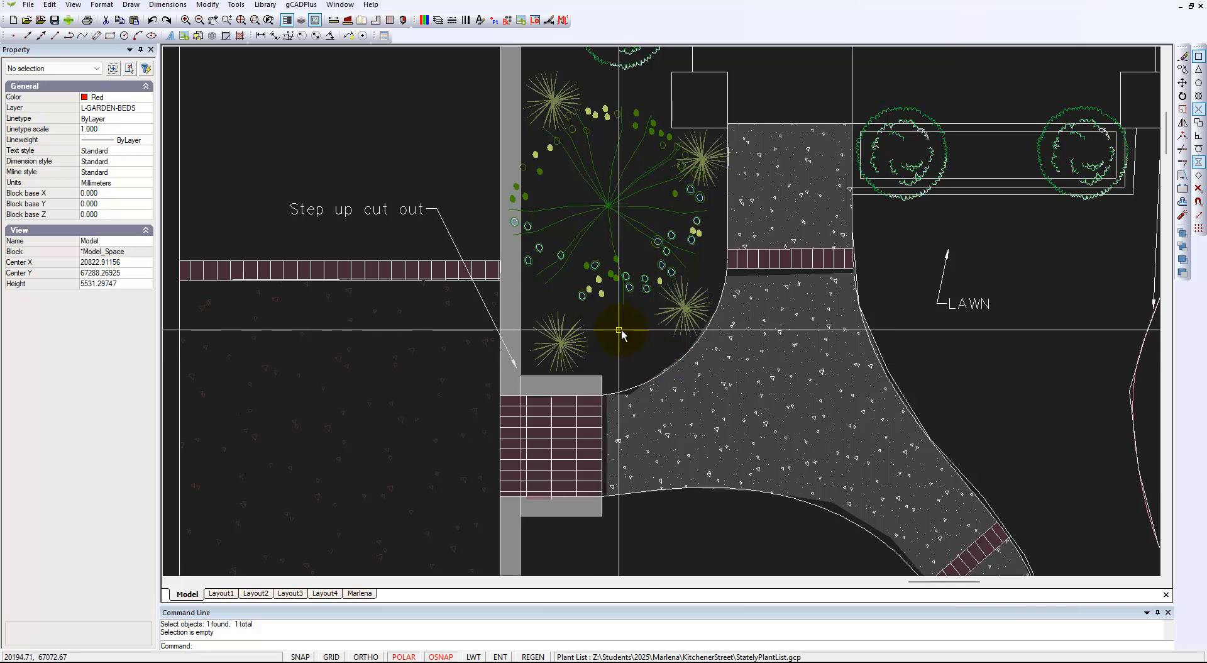
Try a SOLID hatch on the garden bed by picking an internal point among the plants
{"action": "mouse_move", "coordinate": [628, 364]}
{"action": "middle_mouse_down"}
{"action": "mouse_move", "coordinate": [626, 396]}
{"action": "mouse_move", "coordinate": [578, 453]}
{"action": "middle_mouse_up"}
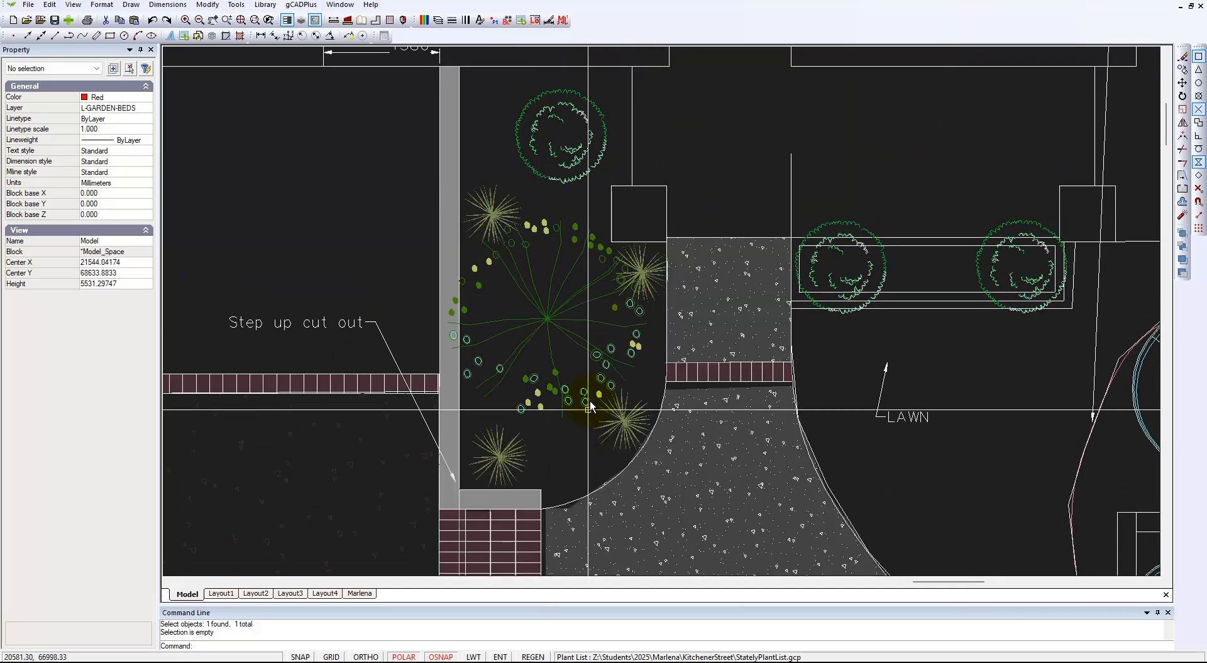
{"action": "left_click", "coordinate": [131, 4]}
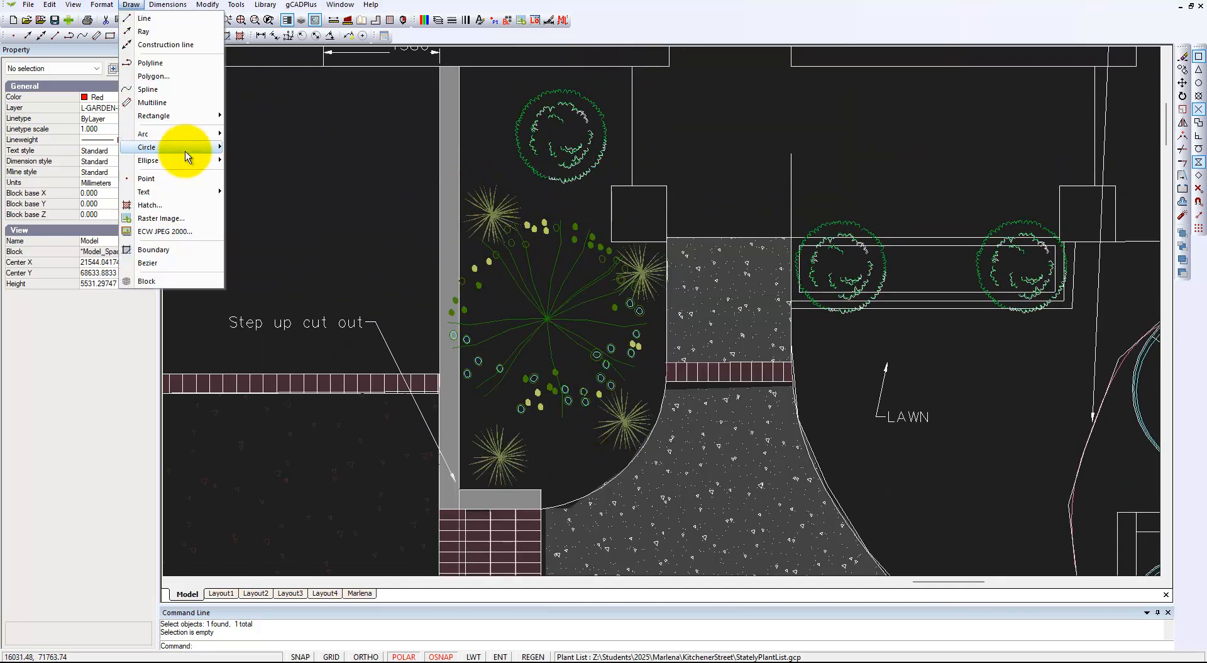
{"action": "left_click", "coordinate": [161, 200]}
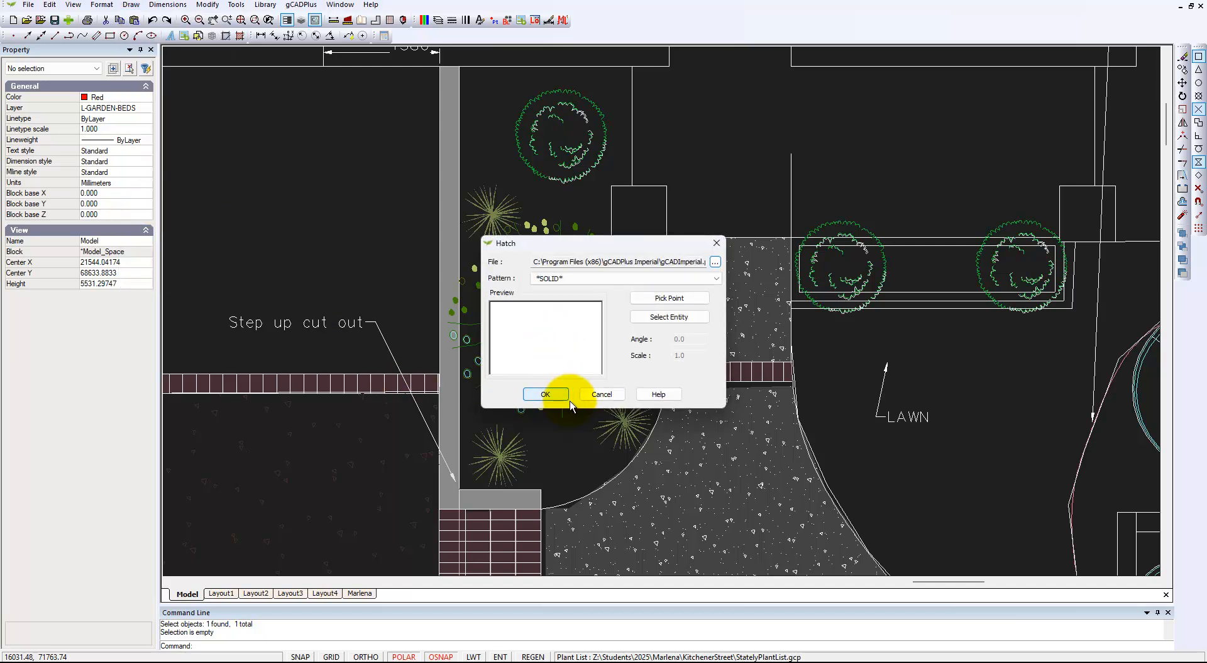
{"action": "left_click", "coordinate": [682, 298]}
{"action": "left_click", "coordinate": [538, 201]}
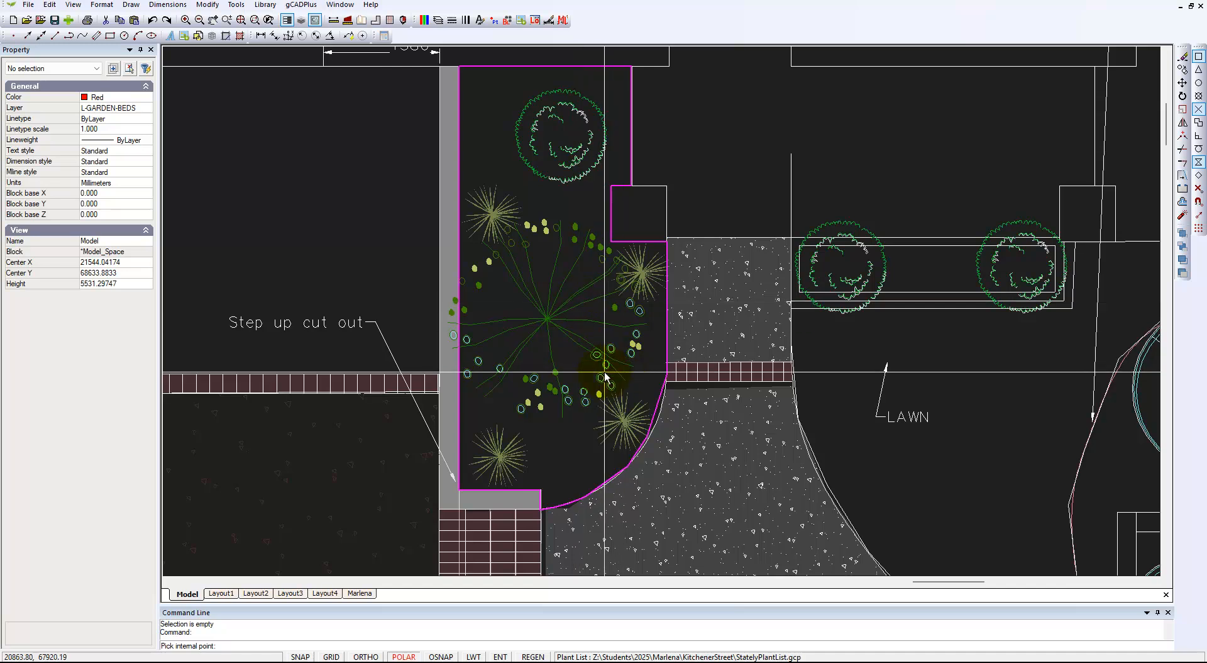
{"action": "left_click", "coordinate": [689, 349]}
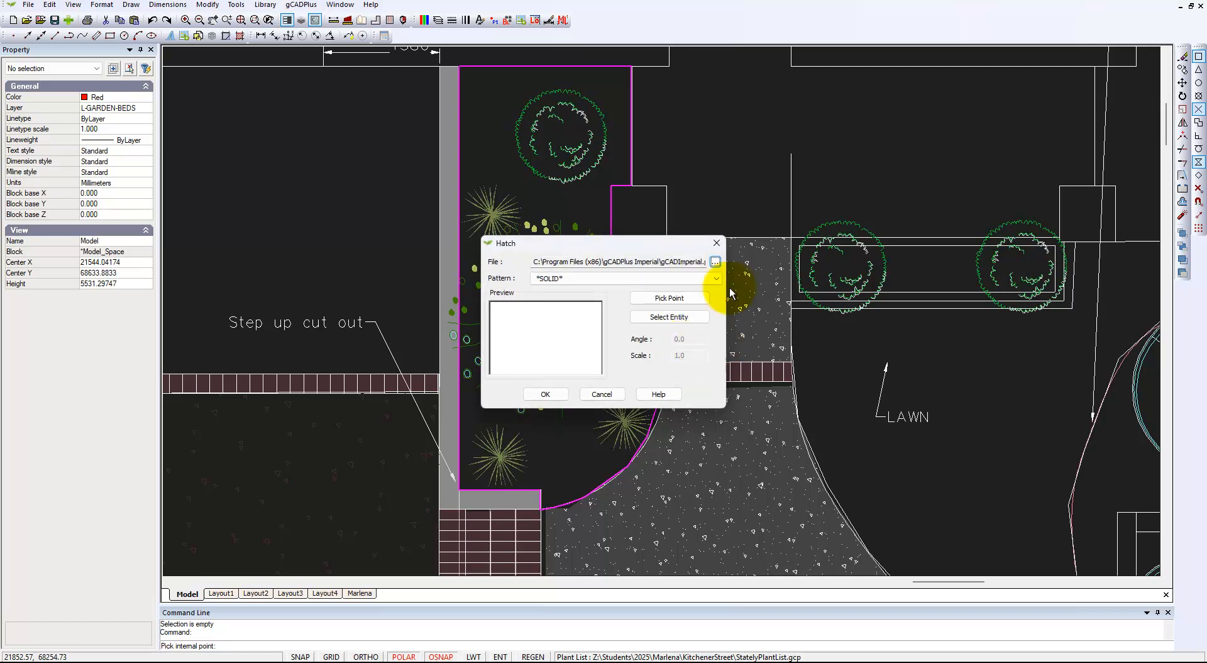
{"action": "left_click", "coordinate": [716, 244]}
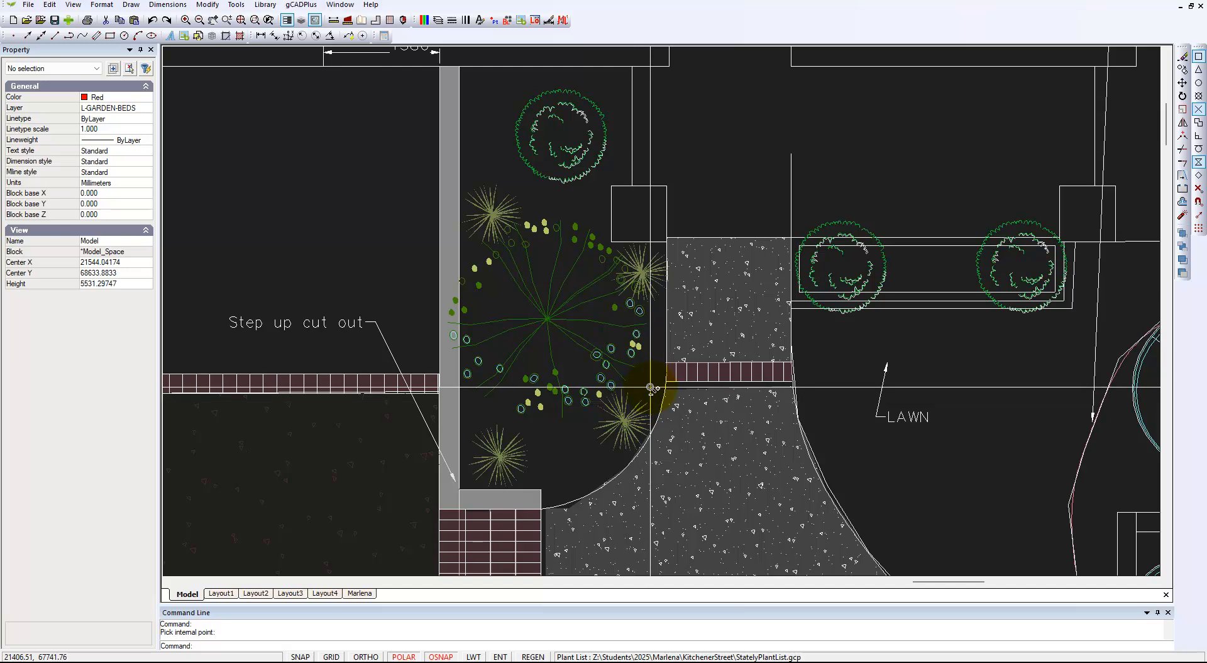
Select the filled concrete path polyline and move its two vertices beside the brick step onto the bed curve and the step's corner
{"action": "scroll", "coordinate": [638, 389], "scroll_direction": "up", "scroll_amount": 1}
{"action": "scroll", "coordinate": [604, 542], "scroll_direction": "up", "scroll_amount": 2}
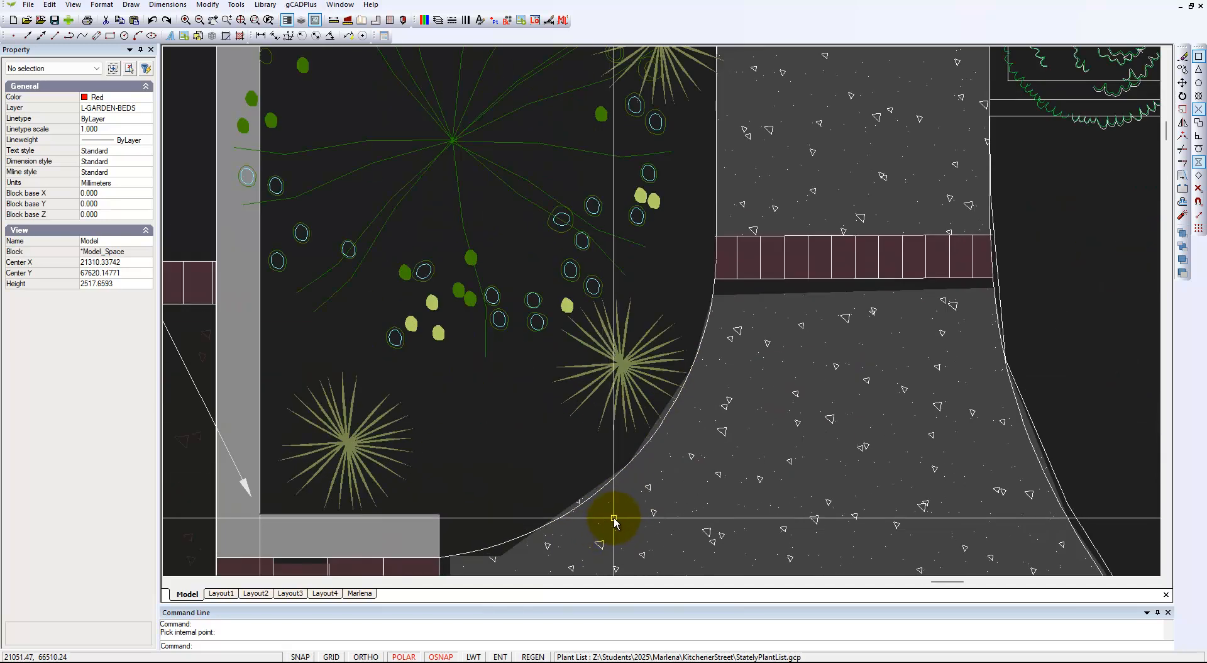
{"action": "left_click", "coordinate": [601, 525]}
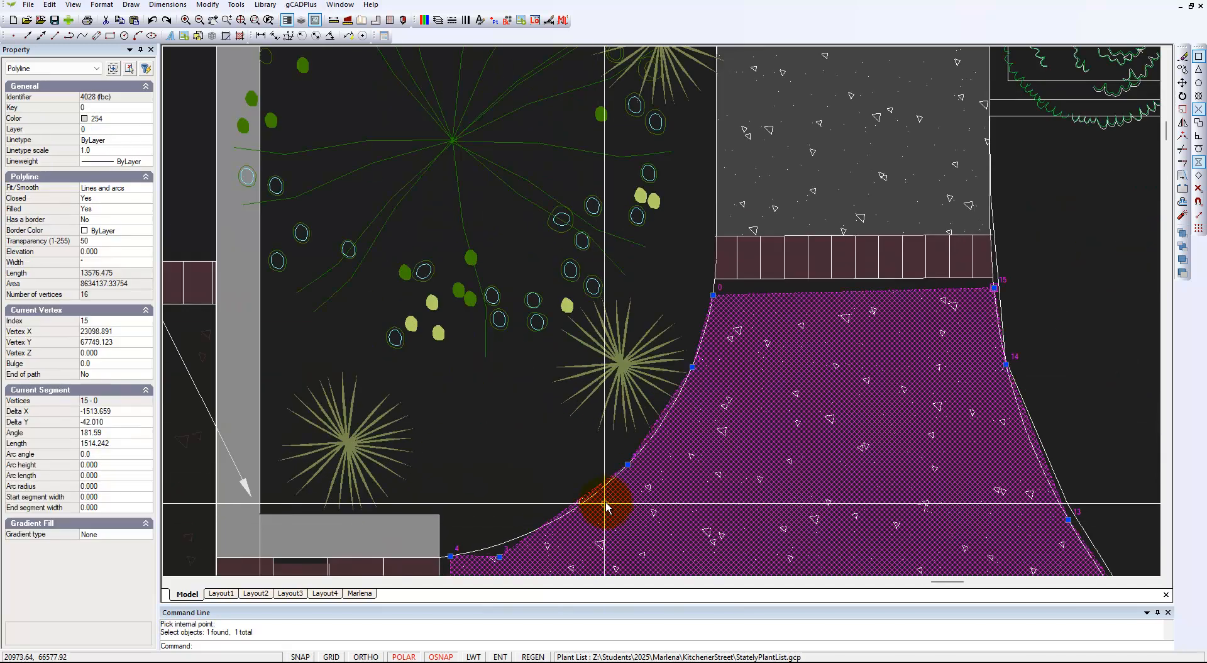
{"action": "scroll", "coordinate": [607, 501], "scroll_direction": "down", "scroll_amount": 1}
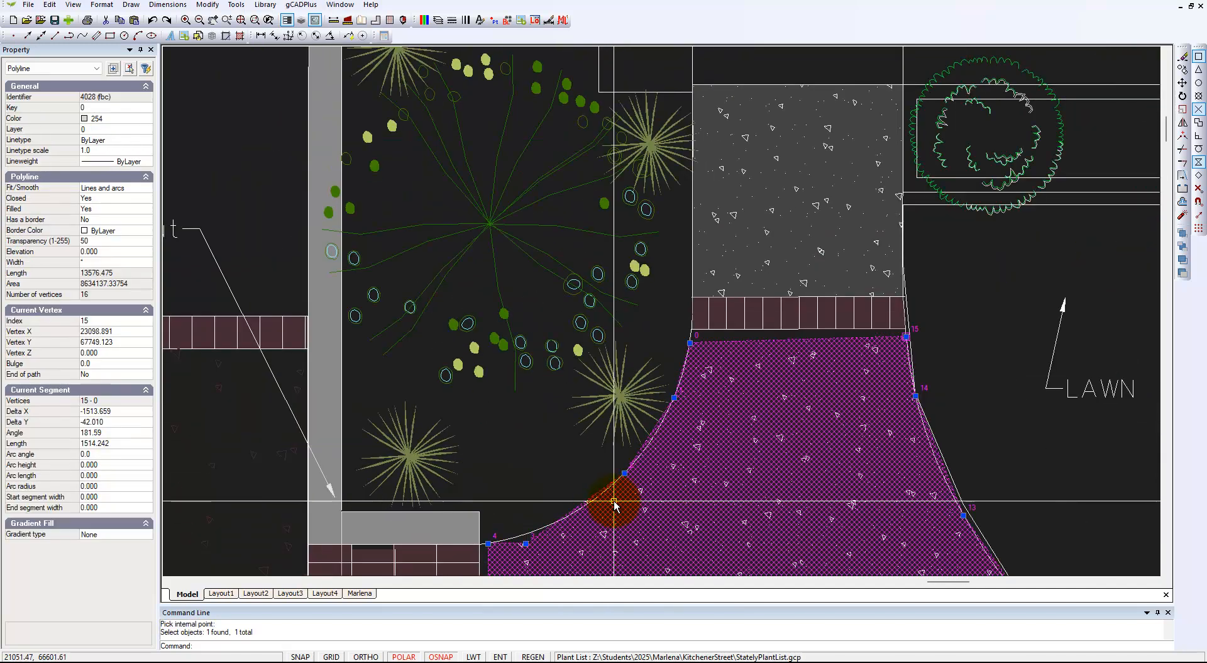
{"action": "left_click", "coordinate": [526, 536]}
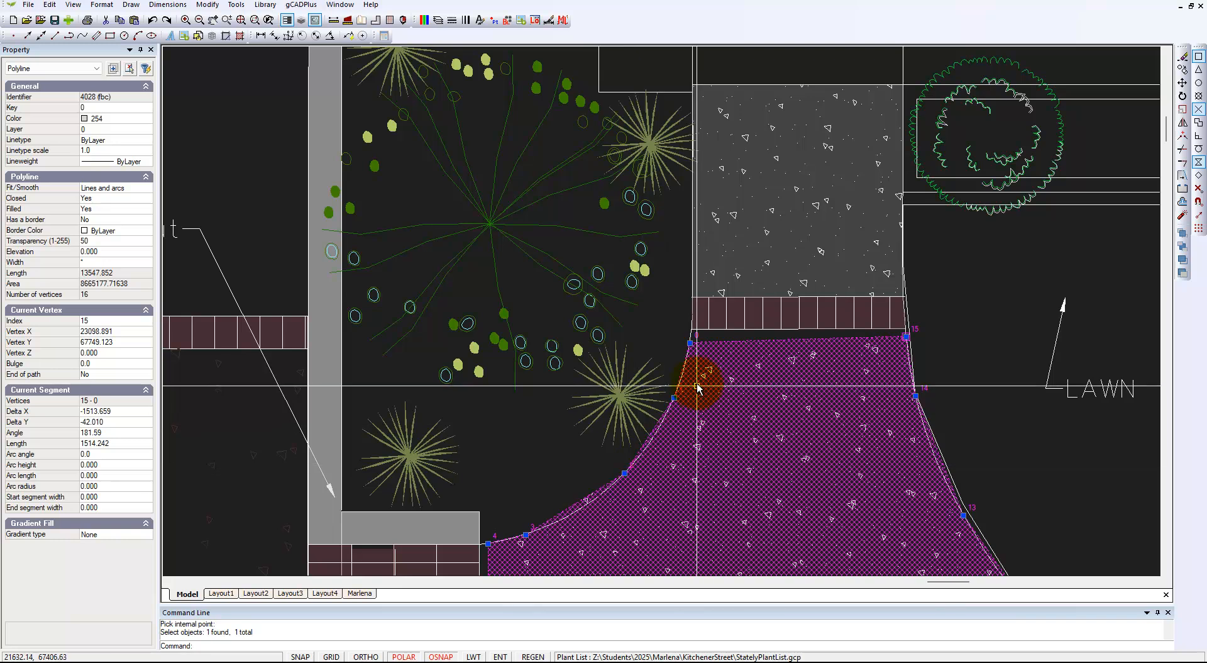
{"action": "scroll", "coordinate": [519, 569], "scroll_direction": "up", "scroll_amount": 2}
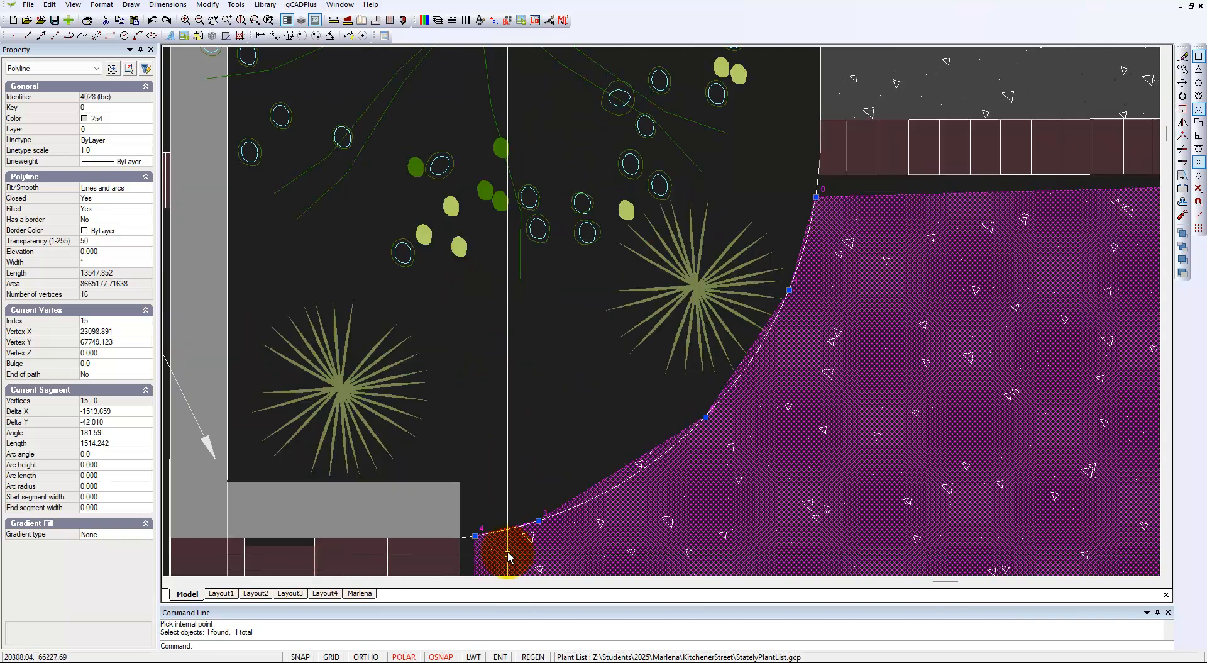
{"action": "scroll", "coordinate": [506, 552], "scroll_direction": "up", "scroll_amount": 2}
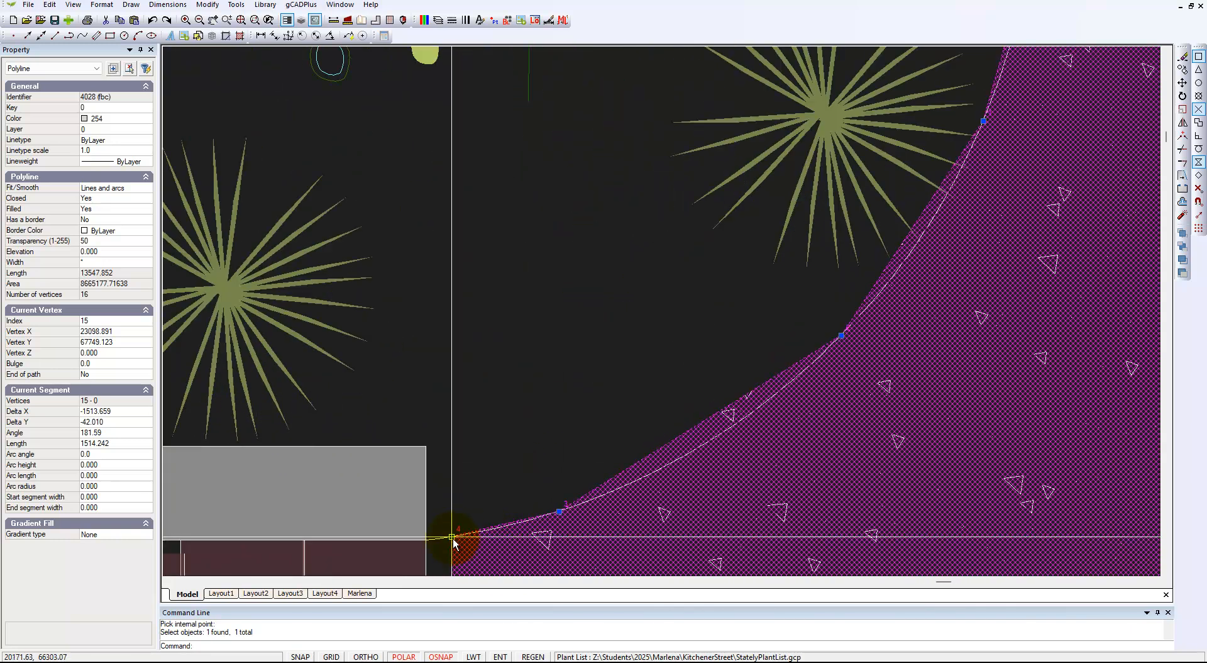
{"action": "left_click", "coordinate": [428, 542]}
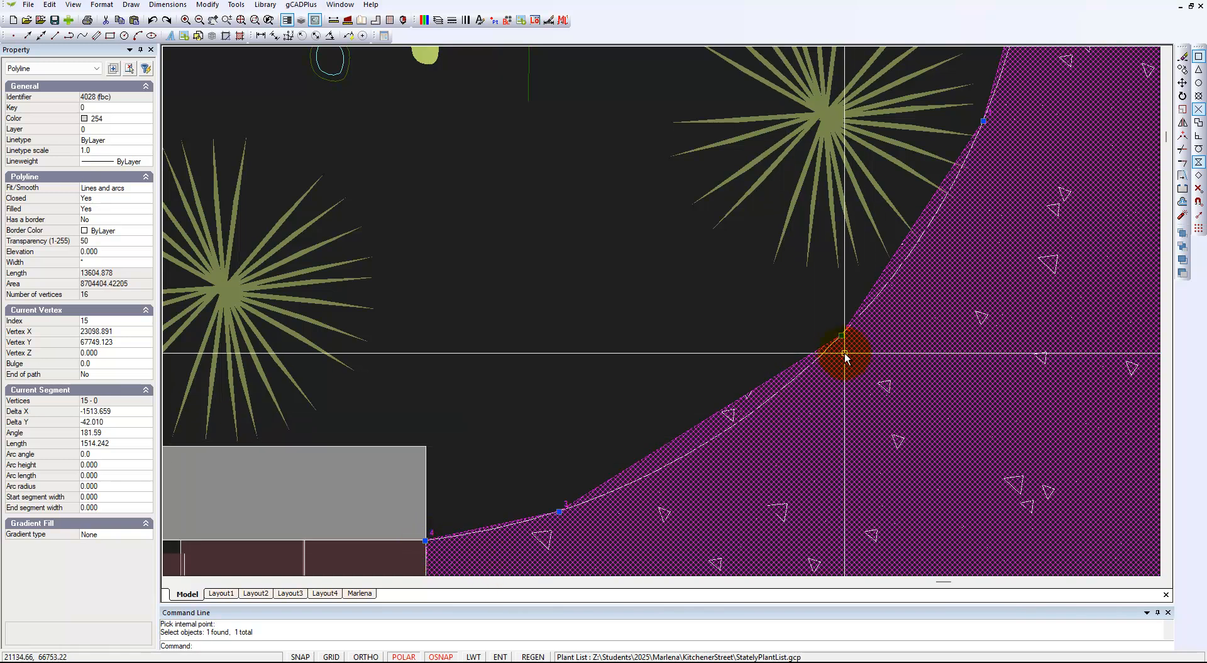
Insert a vertex in the path polyline's long segment near the brick step and place it on the bed curve
{"action": "right_click", "coordinate": [841, 339]}
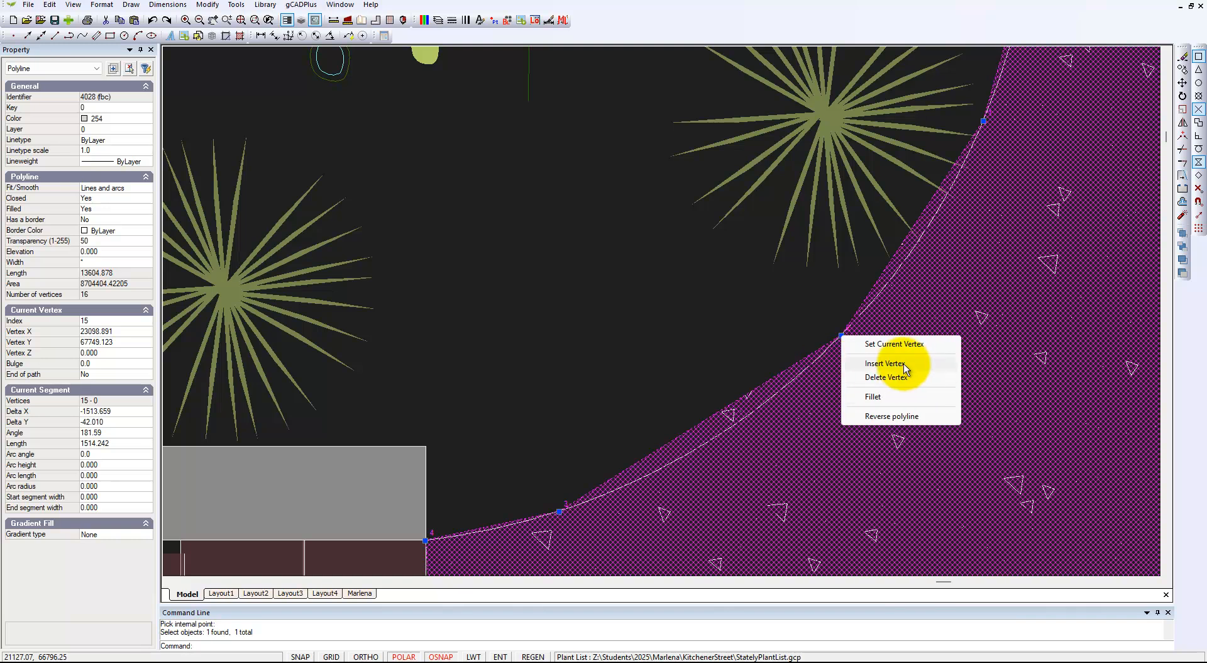
{"action": "left_click", "coordinate": [885, 363]}
{"action": "left_click", "coordinate": [811, 354]}
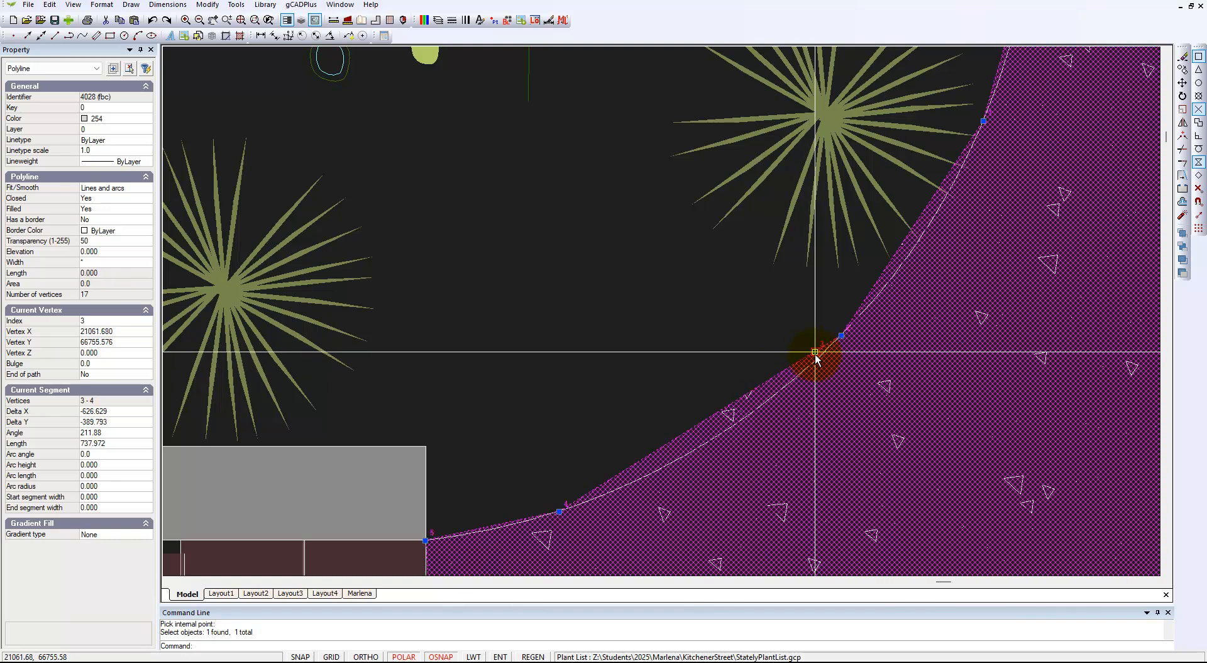
{"action": "left_click", "coordinate": [708, 444]}
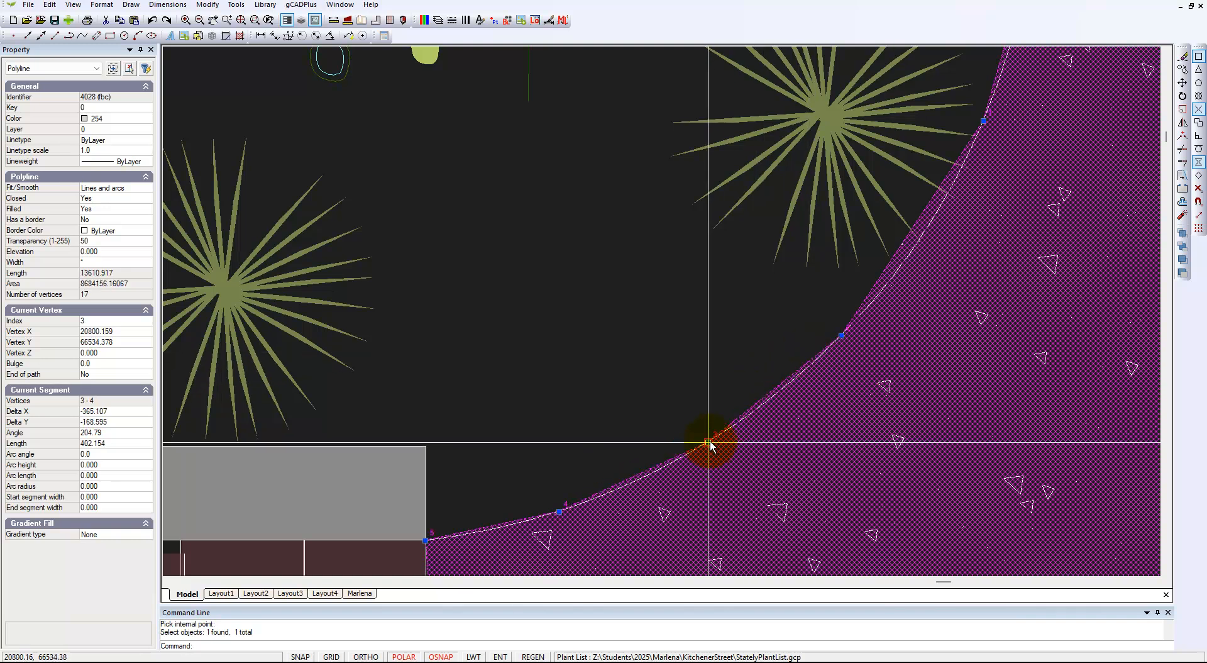
Insert another path vertex beside the spiky plant near the curve, place it on the bed edge and clear the selection
{"action": "middle_click_drag", "start_coordinate": [706, 288], "coordinate": [568, 373]}
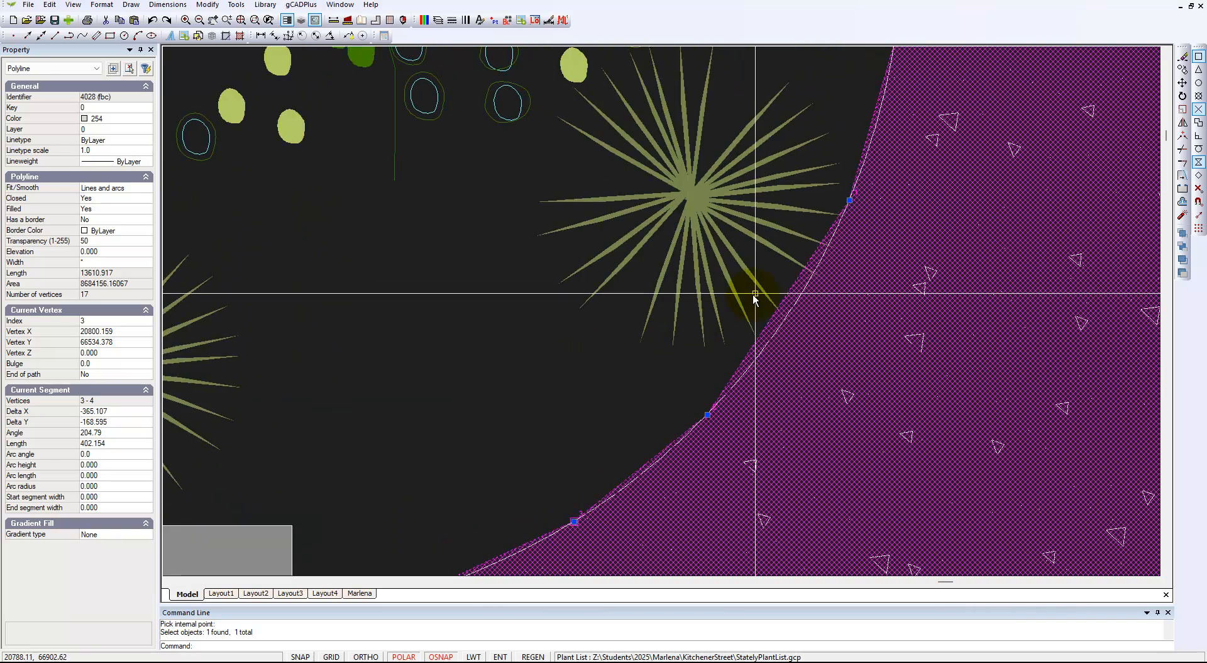
{"action": "right_click", "coordinate": [850, 200]}
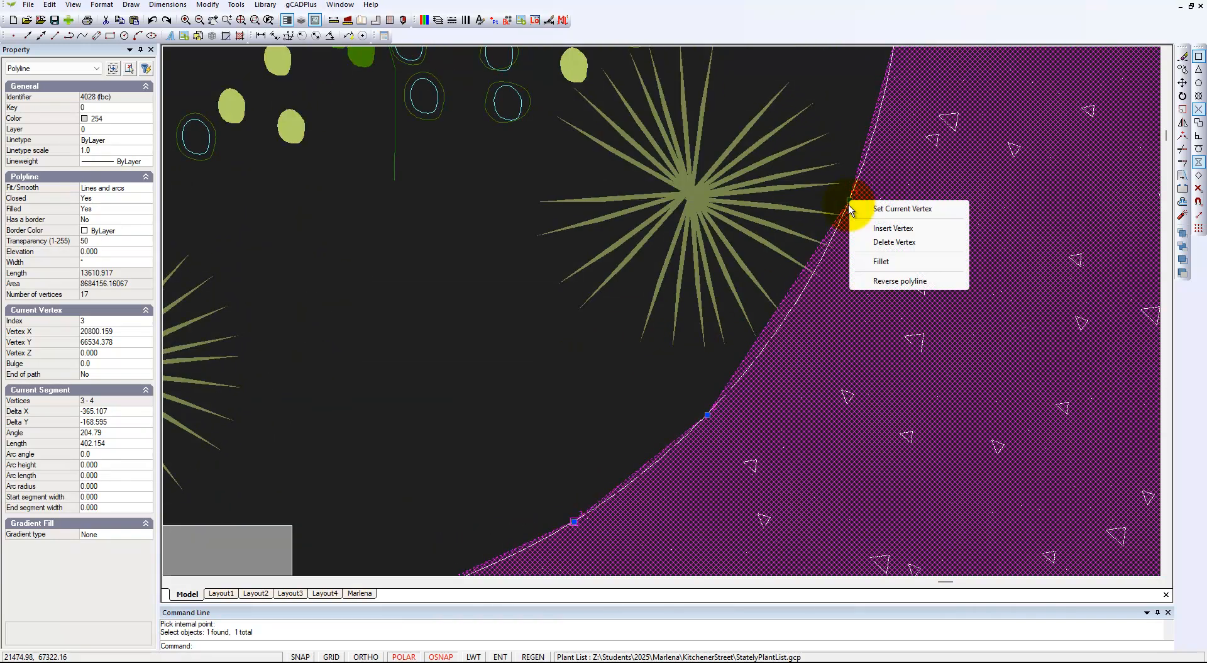
{"action": "left_click", "coordinate": [928, 228]}
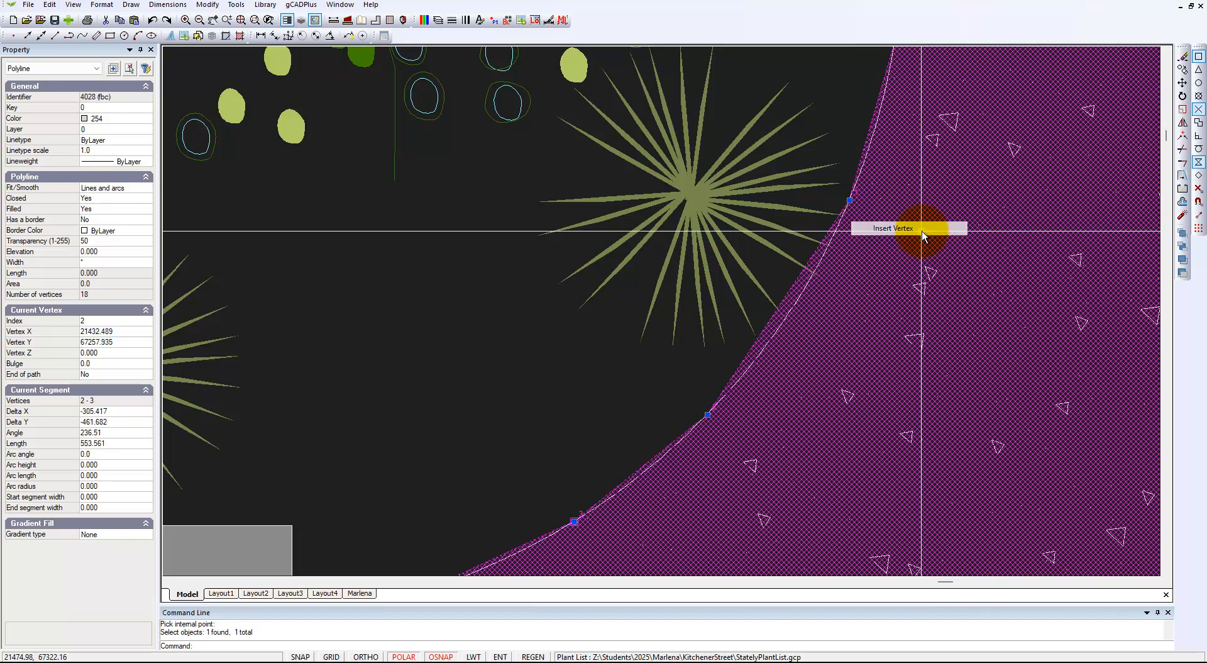
{"action": "left_click", "coordinate": [833, 227]}
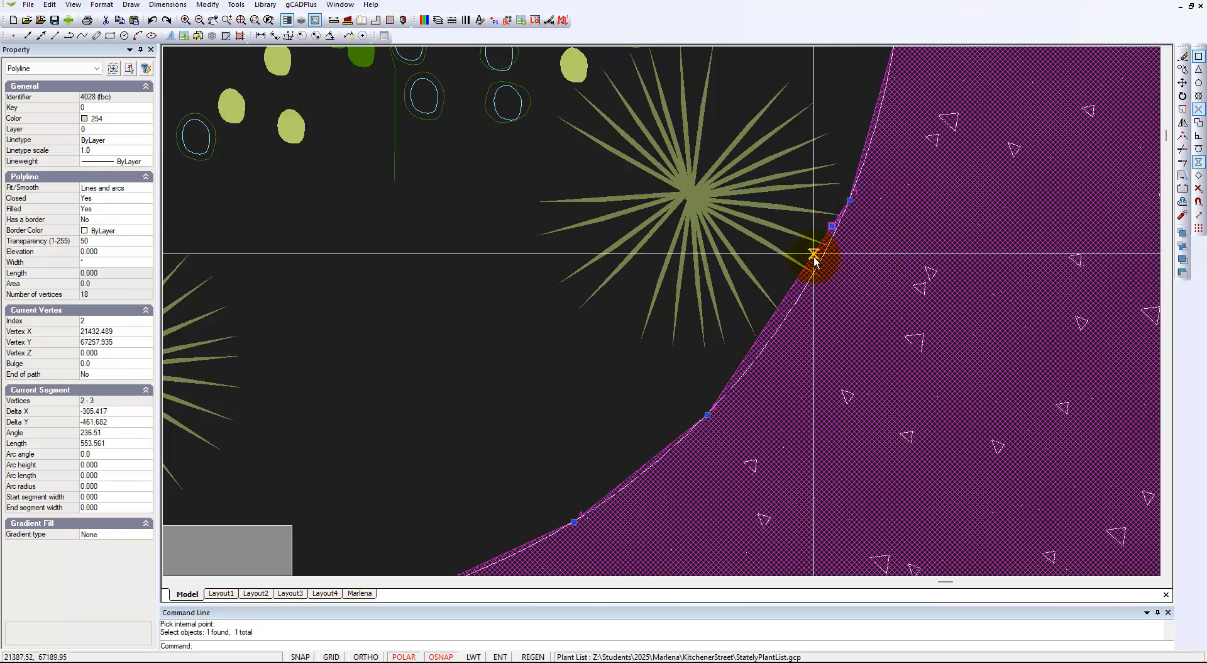
{"action": "left_click", "coordinate": [790, 313]}
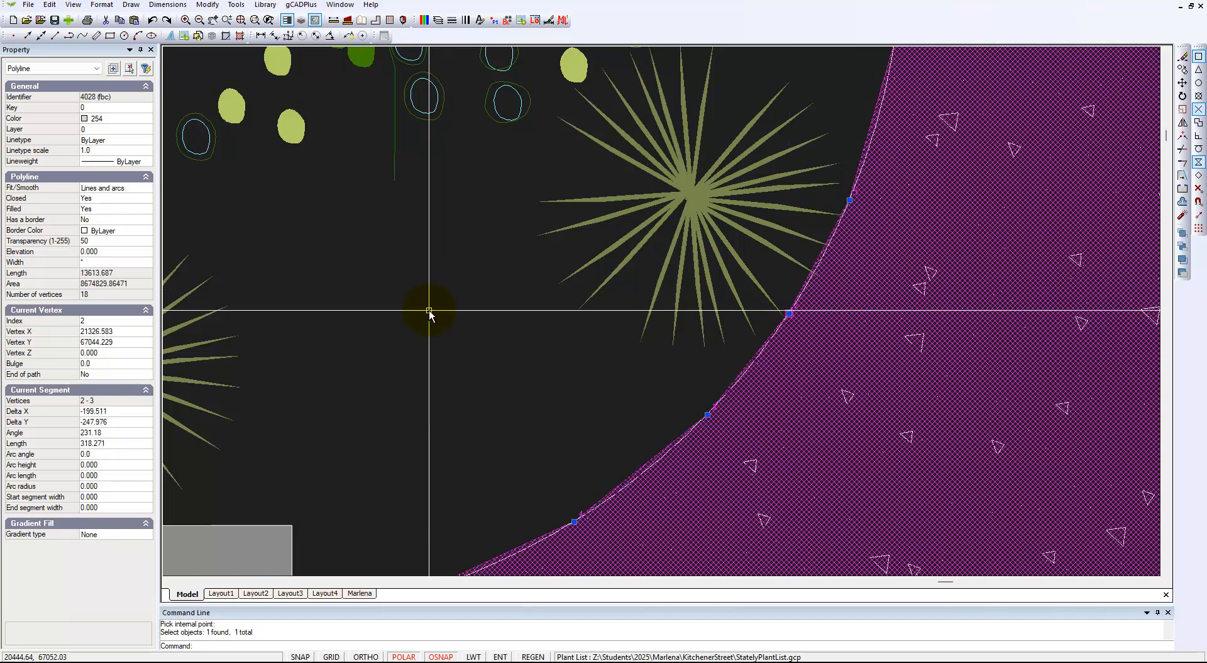
{"action": "key", "text": "Escape"}
Hatch the garden bed with the SOLID pattern by picking a point inside its boundary
{"action": "scroll", "coordinate": [520, 329], "scroll_direction": "down", "scroll_amount": 6}
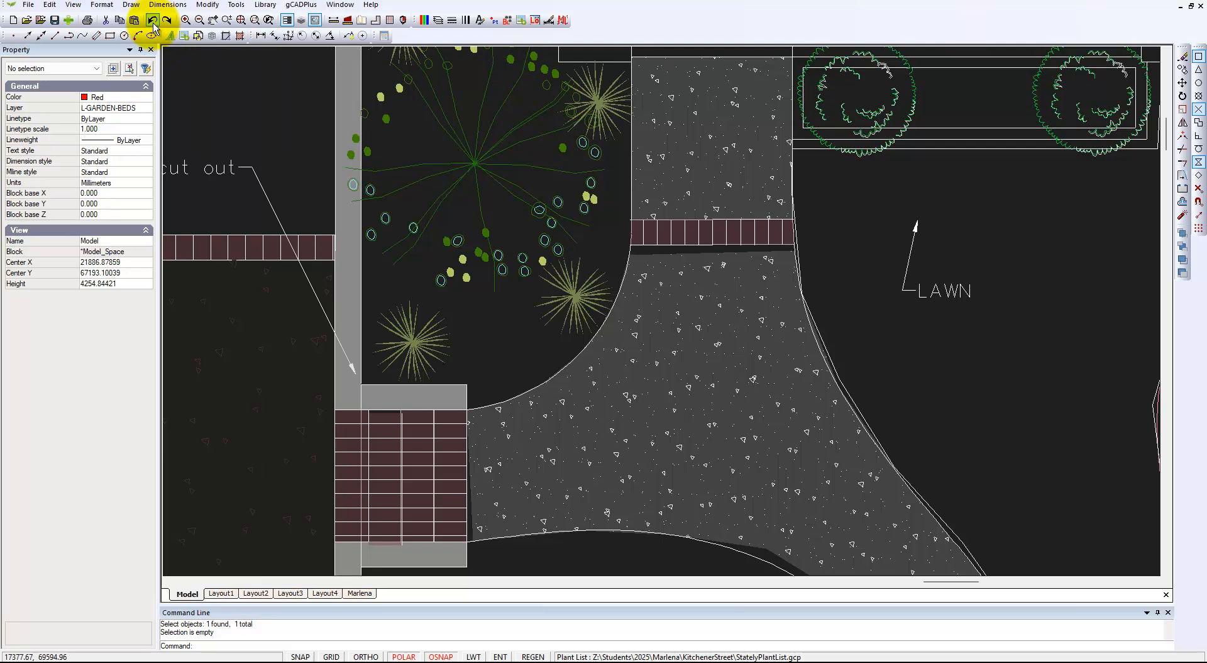
{"action": "left_click", "coordinate": [131, 5]}
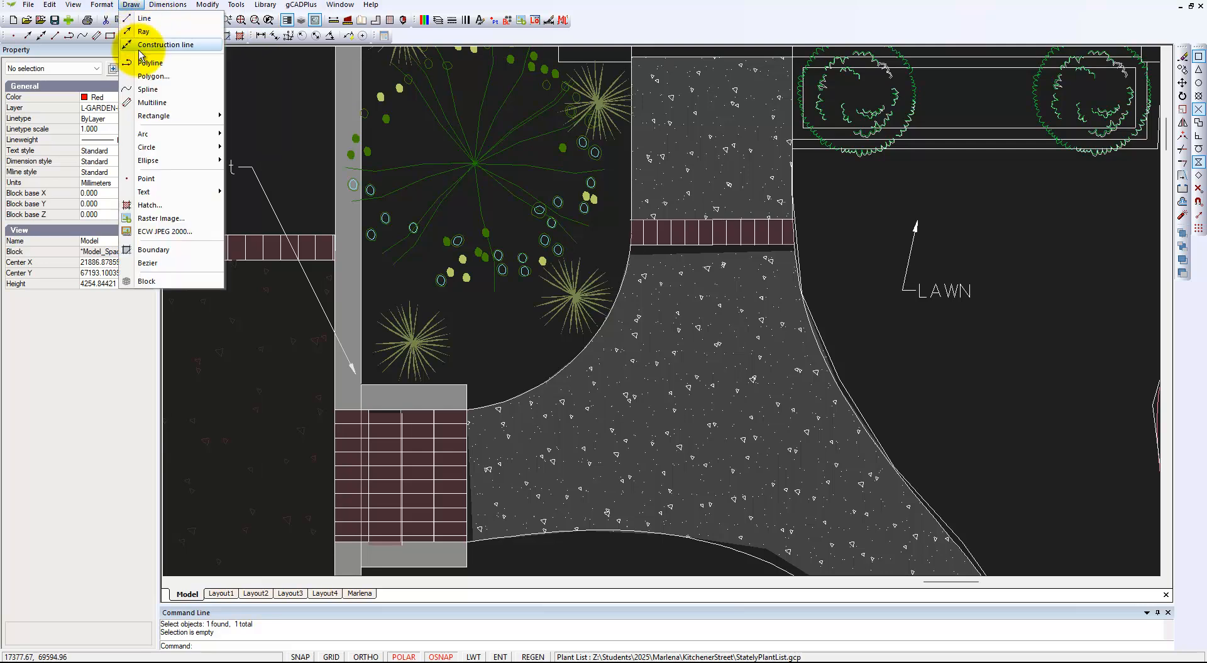
{"action": "left_click", "coordinate": [146, 202]}
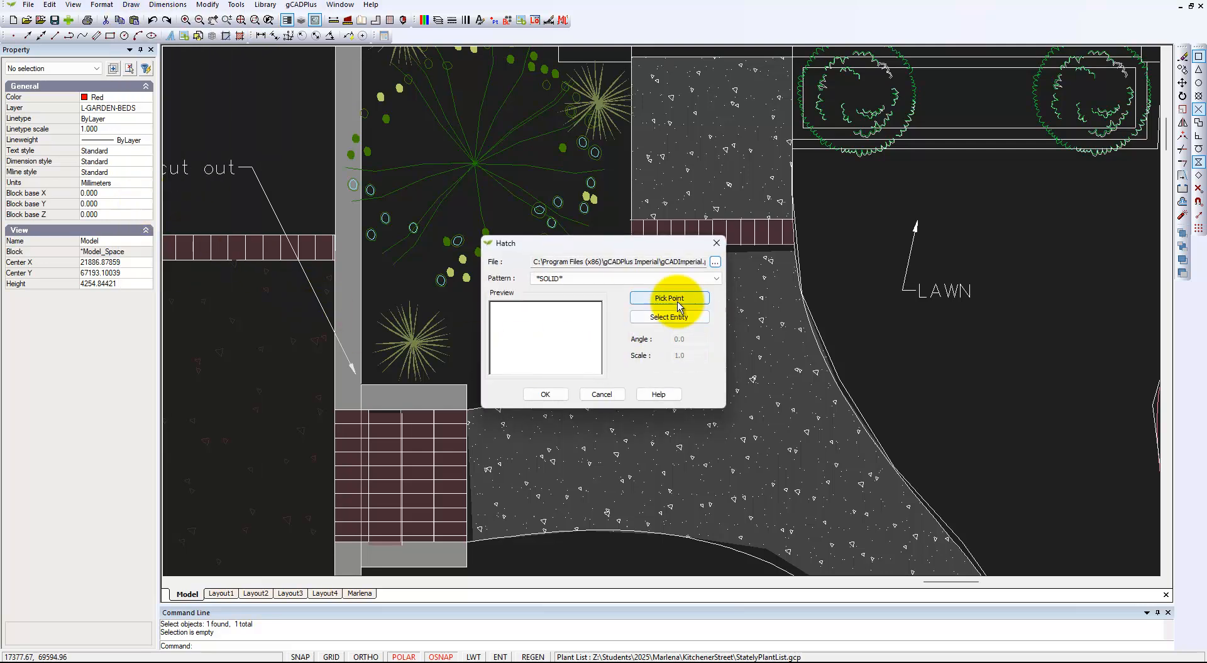
{"action": "left_click", "coordinate": [669, 298]}
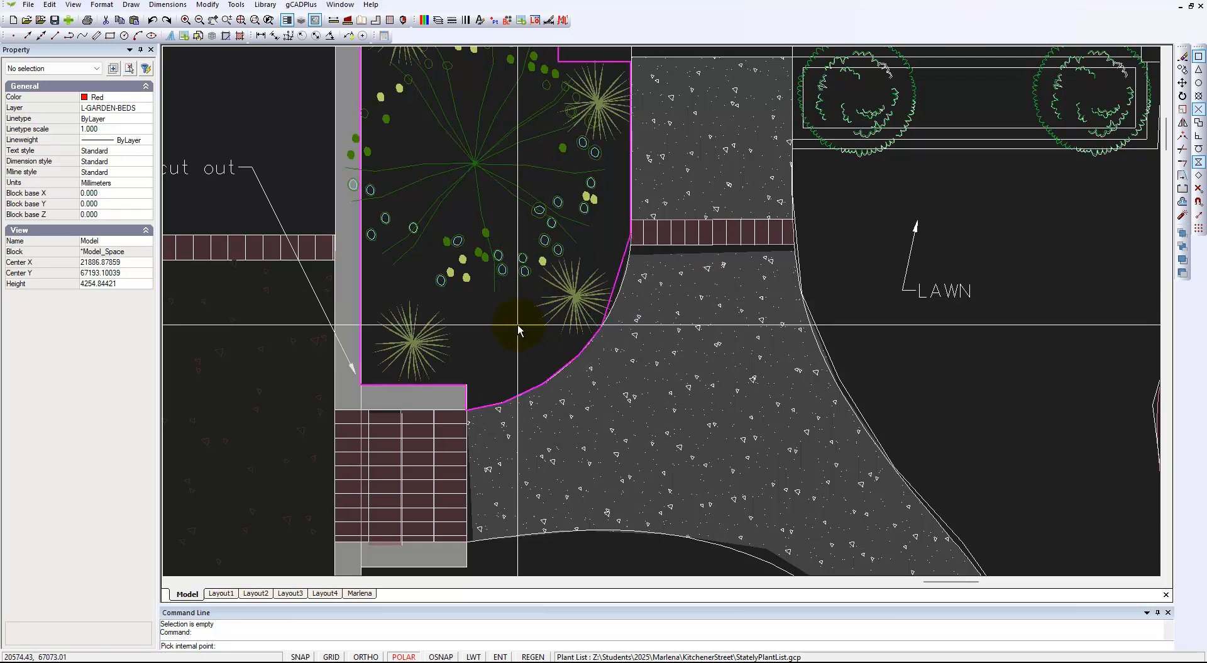
{"action": "left_click", "coordinate": [541, 312]}
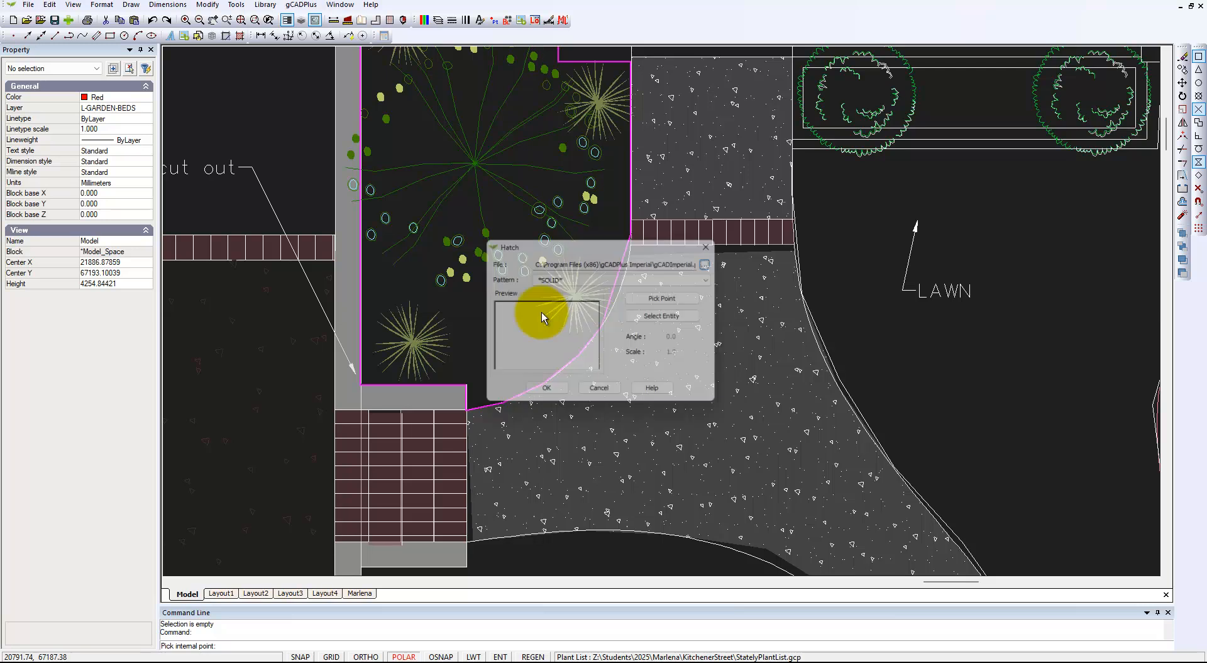
{"action": "left_click", "coordinate": [545, 394]}
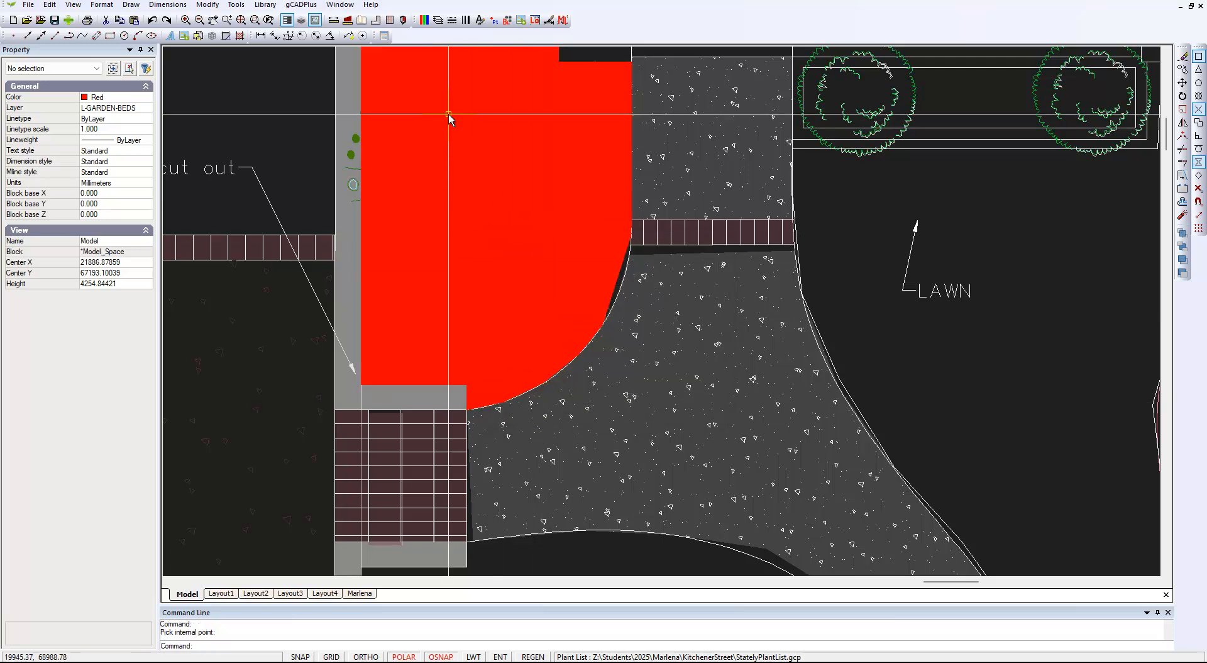
Select the red garden bed hatch and examine its edge against the curve just below the brick band
{"action": "scroll", "coordinate": [579, 319], "scroll_direction": "up", "scroll_amount": 3}
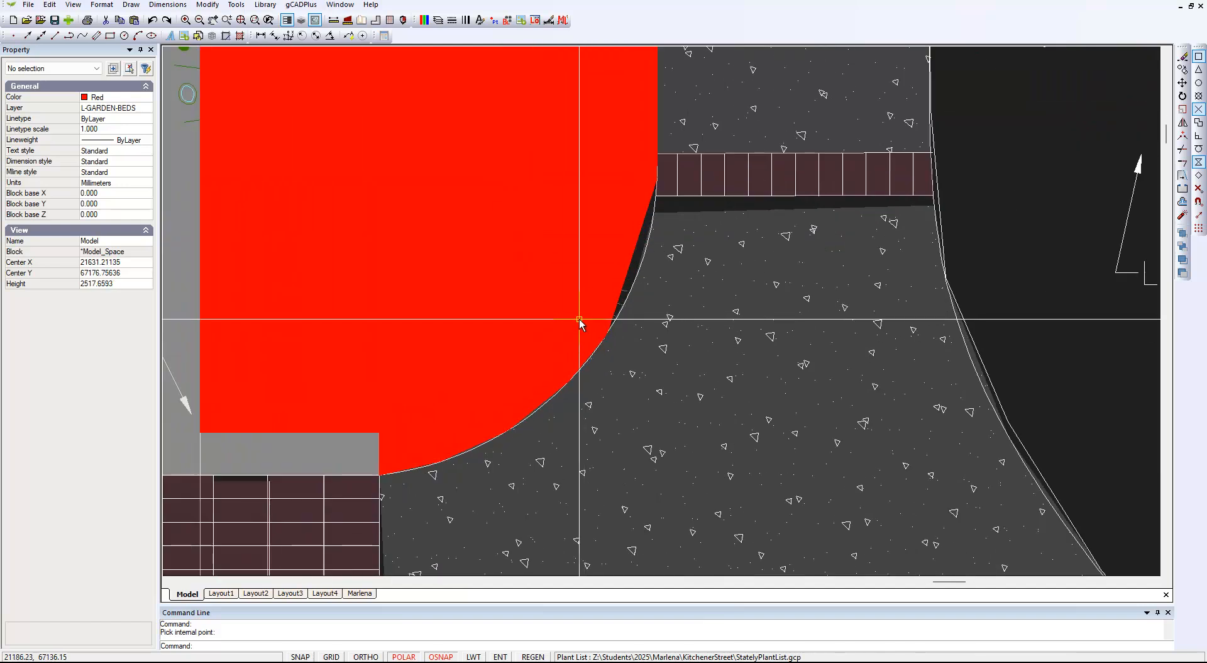
{"action": "scroll", "coordinate": [579, 319], "scroll_direction": "up", "scroll_amount": 1}
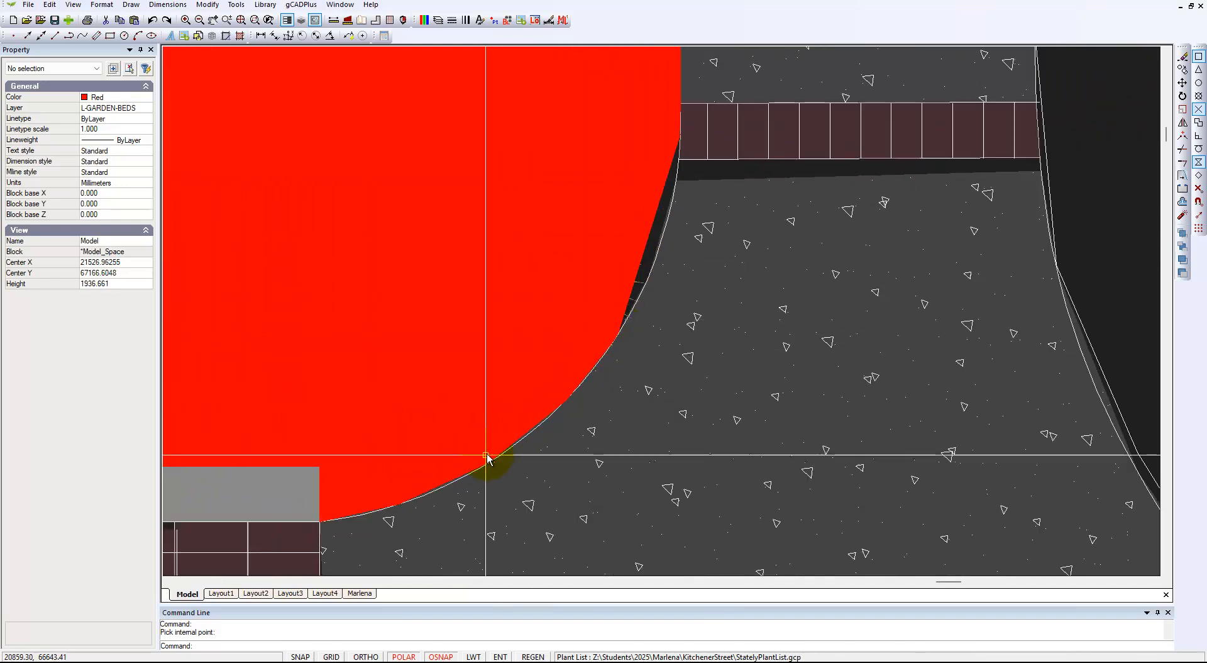
{"action": "scroll", "coordinate": [636, 248], "scroll_direction": "up", "scroll_amount": 2}
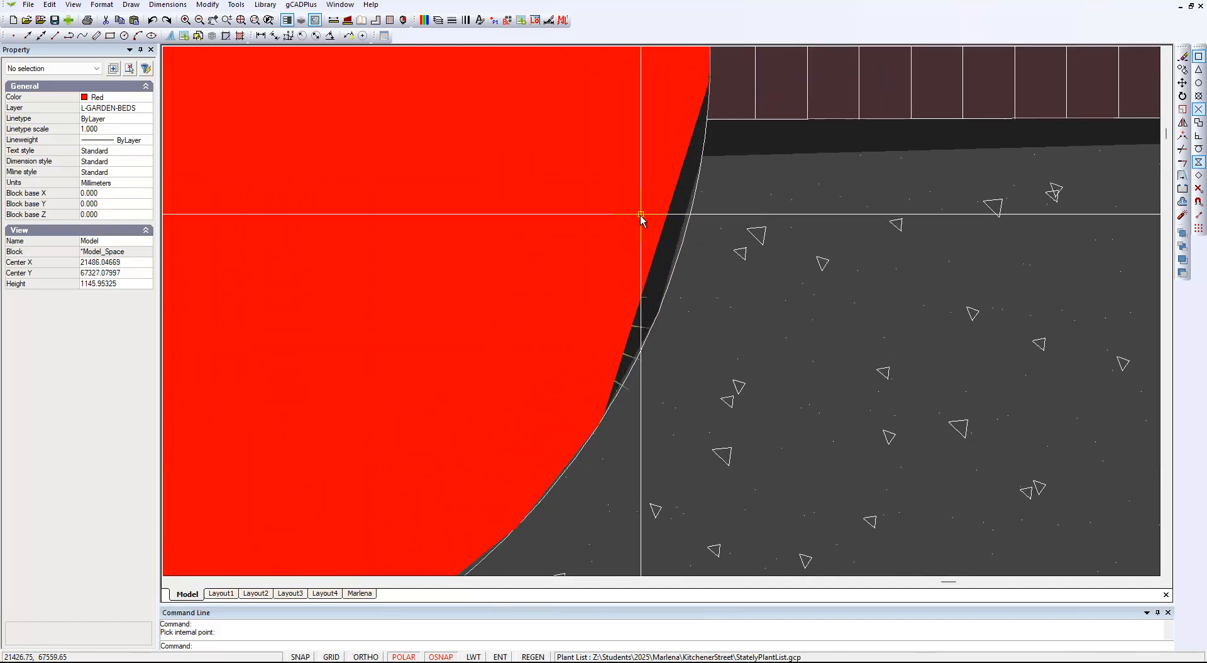
{"action": "left_click", "coordinate": [649, 270]}
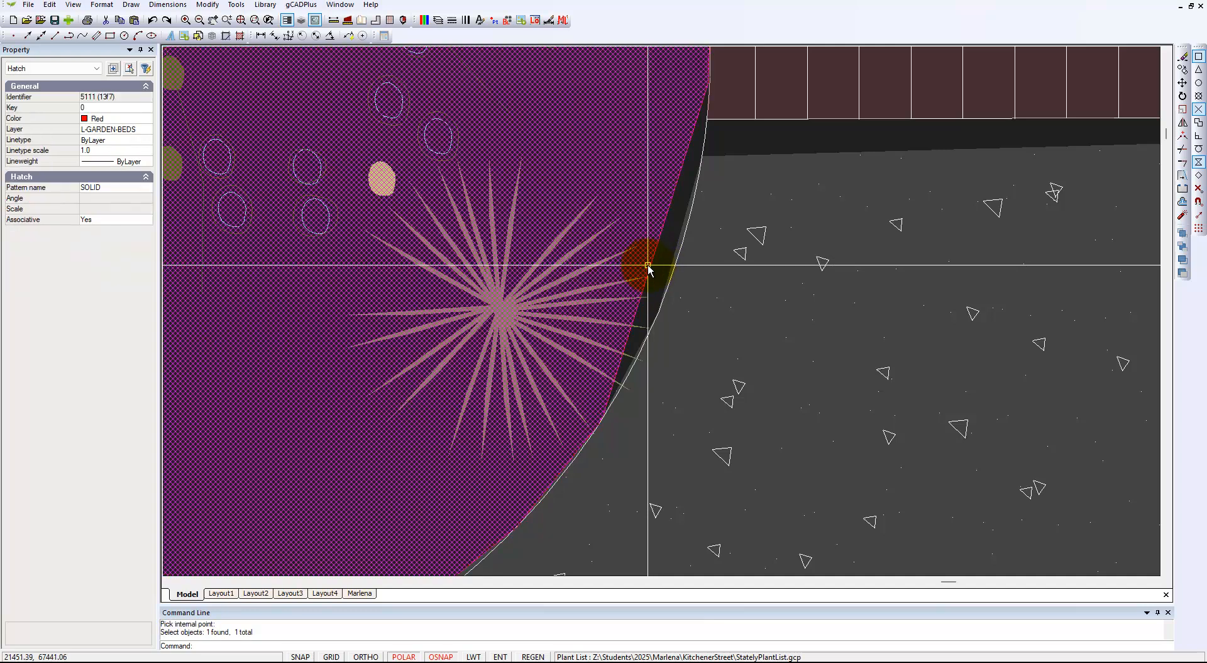
Select the red garden bed hatch and bring it to the front of the draw order
{"action": "scroll", "coordinate": [600, 263], "scroll_direction": "down", "scroll_amount": 3}
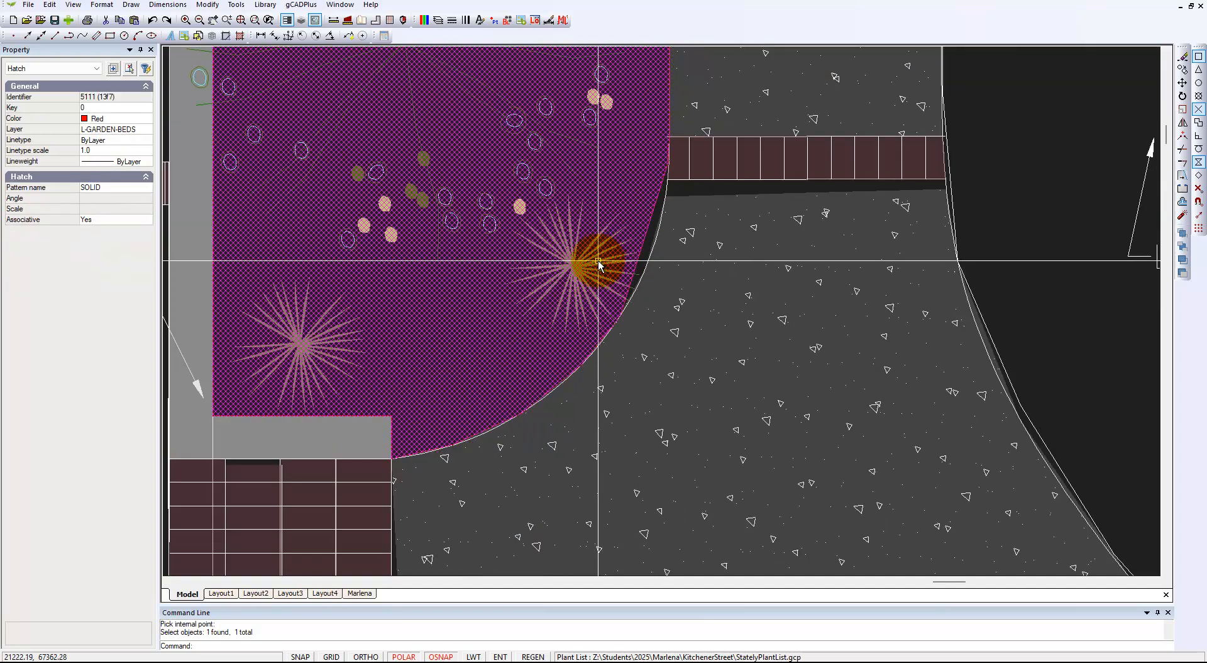
{"action": "key", "text": "Escape"}
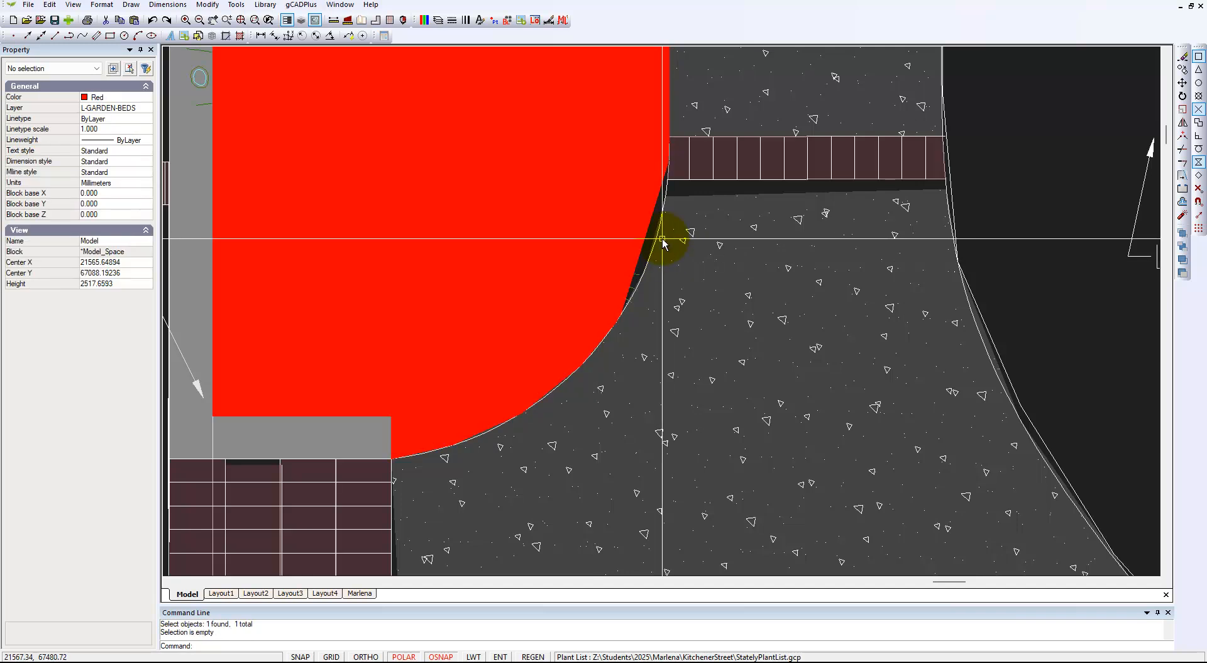
{"action": "left_click", "coordinate": [600, 283]}
{"action": "scroll", "coordinate": [600, 283], "scroll_direction": "down", "scroll_amount": 3}
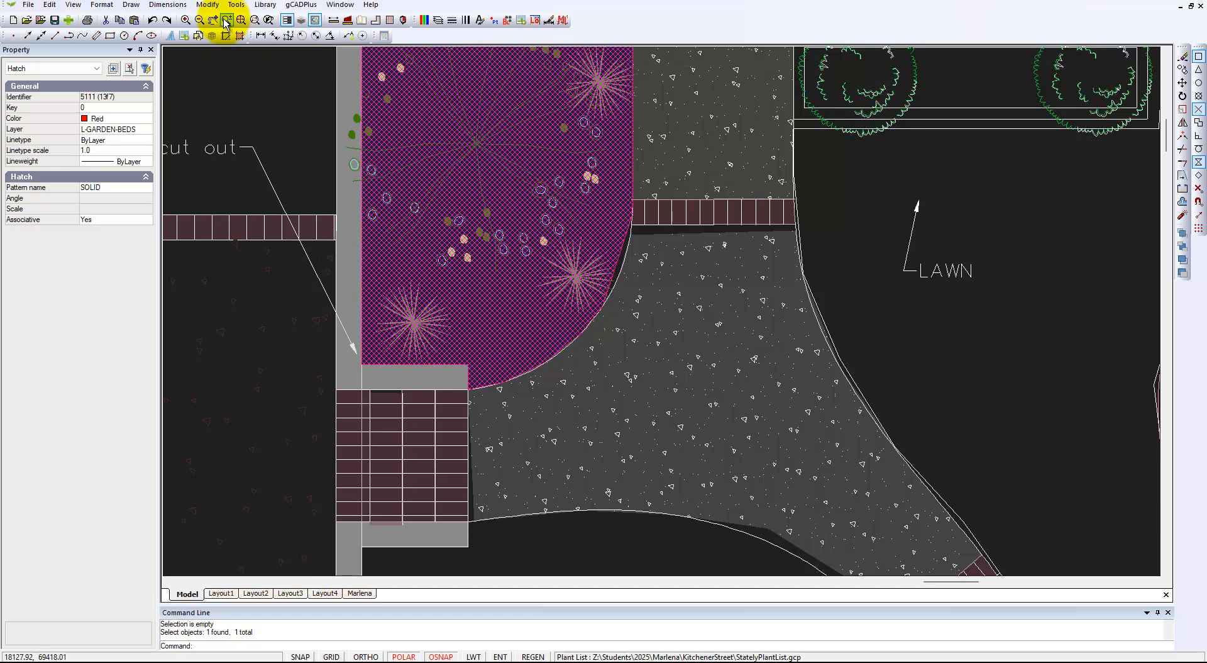
{"action": "left_click", "coordinate": [237, 6]}
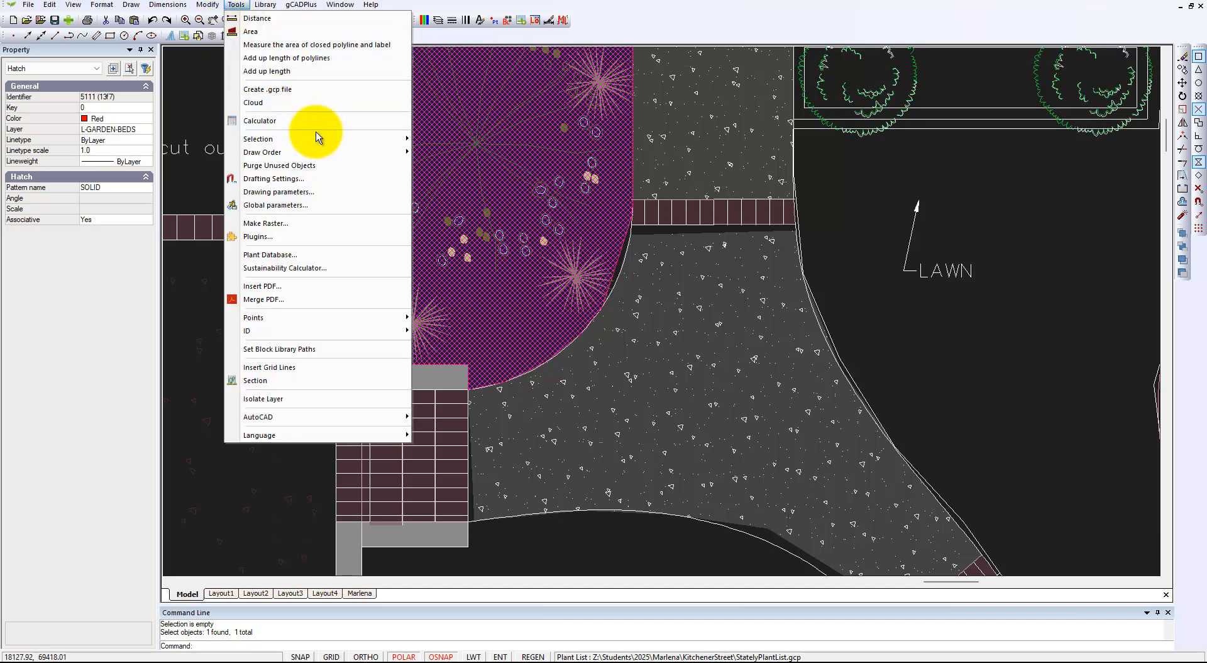
{"action": "mouse_move", "coordinate": [342, 142]}
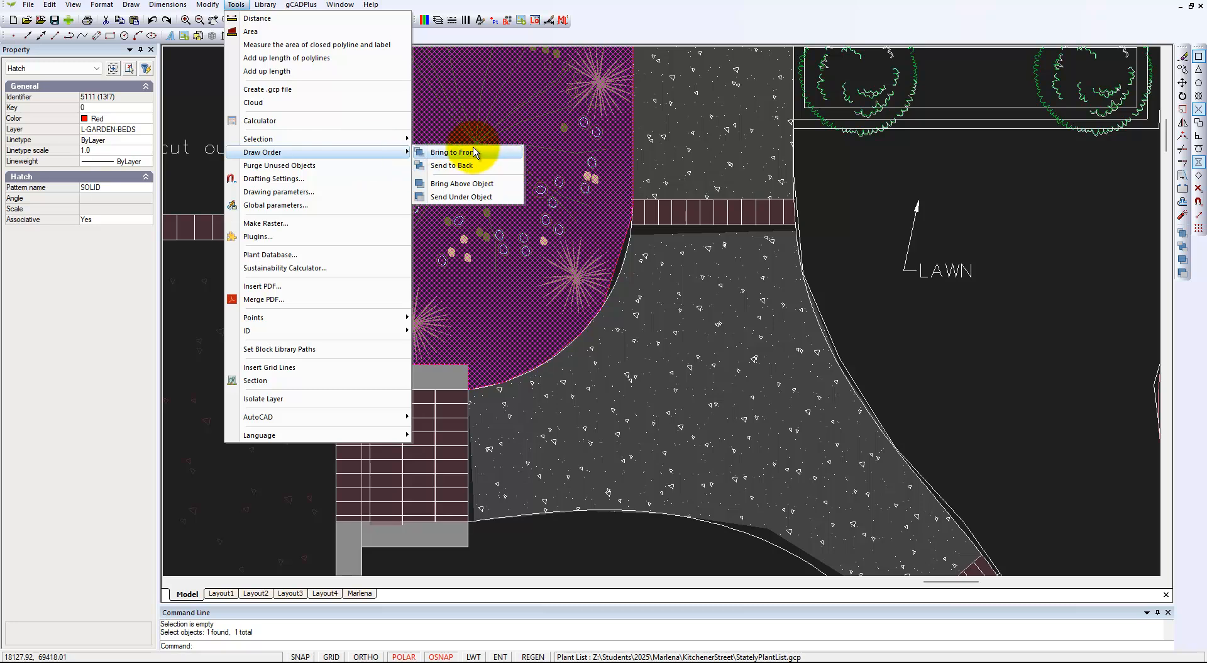
{"action": "left_click", "coordinate": [468, 157]}
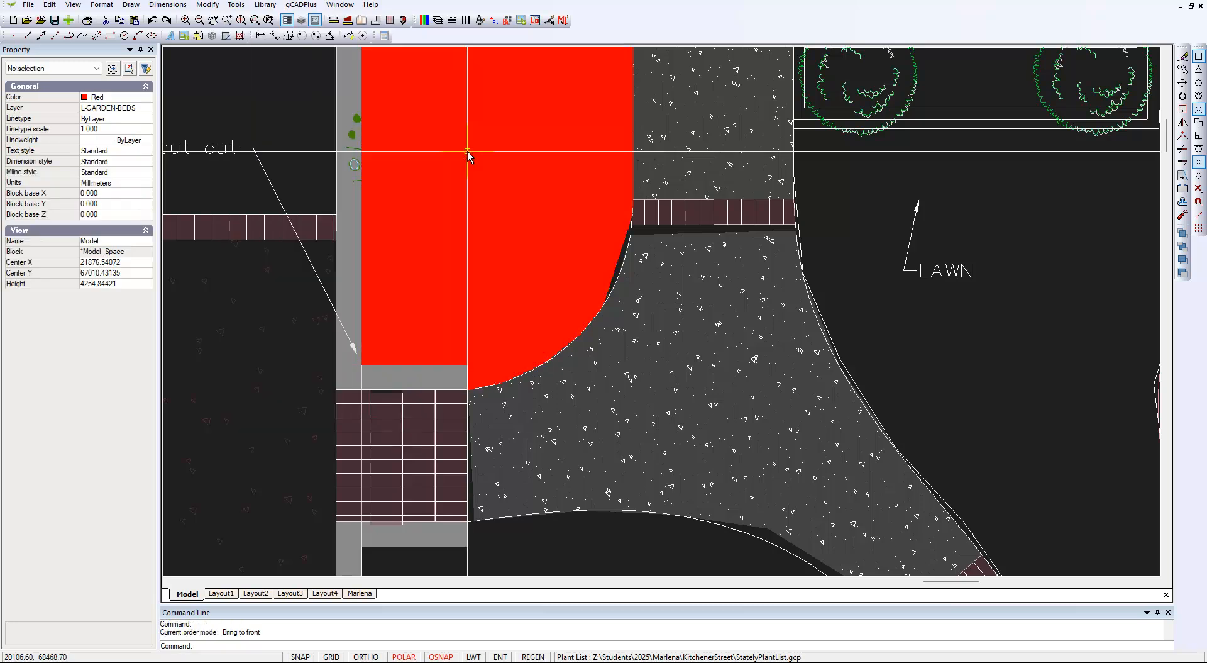
Select the garden bed boundary beside the spiky plant and move its nearest clustered vertex up the curve, just below the brick band
{"action": "left_click", "coordinate": [615, 271]}
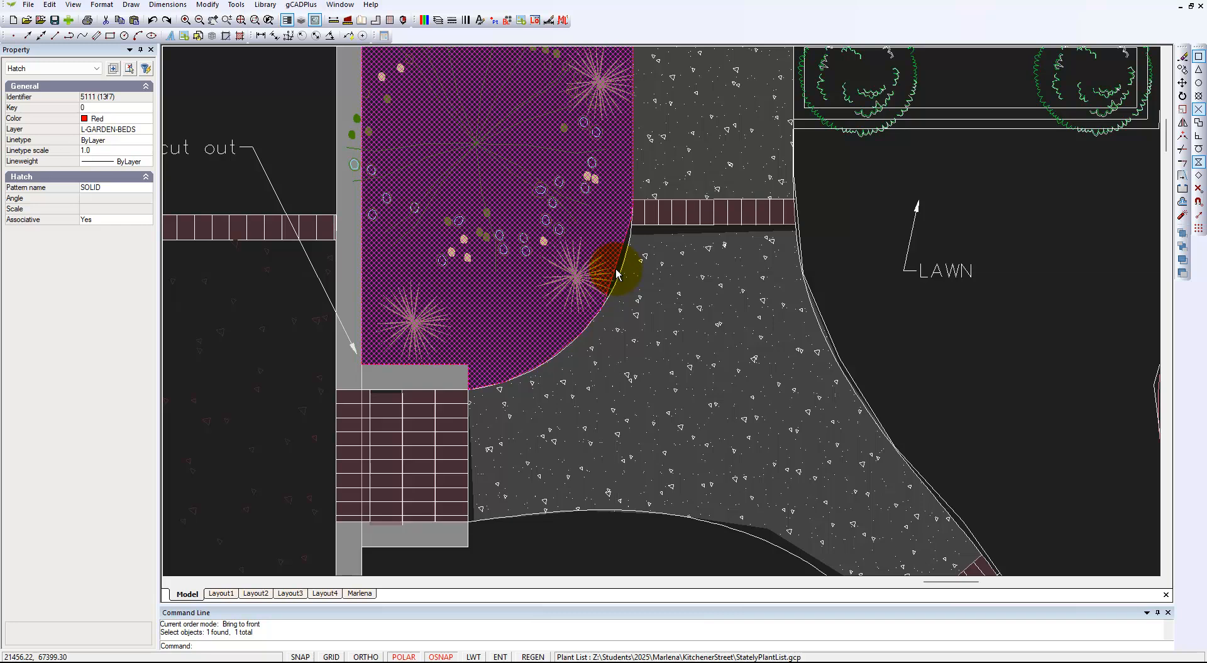
{"action": "scroll", "coordinate": [616, 272], "scroll_direction": "up", "scroll_amount": 6}
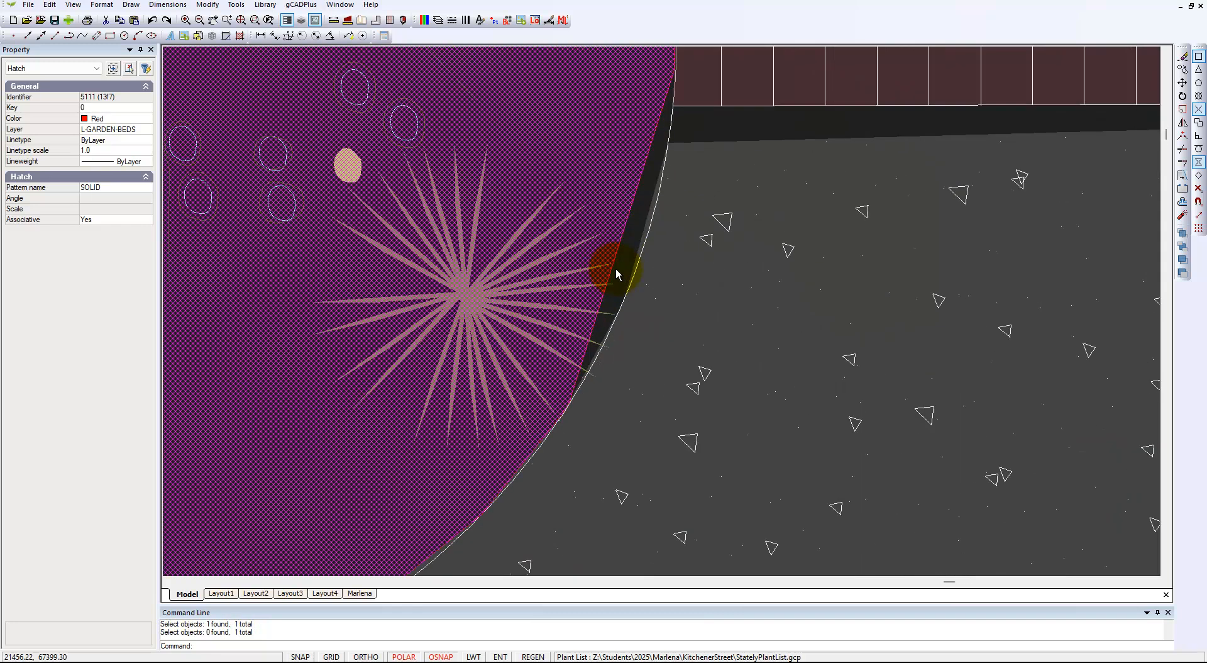
{"action": "key", "text": "Escape"}
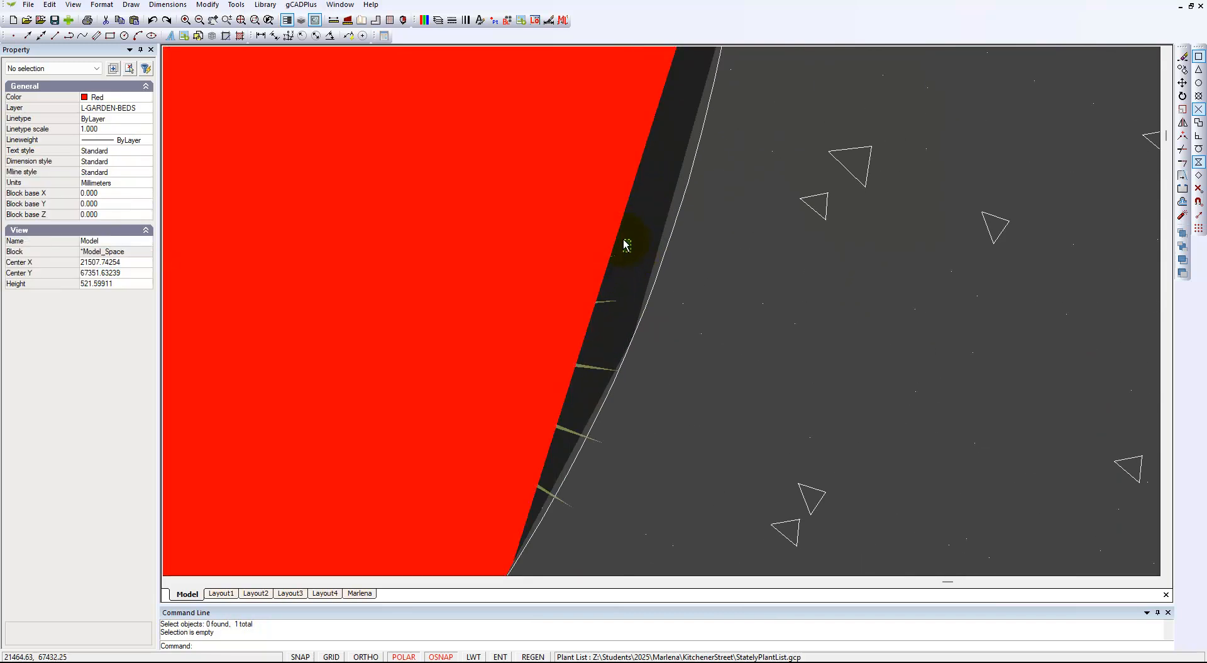
{"action": "left_click", "coordinate": [616, 244]}
{"action": "scroll", "coordinate": [615, 288], "scroll_direction": "down", "scroll_amount": 4}
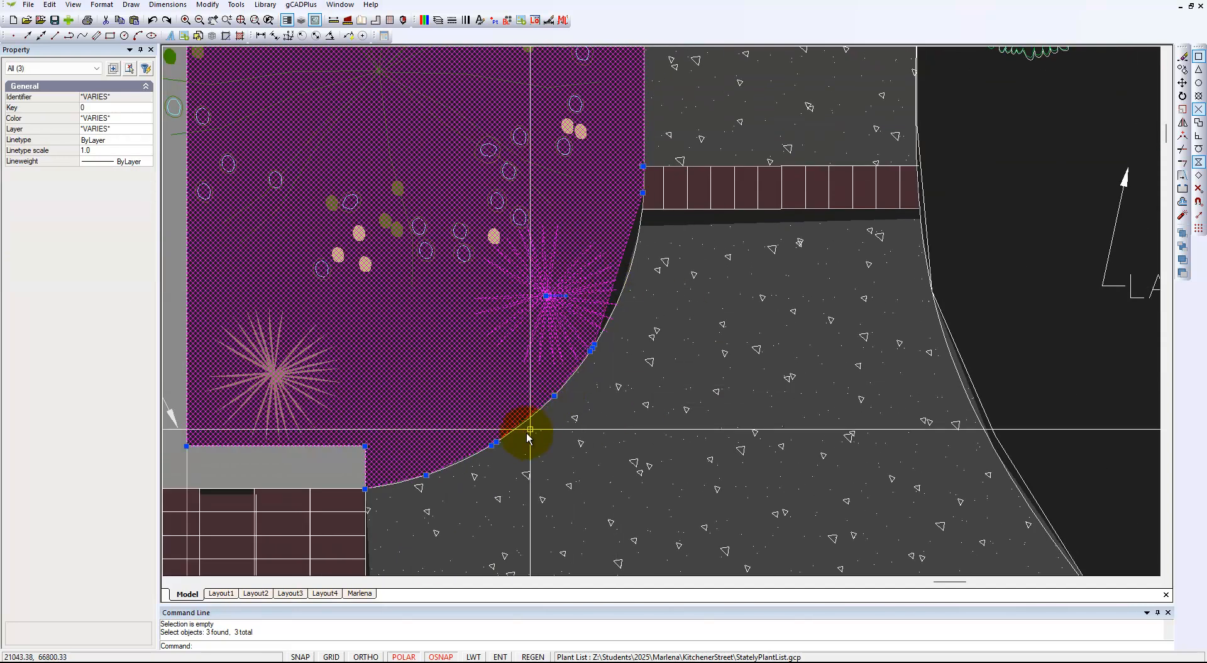
{"action": "scroll", "coordinate": [615, 326], "scroll_direction": "up", "scroll_amount": 3}
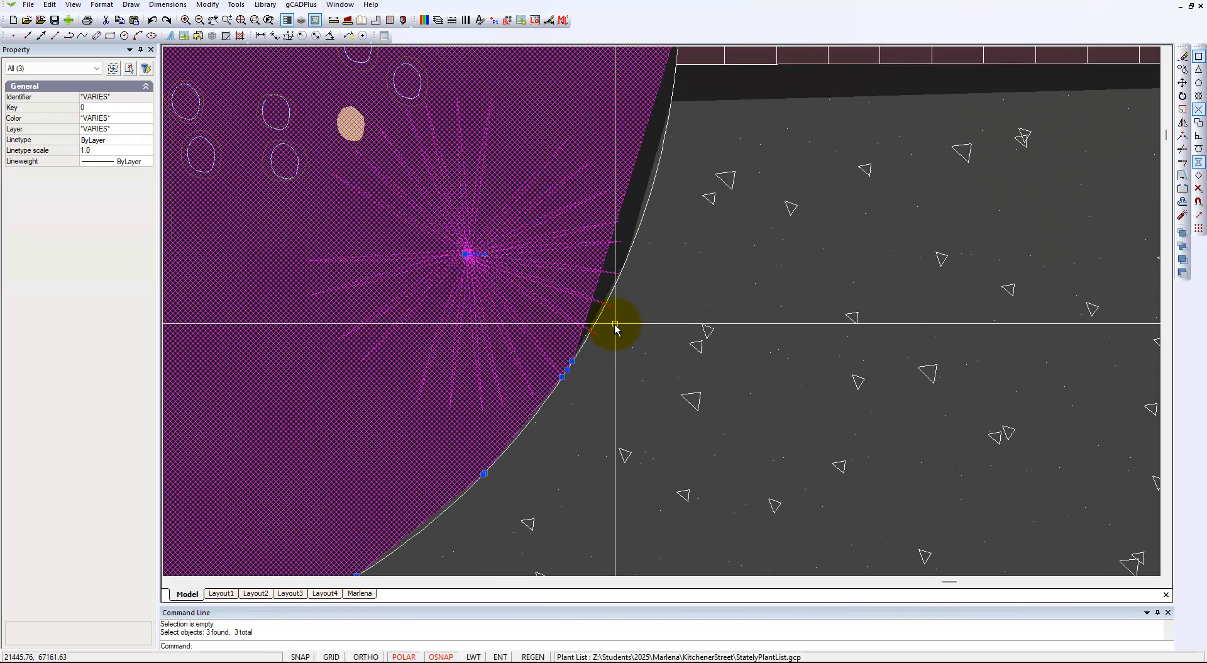
{"action": "left_click", "coordinate": [572, 362]}
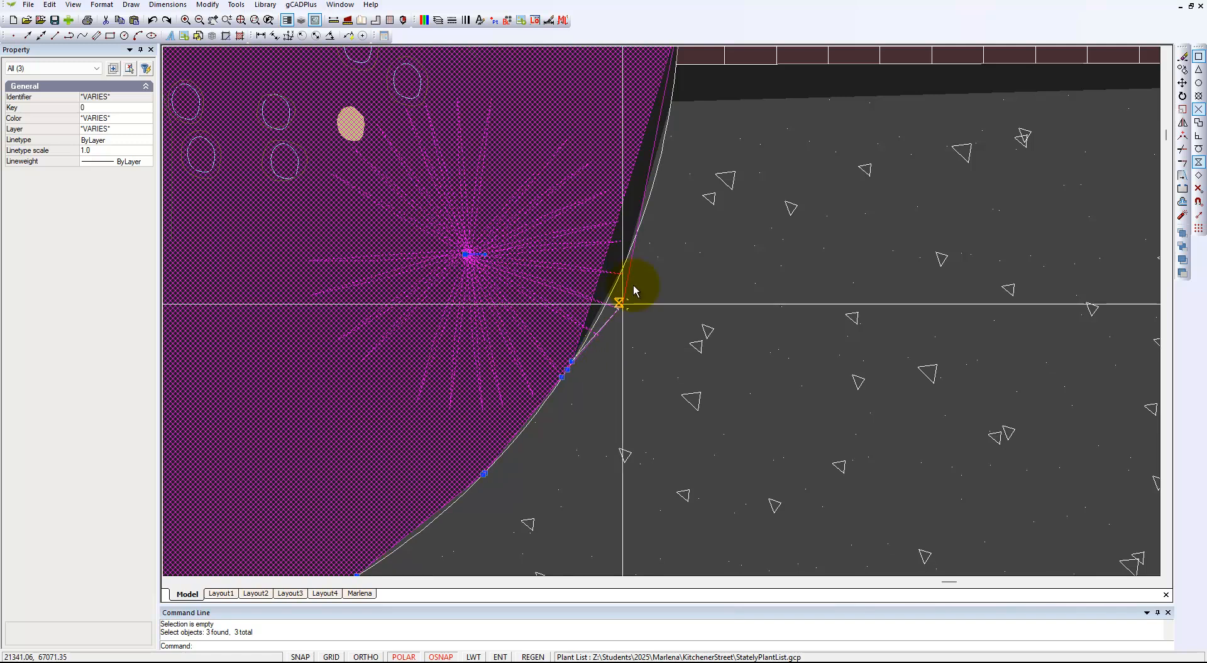
{"action": "left_click", "coordinate": [662, 151]}
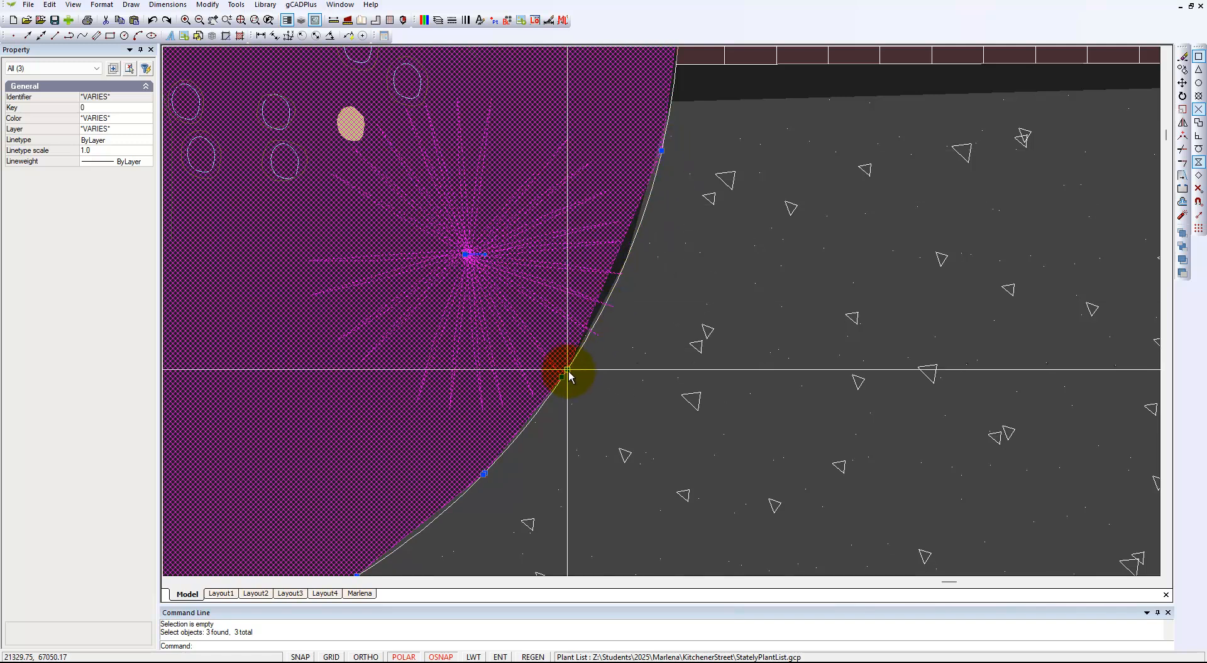
Move a second clustered boundary vertex onto the curve at the remaining gap beside the spiky plant and clear the selection
{"action": "left_click", "coordinate": [620, 272]}
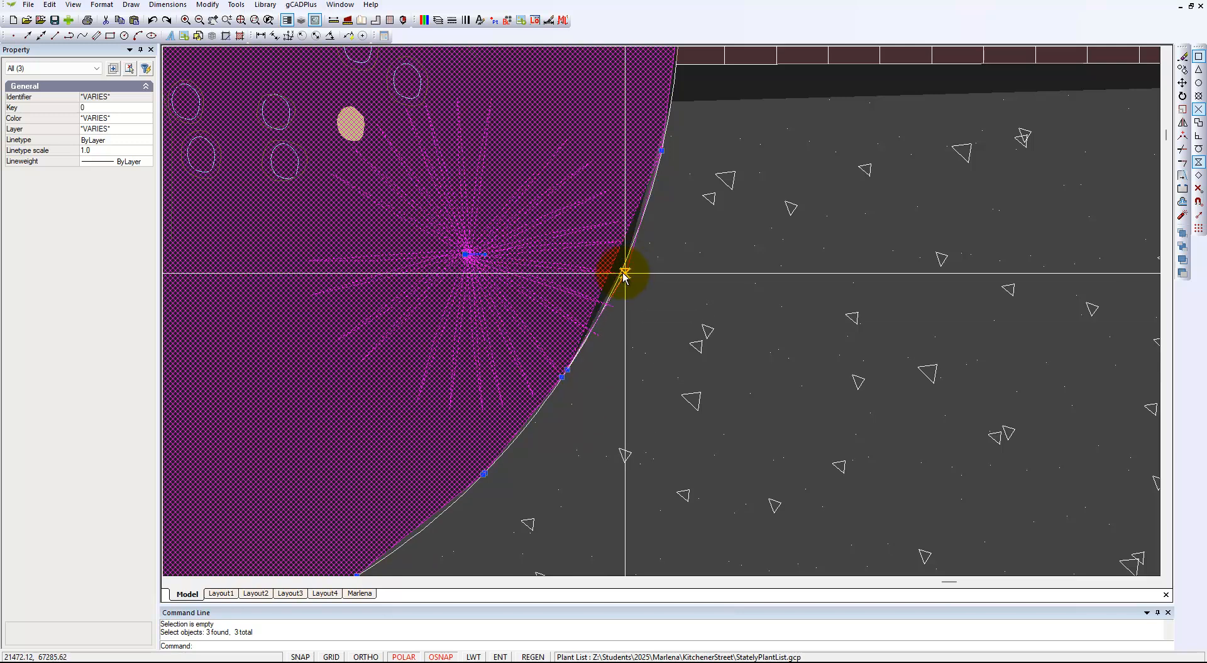
{"action": "scroll", "coordinate": [363, 309], "scroll_direction": "down", "scroll_amount": 2}
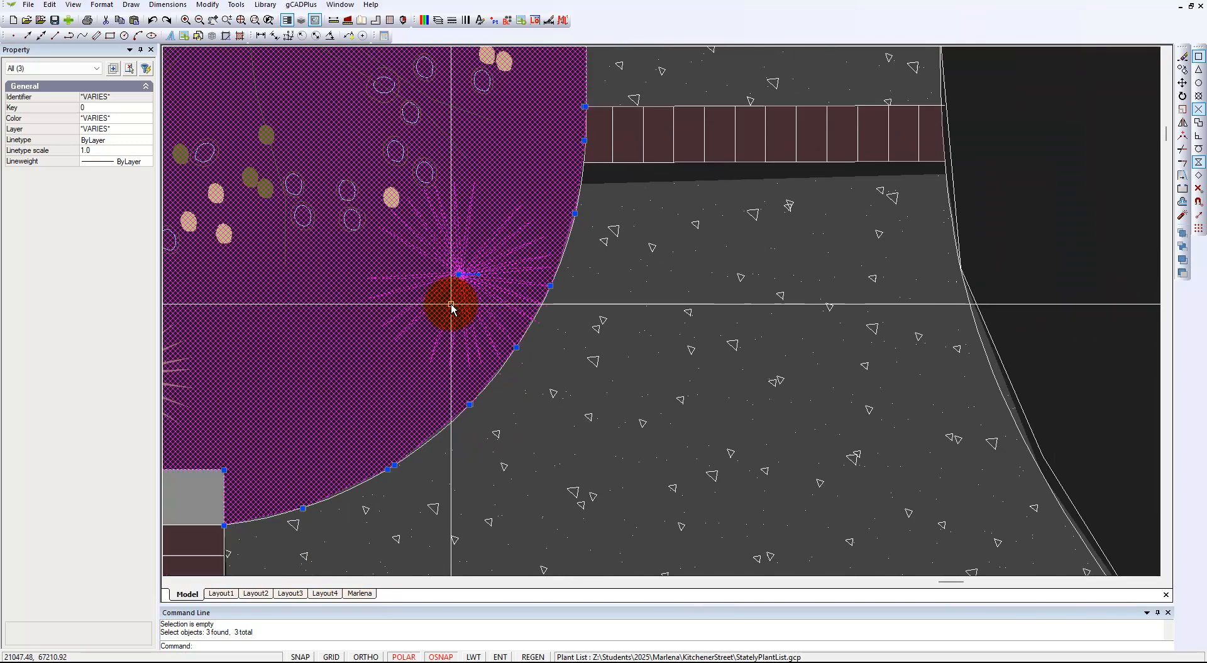
{"action": "key", "text": "Escape"}
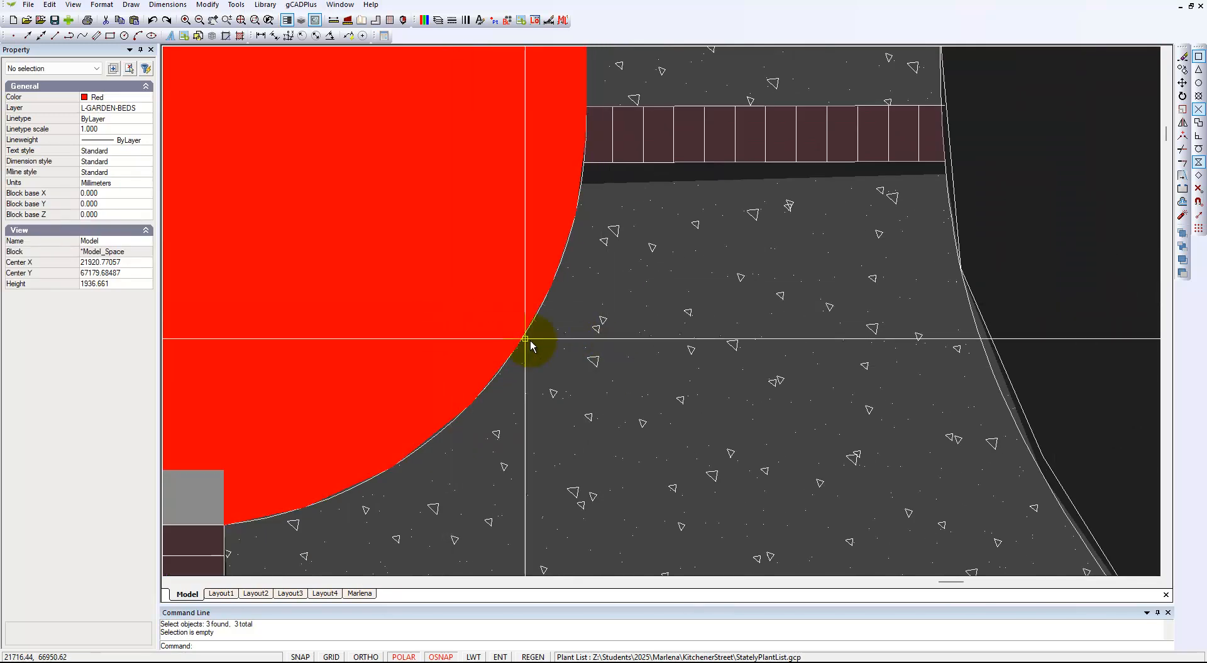
Set the garden bed hatch's color to 255,223,254 and clear the selection
{"action": "left_click", "coordinate": [455, 315]}
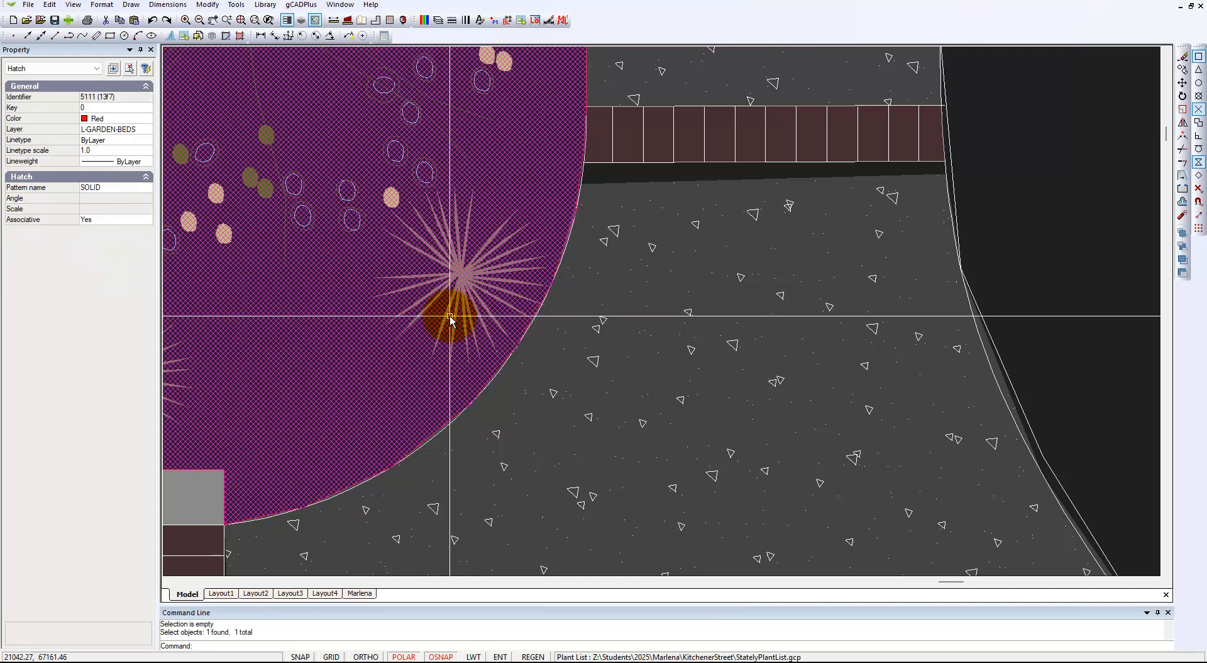
{"action": "left_click", "coordinate": [148, 120]}
{"action": "left_click", "coordinate": [148, 120]}
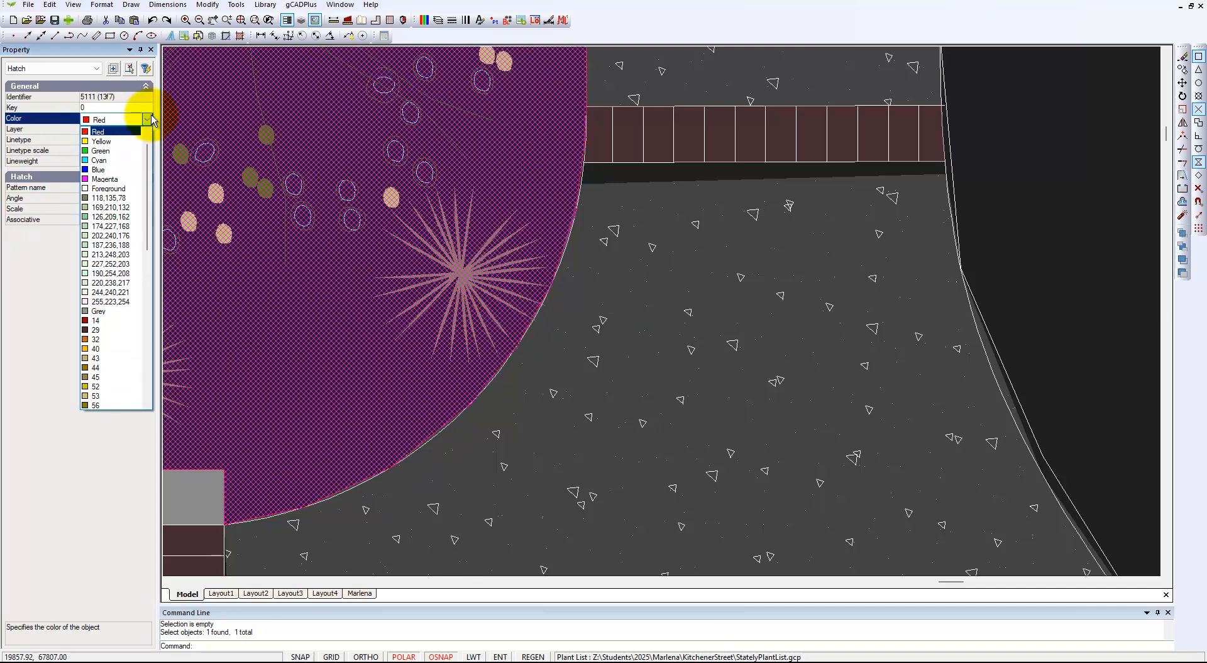
{"action": "scroll", "coordinate": [132, 334], "scroll_direction": "down", "scroll_amount": 4}
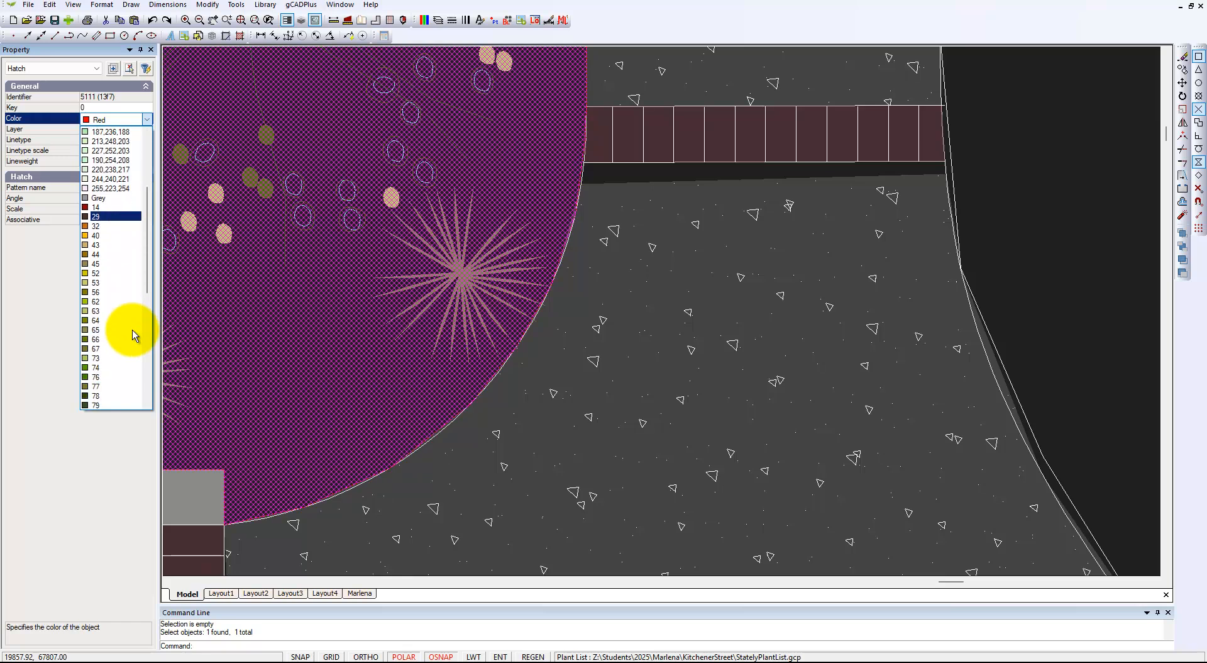
{"action": "scroll", "coordinate": [135, 302], "scroll_direction": "up", "scroll_amount": 1}
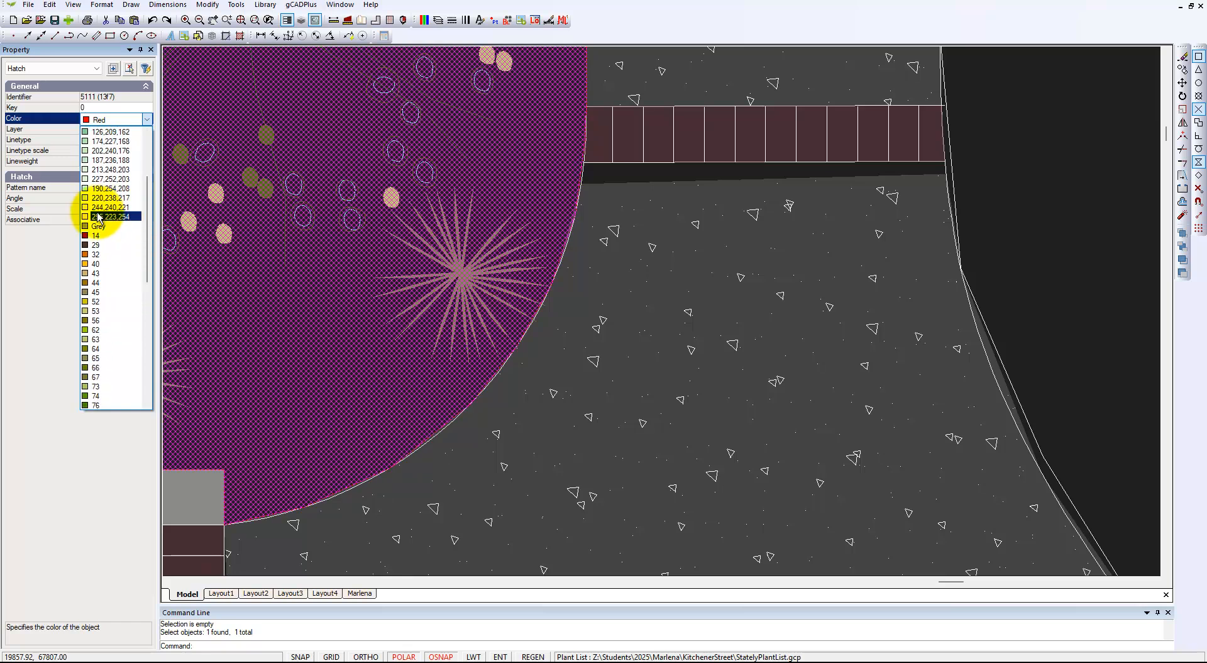
{"action": "scroll", "coordinate": [104, 214], "scroll_direction": "up", "scroll_amount": 2}
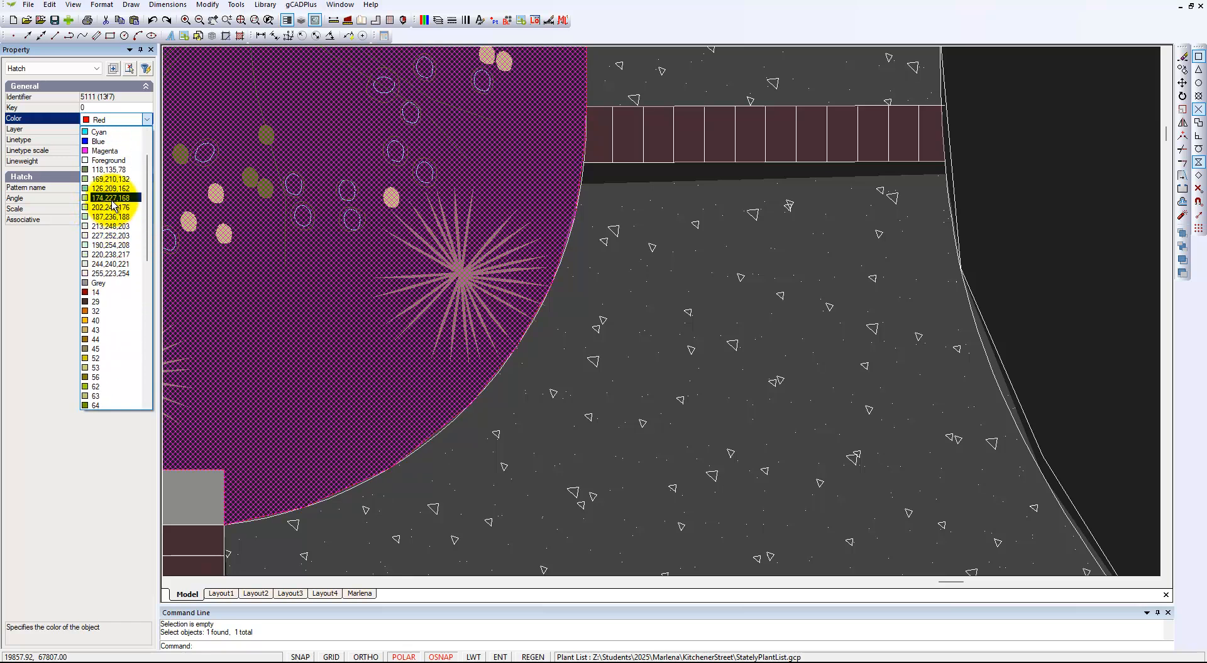
{"action": "left_click", "coordinate": [111, 274]}
{"action": "right_click", "coordinate": [305, 303]}
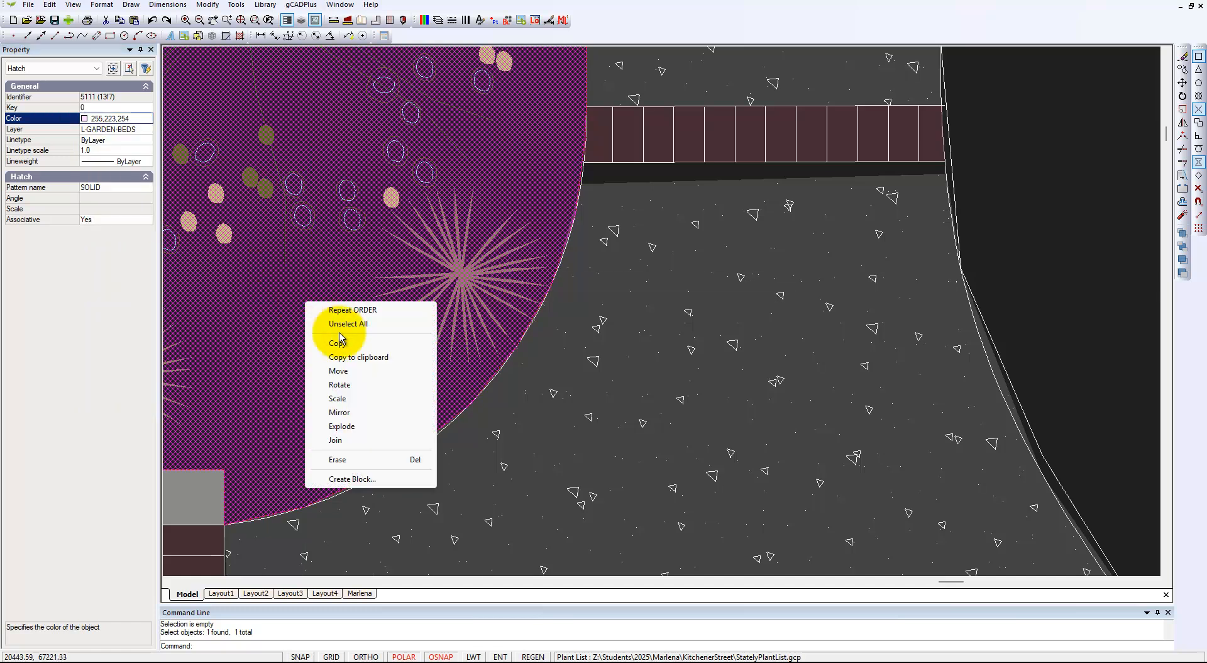
{"action": "left_click", "coordinate": [347, 325]}
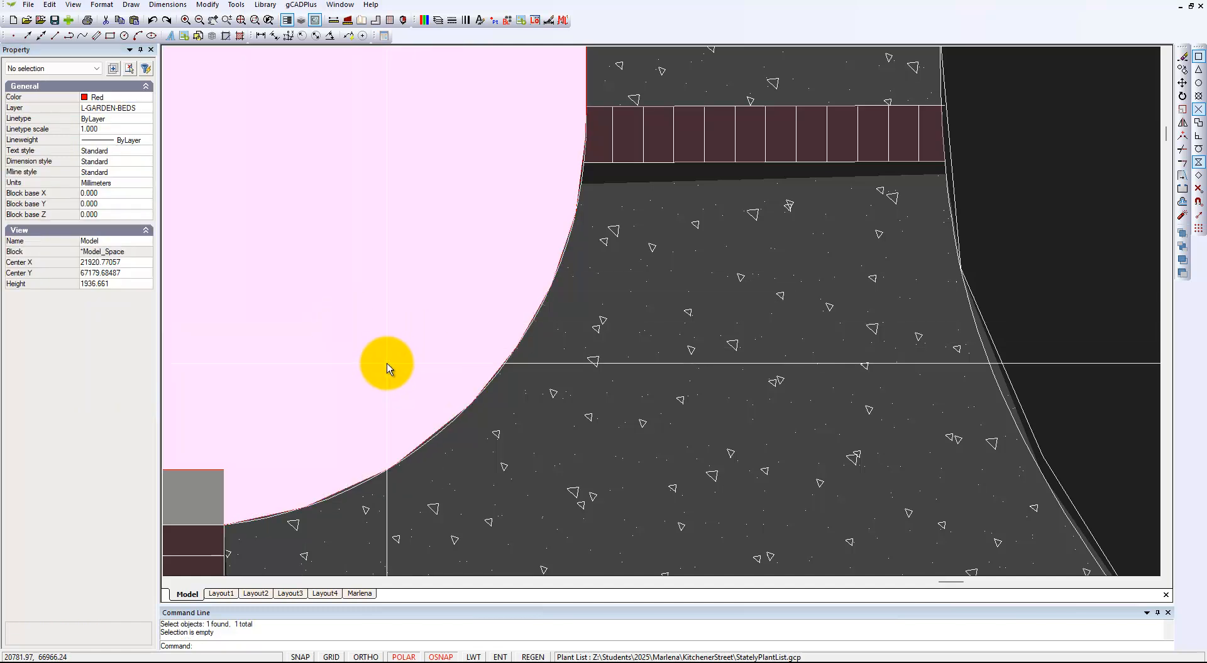
Give the garden bed hatch a pale cream true color of RGB 249,244,217
{"action": "left_click", "coordinate": [402, 384]}
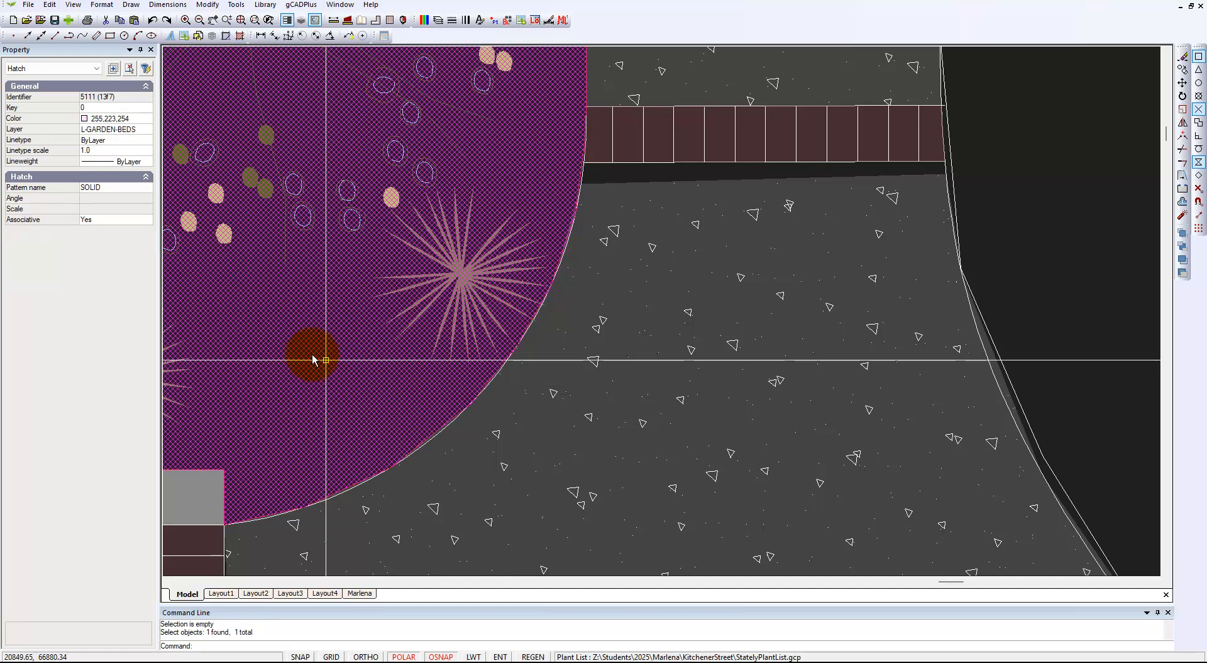
{"action": "left_click", "coordinate": [151, 120]}
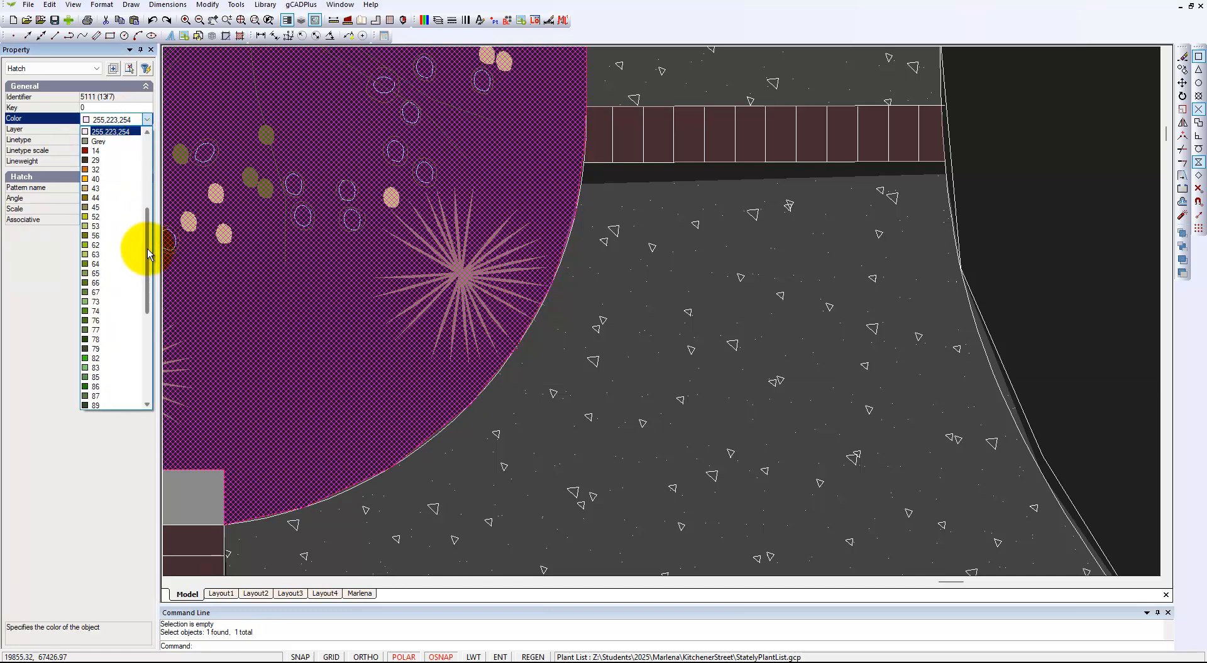
{"action": "left_click_drag", "start_coordinate": [147, 247], "coordinate": [168, 378]}
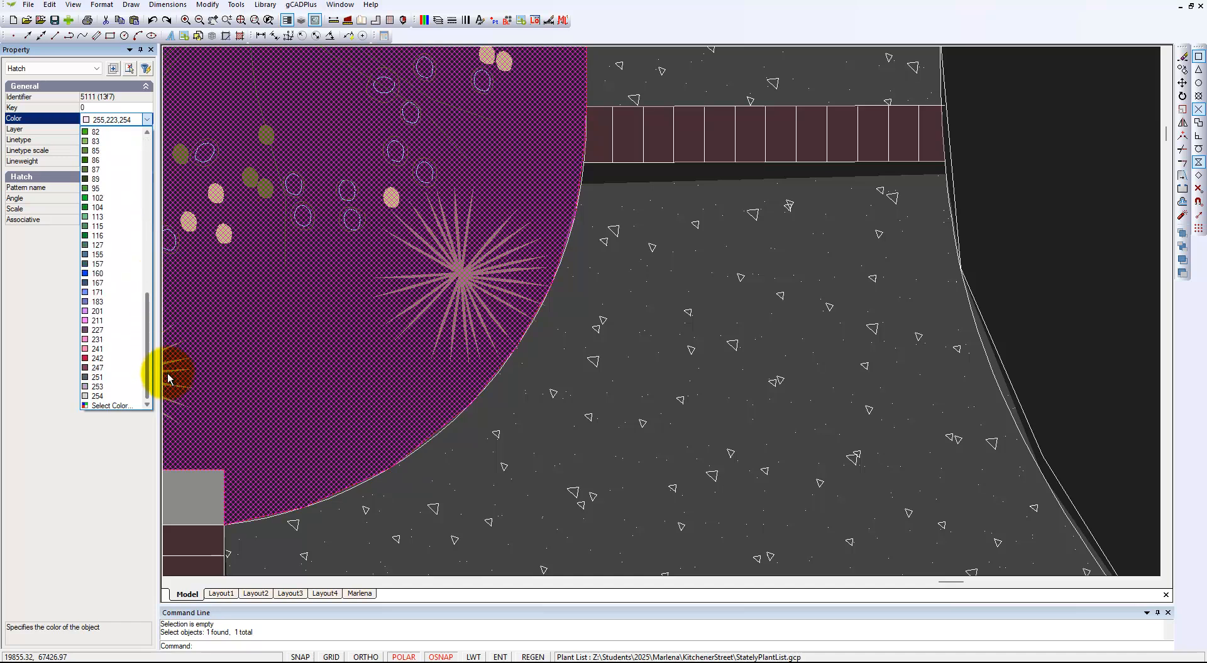
{"action": "left_click", "coordinate": [117, 406]}
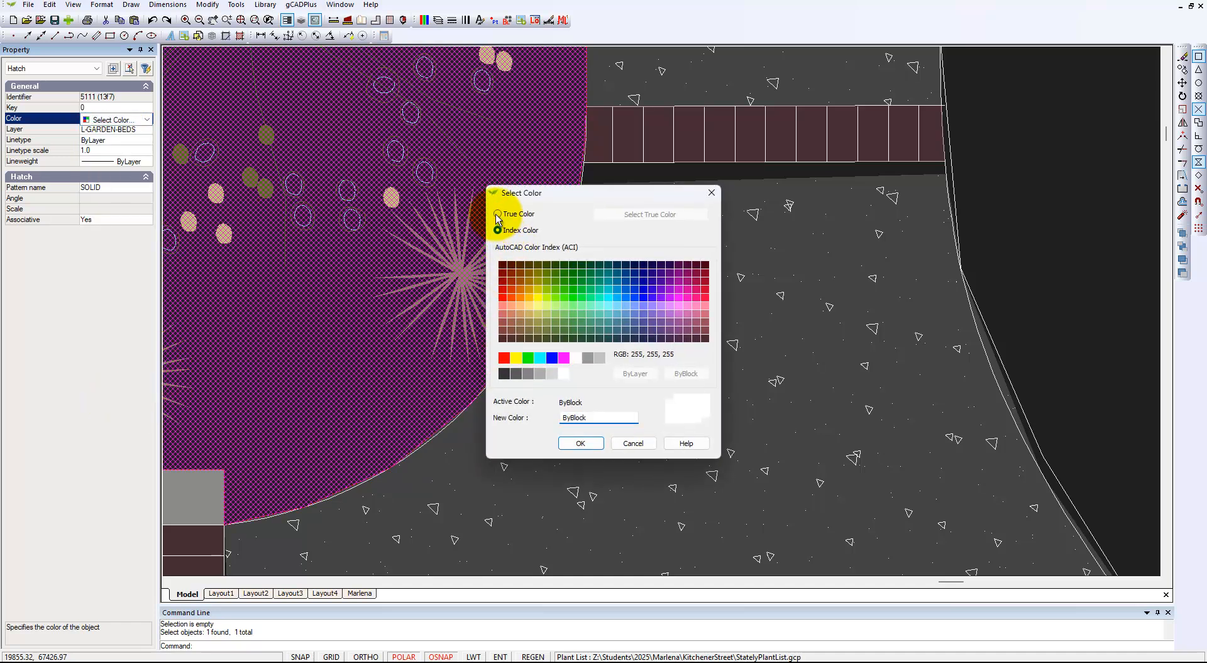
{"action": "left_click", "coordinate": [674, 216]}
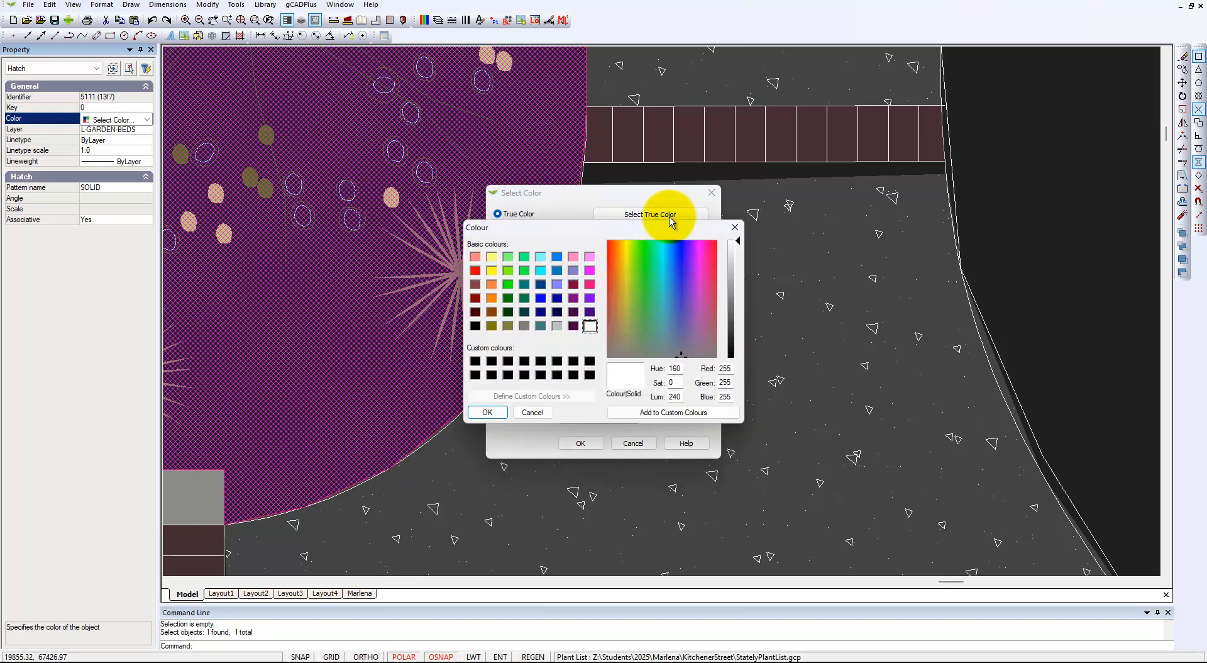
{"action": "left_click", "coordinate": [623, 283]}
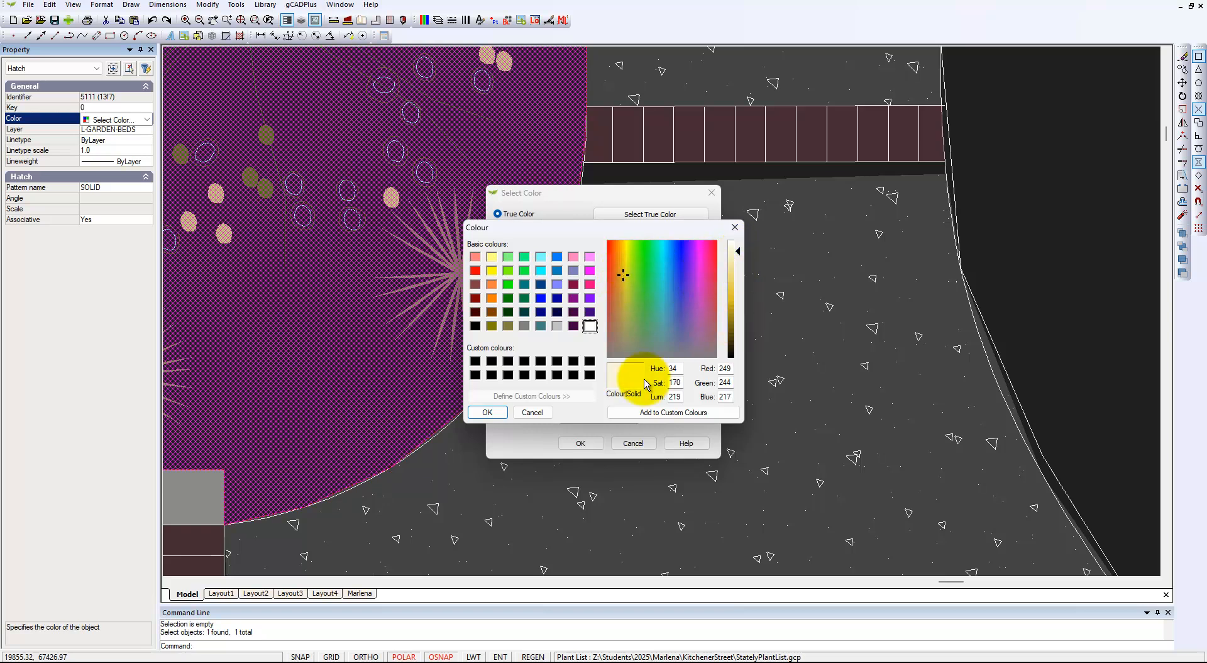
{"action": "left_click", "coordinate": [489, 412]}
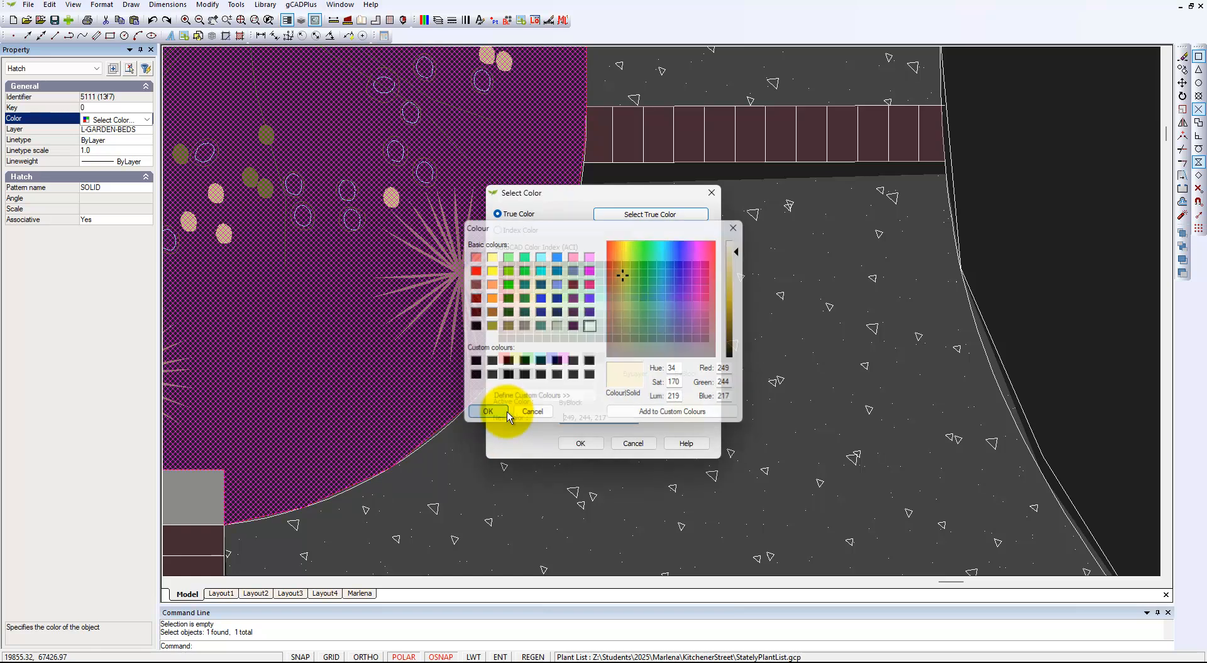
{"action": "left_click", "coordinate": [581, 444]}
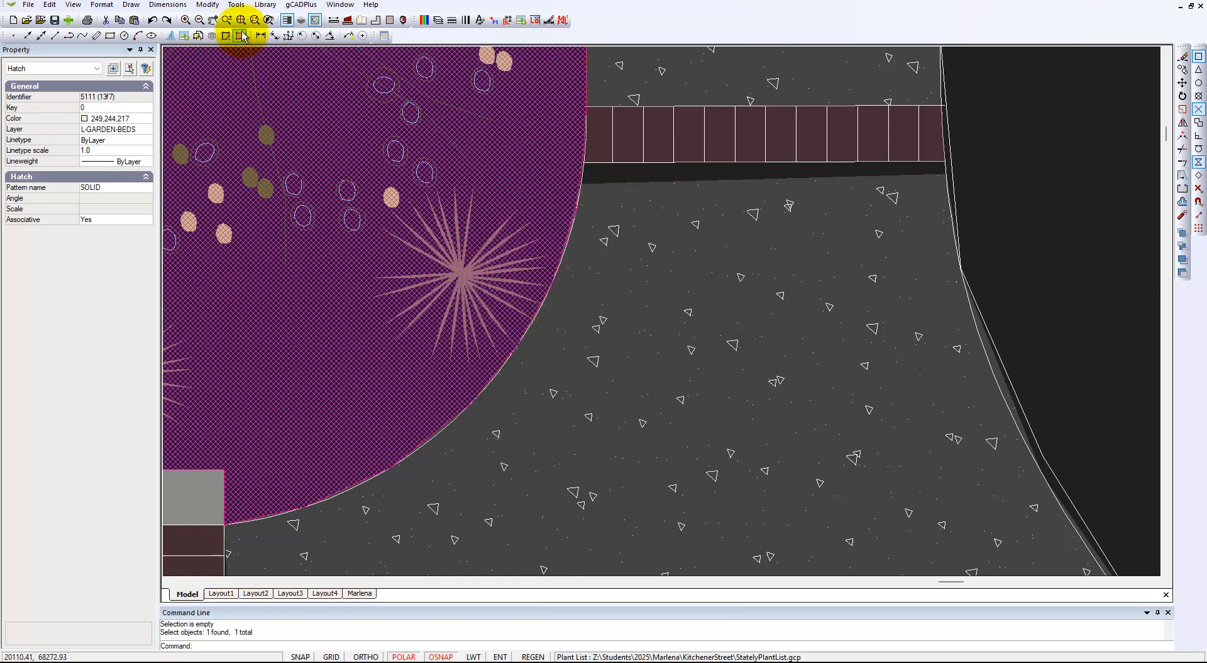
Send the cream garden bed hatch to the back of the draw order, behind the plants
{"action": "left_click", "coordinate": [237, 5]}
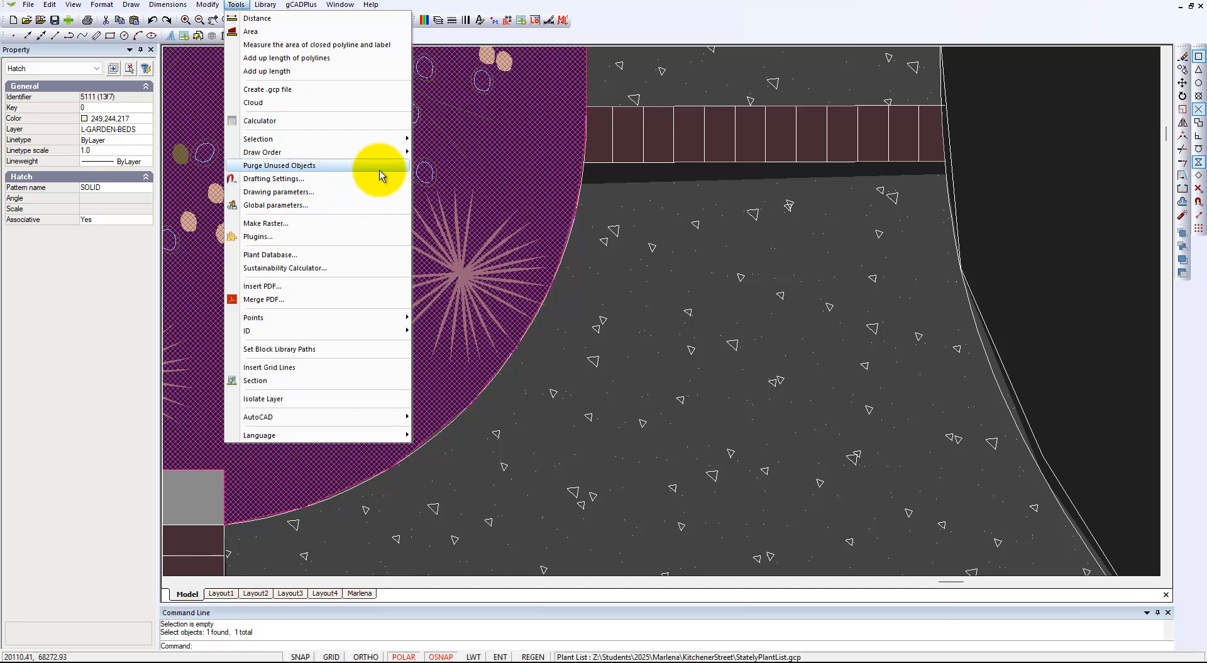
{"action": "mouse_move", "coordinate": [399, 152]}
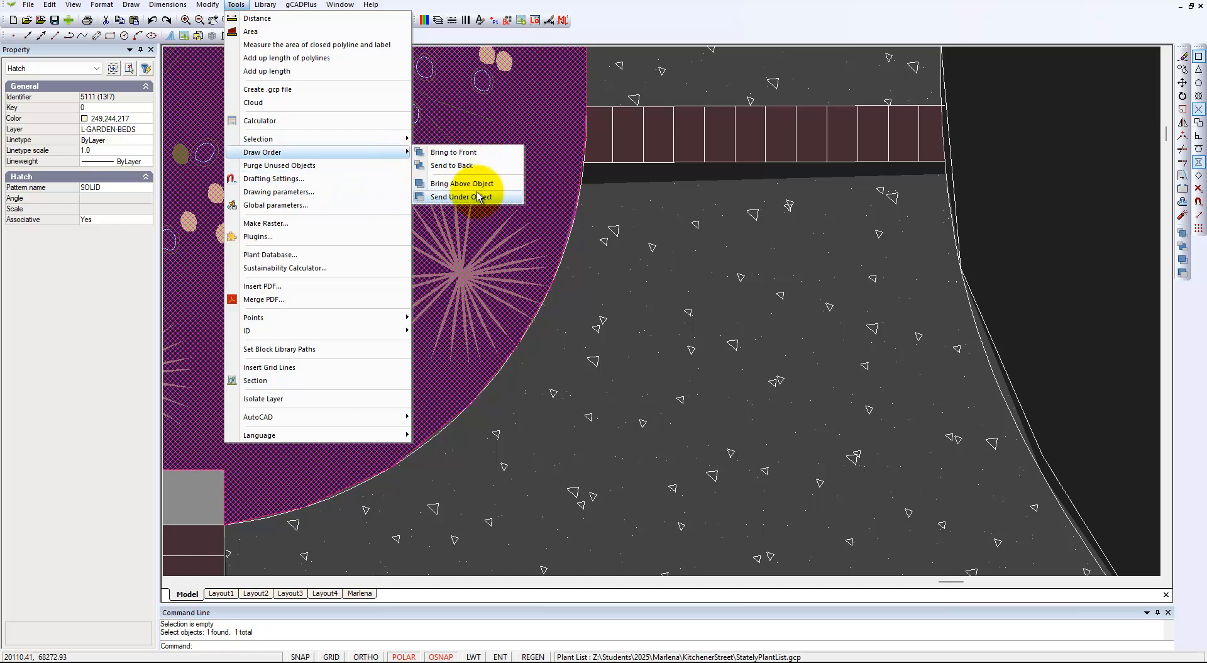
{"action": "left_click", "coordinate": [462, 165]}
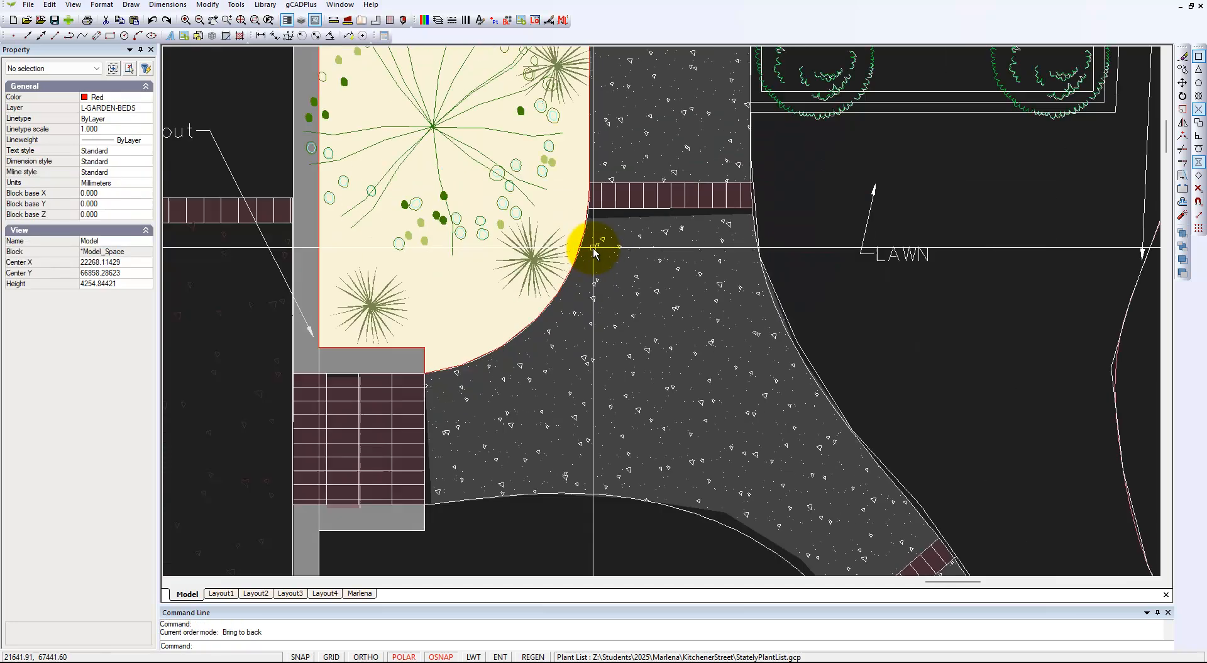
{"action": "scroll", "coordinate": [593, 248], "scroll_direction": "down", "scroll_amount": 2}
{"action": "middle_click_drag", "start_coordinate": [525, 256], "coordinate": [513, 412]}
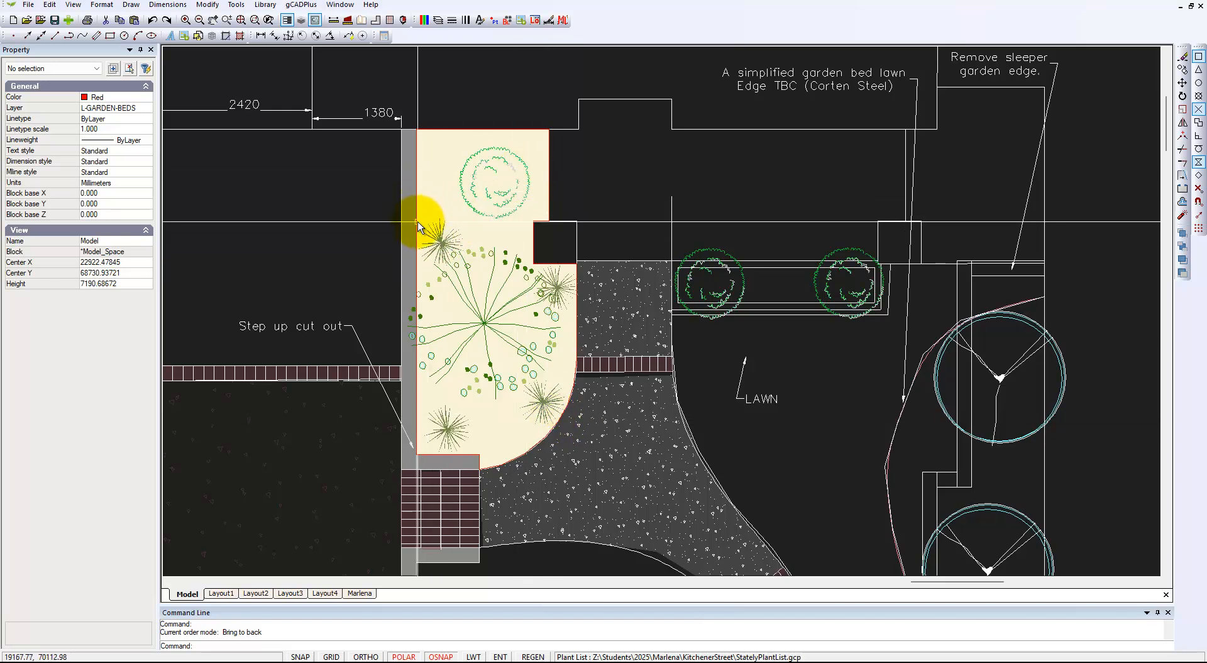
Set the garden bed boundary polyline's color to 40 and clear the selection
{"action": "left_click", "coordinate": [418, 226]}
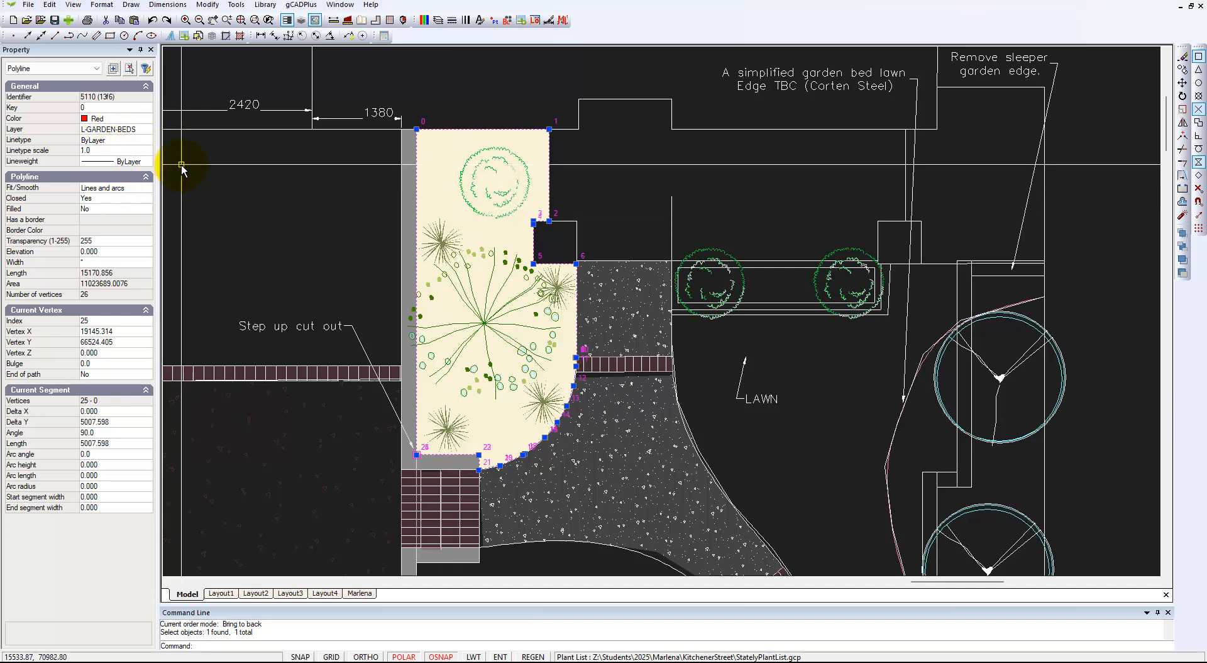
{"action": "left_click", "coordinate": [150, 123]}
{"action": "left_click", "coordinate": [149, 120]}
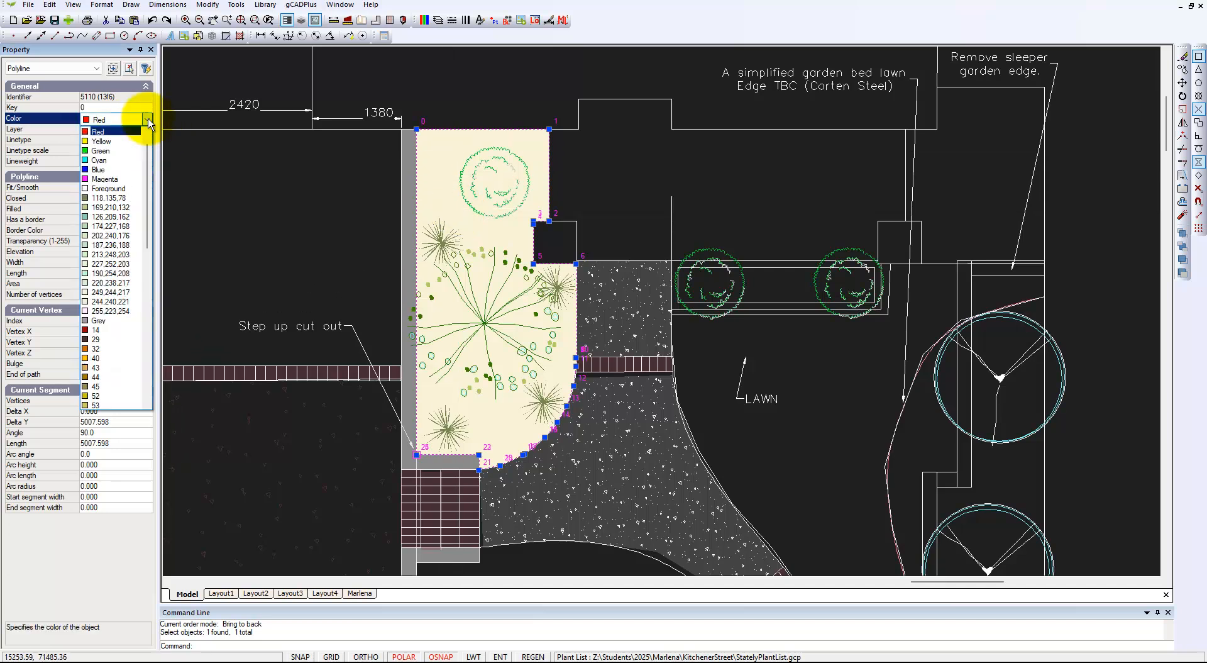
{"action": "left_click_drag", "start_coordinate": [146, 225], "coordinate": [156, 288]}
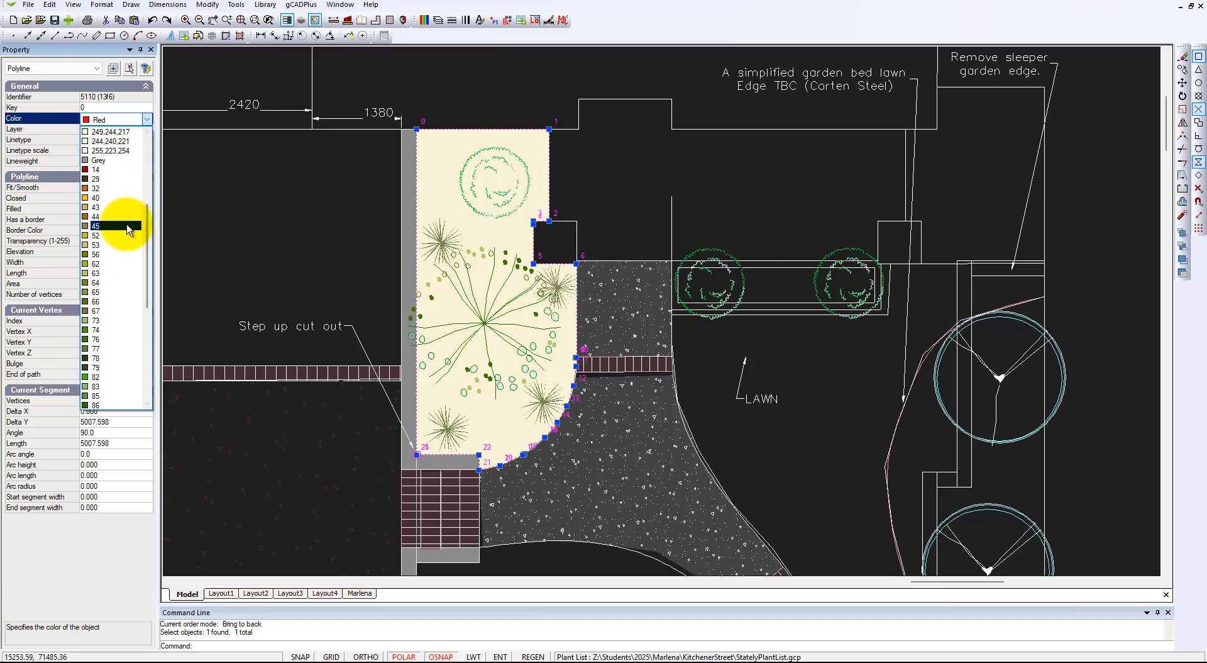
{"action": "left_click", "coordinate": [92, 198]}
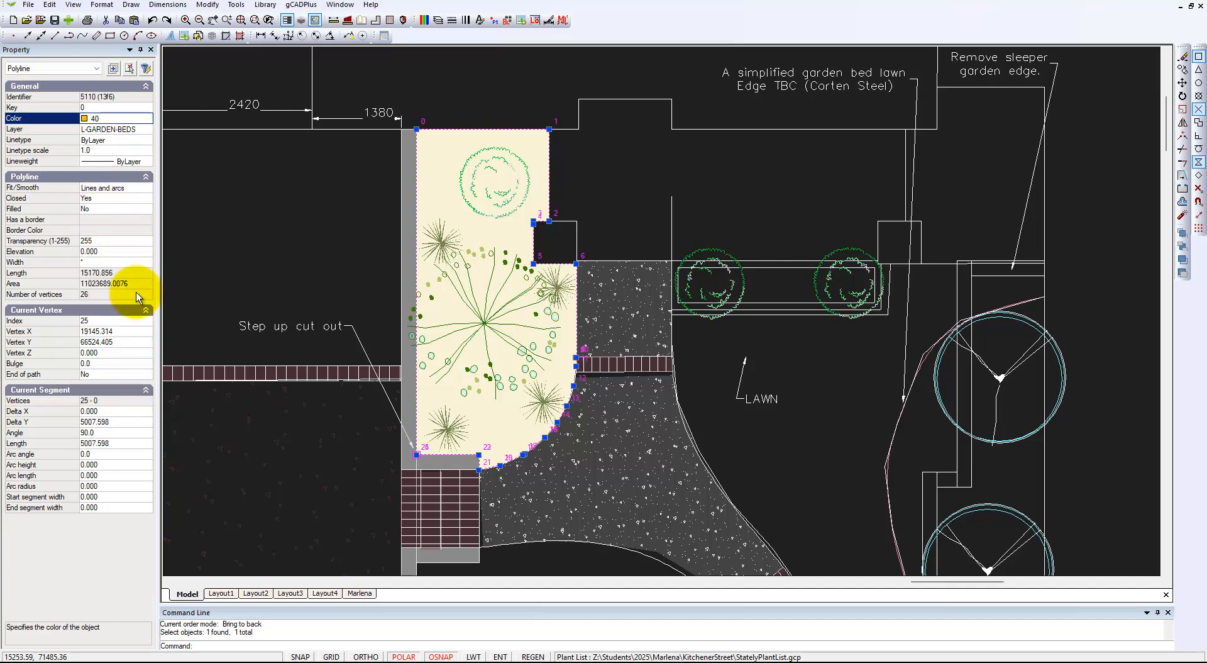
{"action": "right_click", "coordinate": [296, 232]}
{"action": "left_click", "coordinate": [330, 248]}
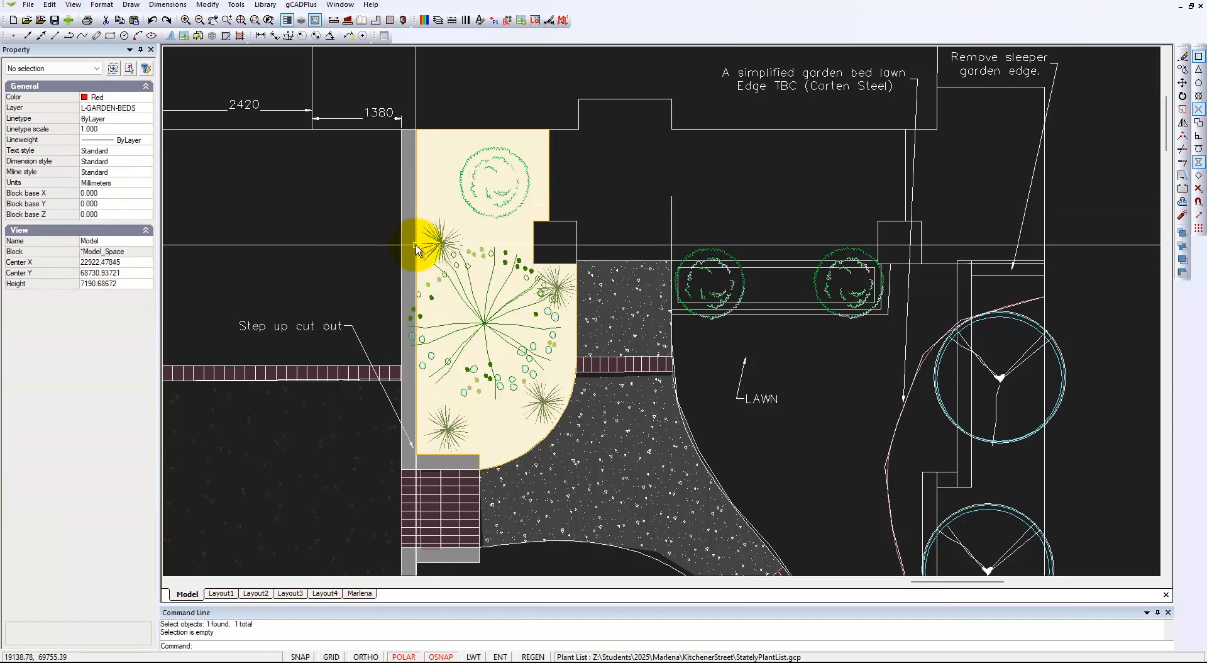
Give the garden bed boundary polyline a 0.60 mm lineweight and turn on lineweight display in the drawing
{"action": "left_click", "coordinate": [416, 247]}
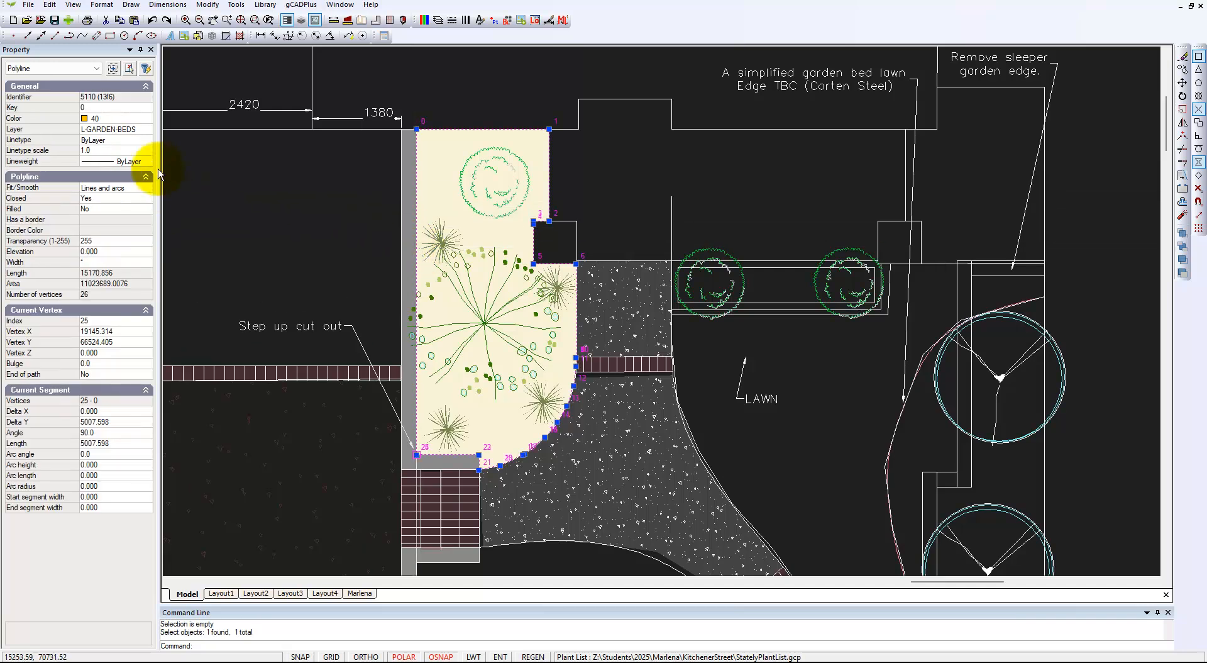
{"action": "left_click", "coordinate": [149, 163]}
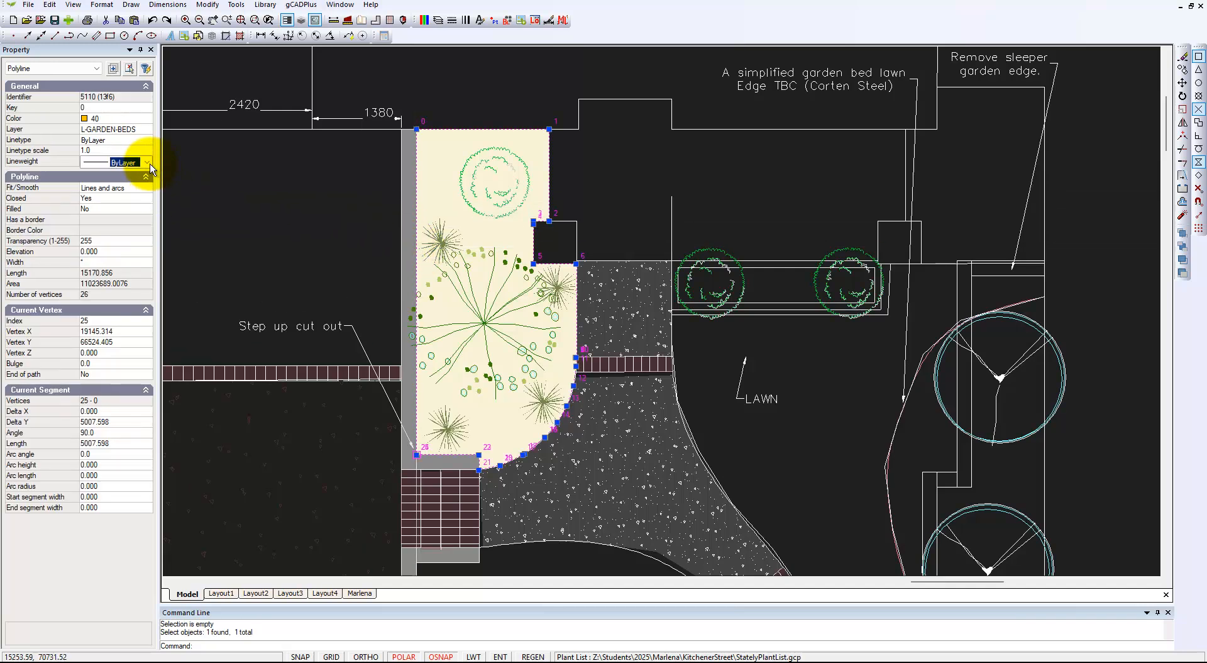
{"action": "left_click", "coordinate": [147, 163]}
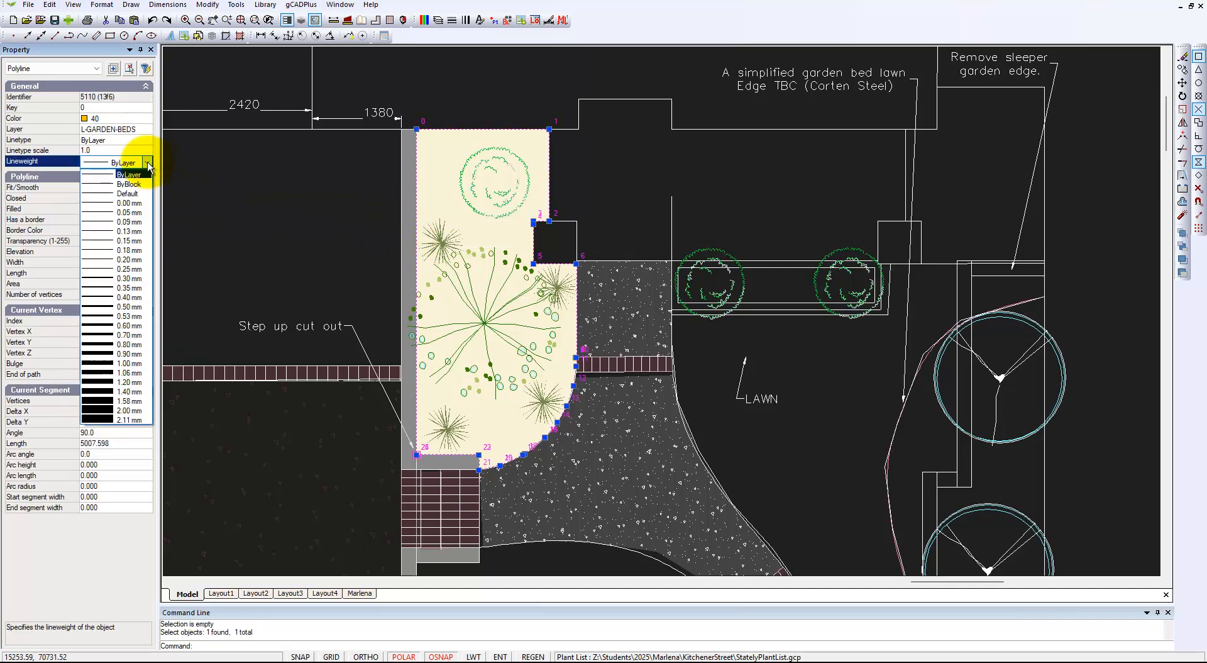
{"action": "left_click", "coordinate": [110, 325]}
{"action": "right_click", "coordinate": [289, 240]}
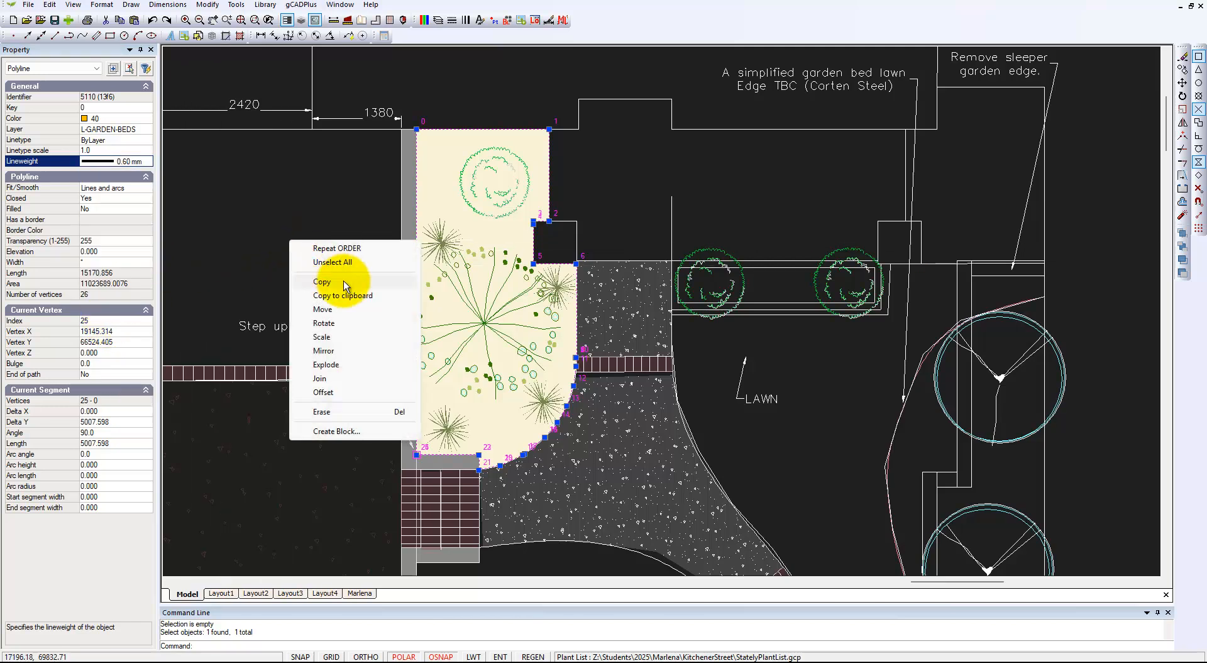
{"action": "left_click", "coordinate": [331, 264]}
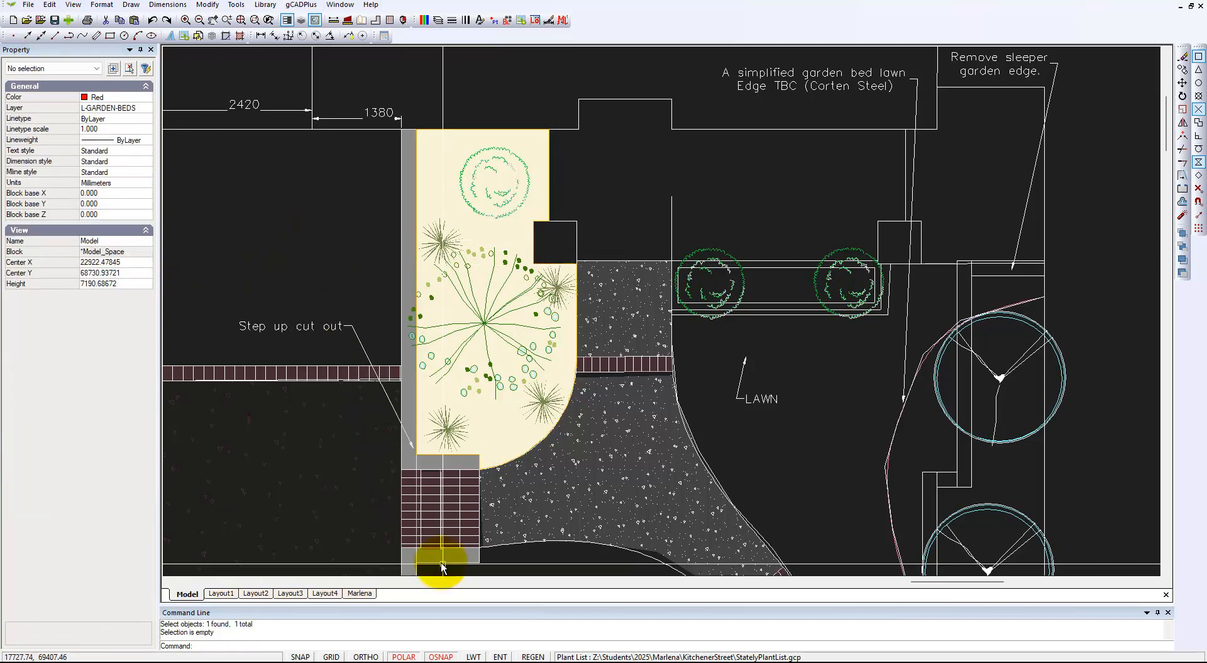
{"action": "left_click", "coordinate": [473, 657]}
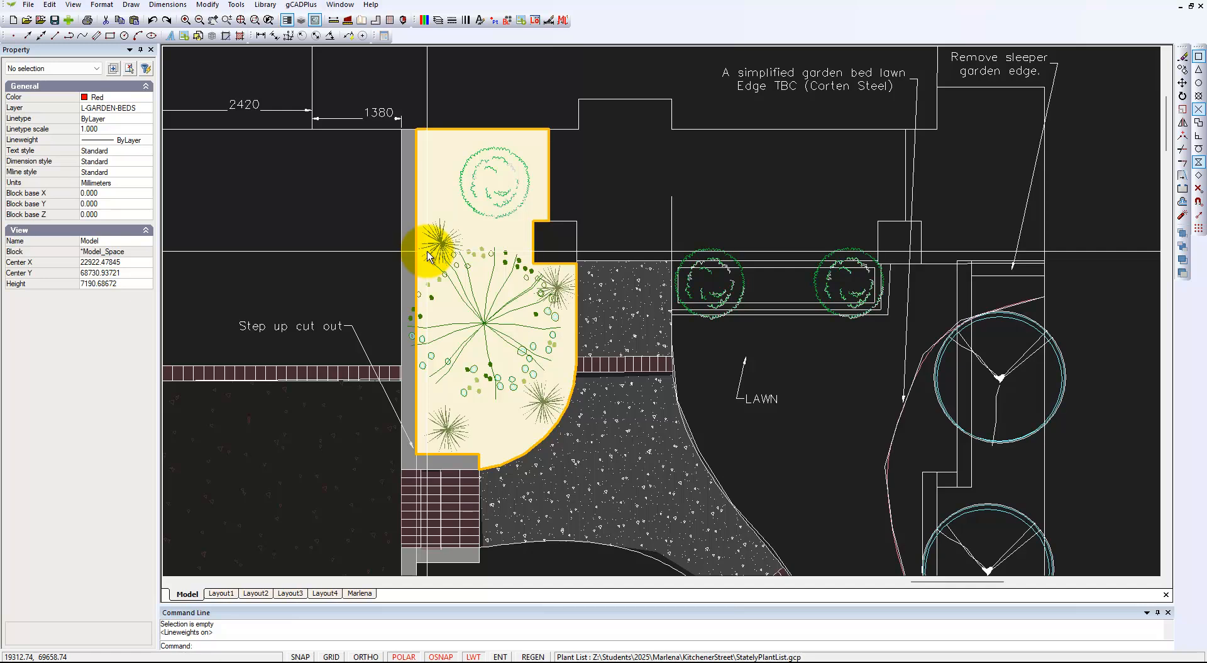
Select the filled path polyline and examine how its vertices meet the garden bed's curved edge, clearing the selection when done
{"action": "scroll", "coordinate": [616, 487], "scroll_direction": "down", "scroll_amount": 2}
{"action": "left_click", "coordinate": [614, 487]}
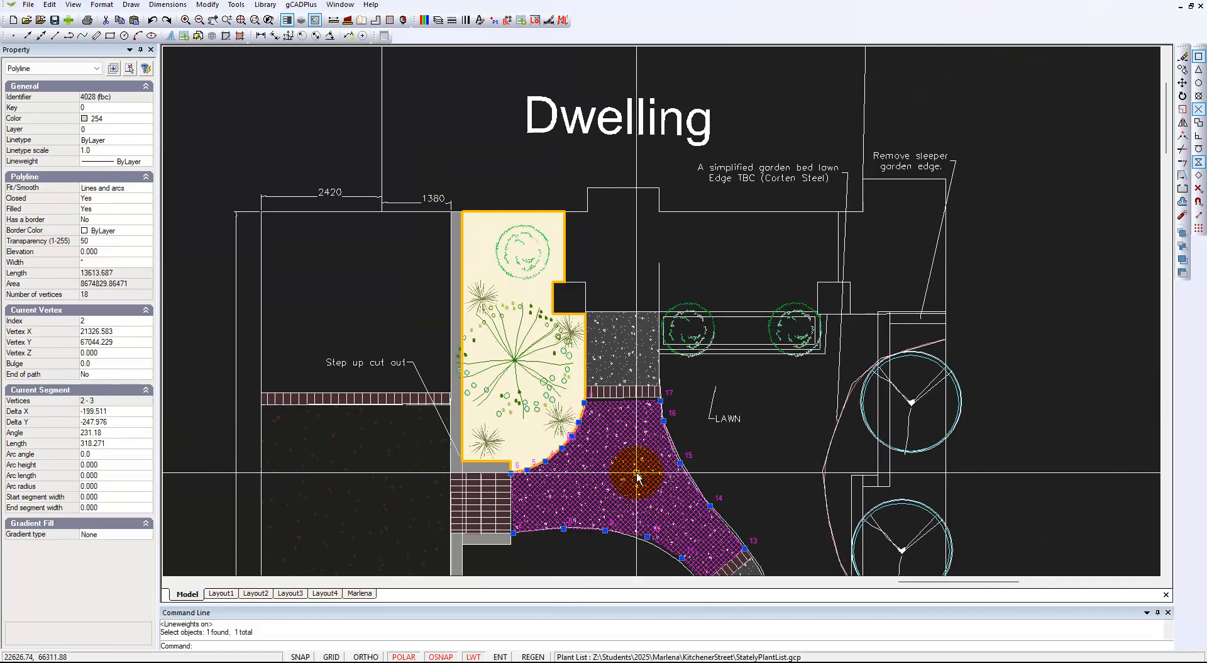
{"action": "scroll", "coordinate": [604, 403], "scroll_direction": "up", "scroll_amount": 4}
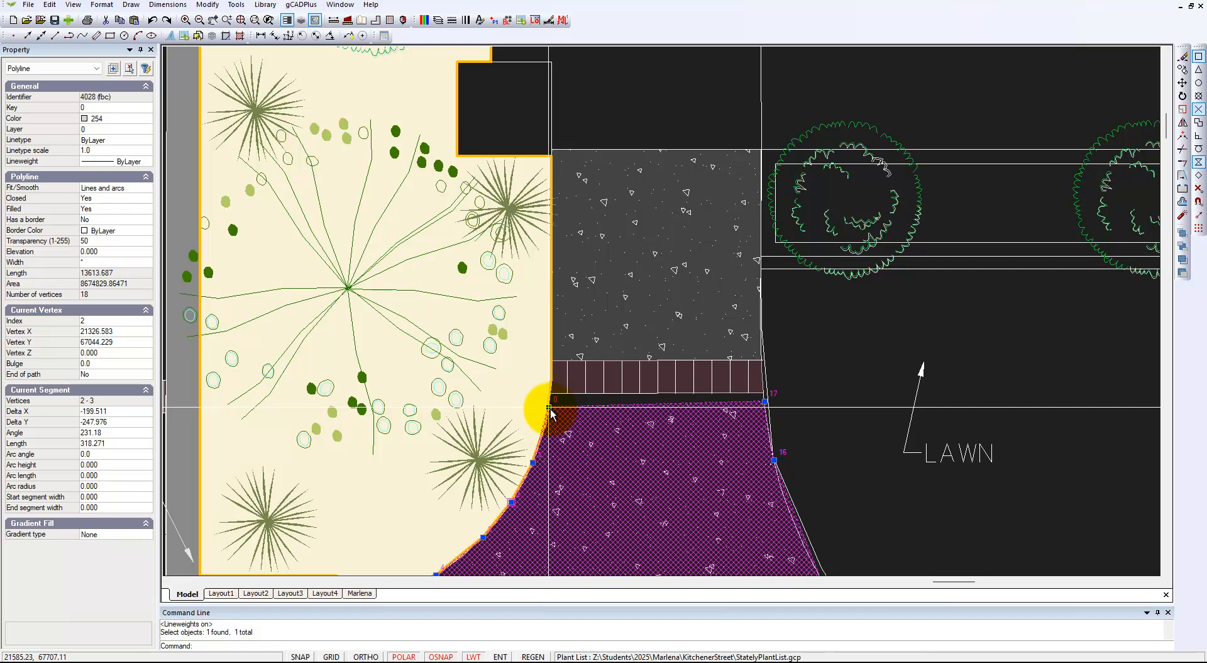
{"action": "scroll", "coordinate": [721, 474], "scroll_direction": "down", "scroll_amount": 1}
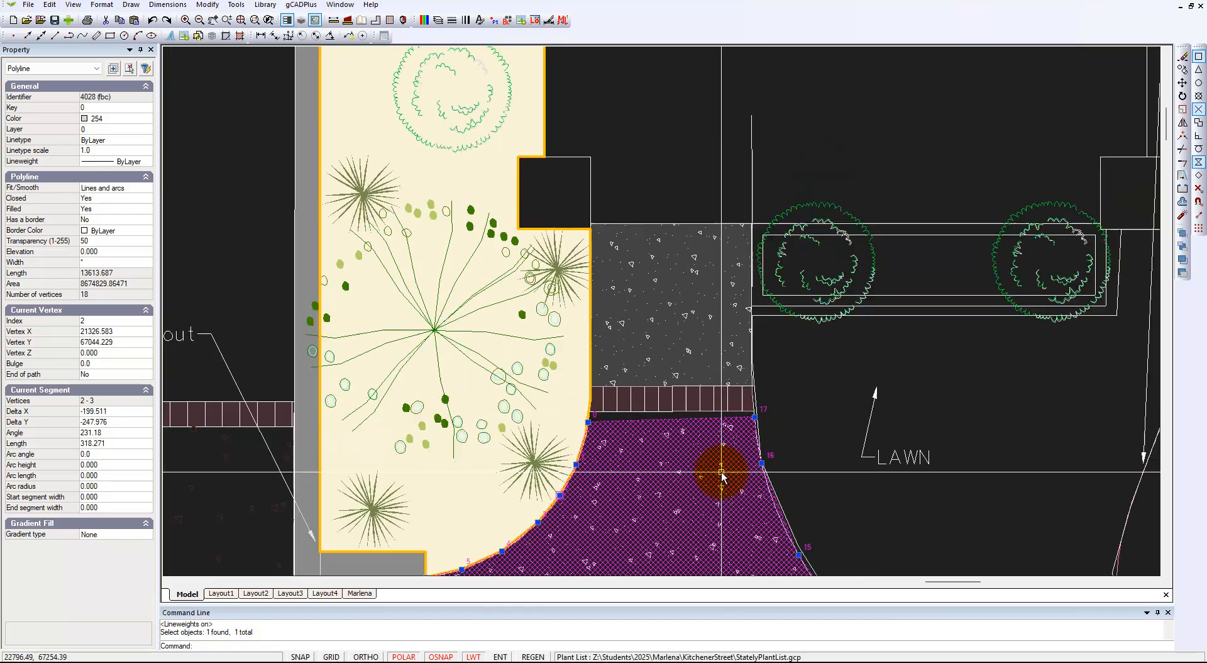
{"action": "scroll", "coordinate": [721, 476], "scroll_direction": "down", "scroll_amount": 2}
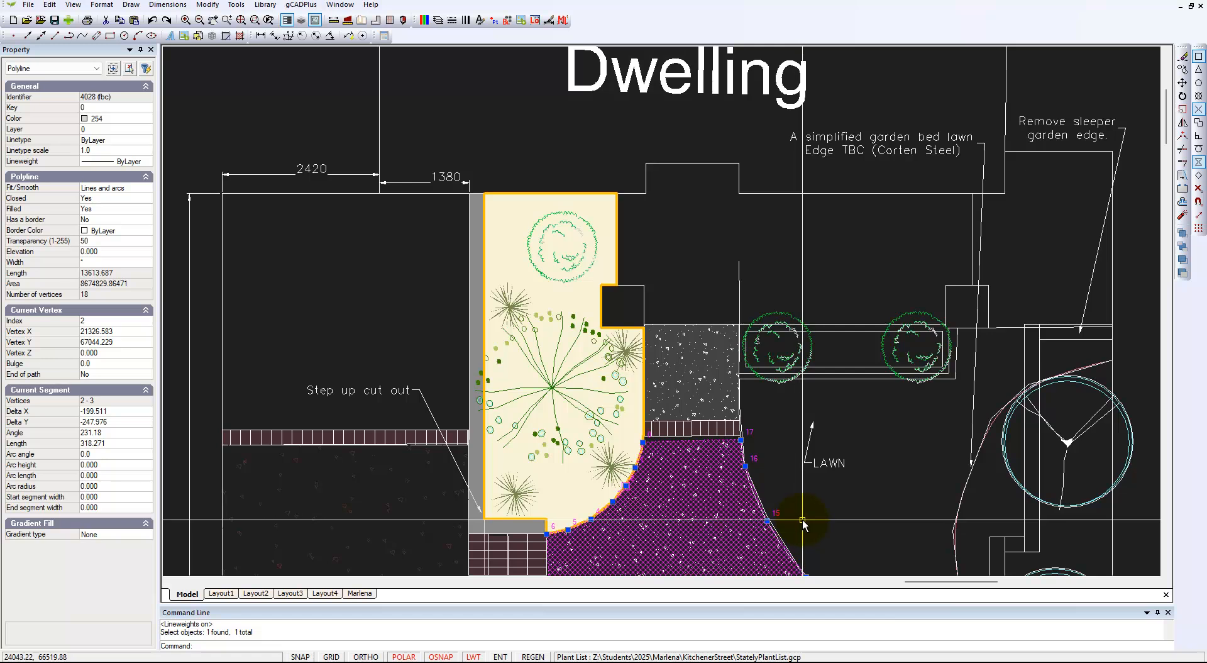
{"action": "key", "text": "Delete"}
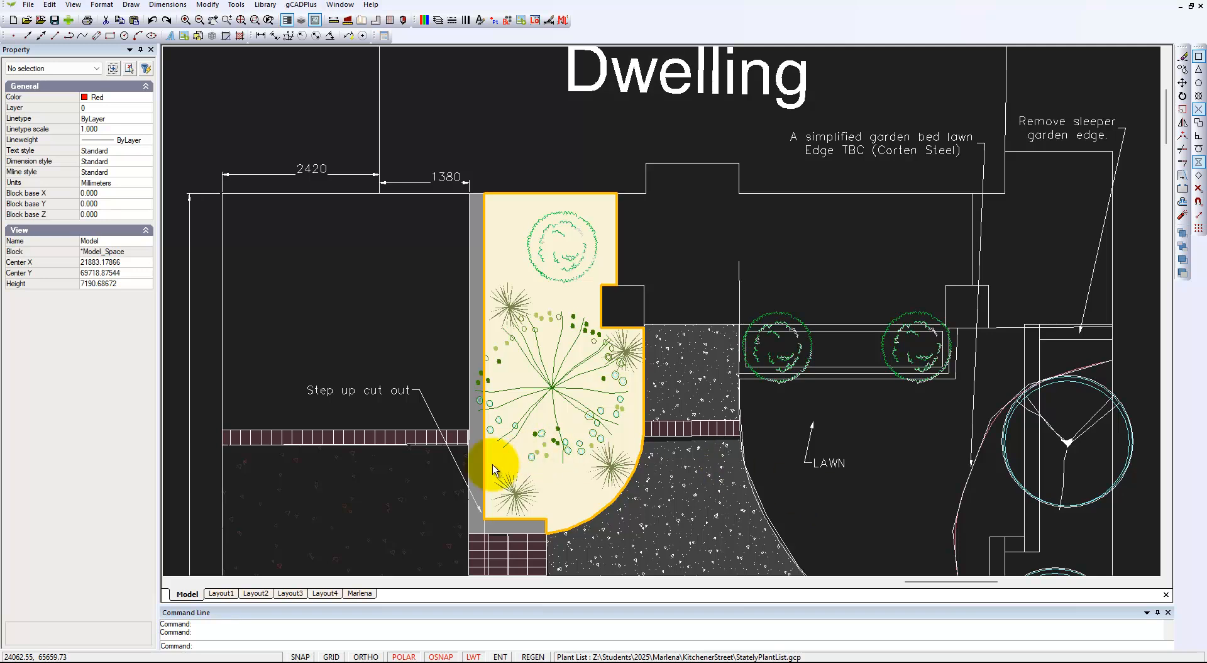
Review the garden bed in Layout4, return to model space and check the layer of the garden bed hatch
{"action": "left_click", "coordinate": [326, 593]}
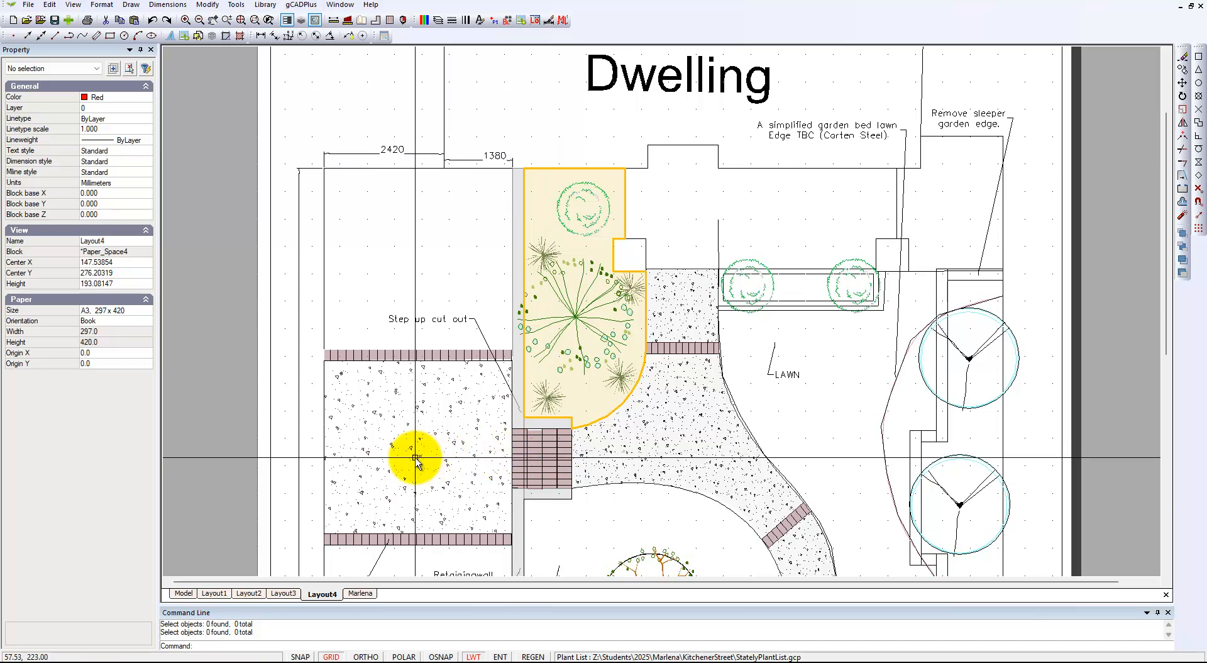
{"action": "left_click", "coordinate": [184, 593]}
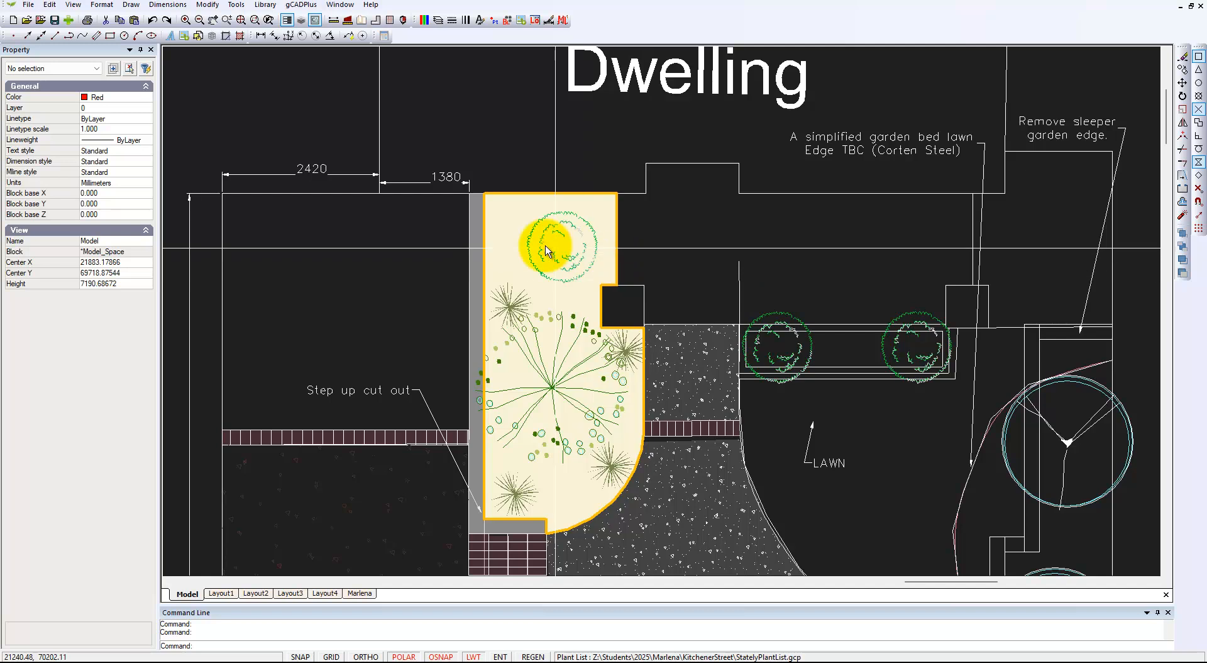
{"action": "left_click", "coordinate": [500, 250]}
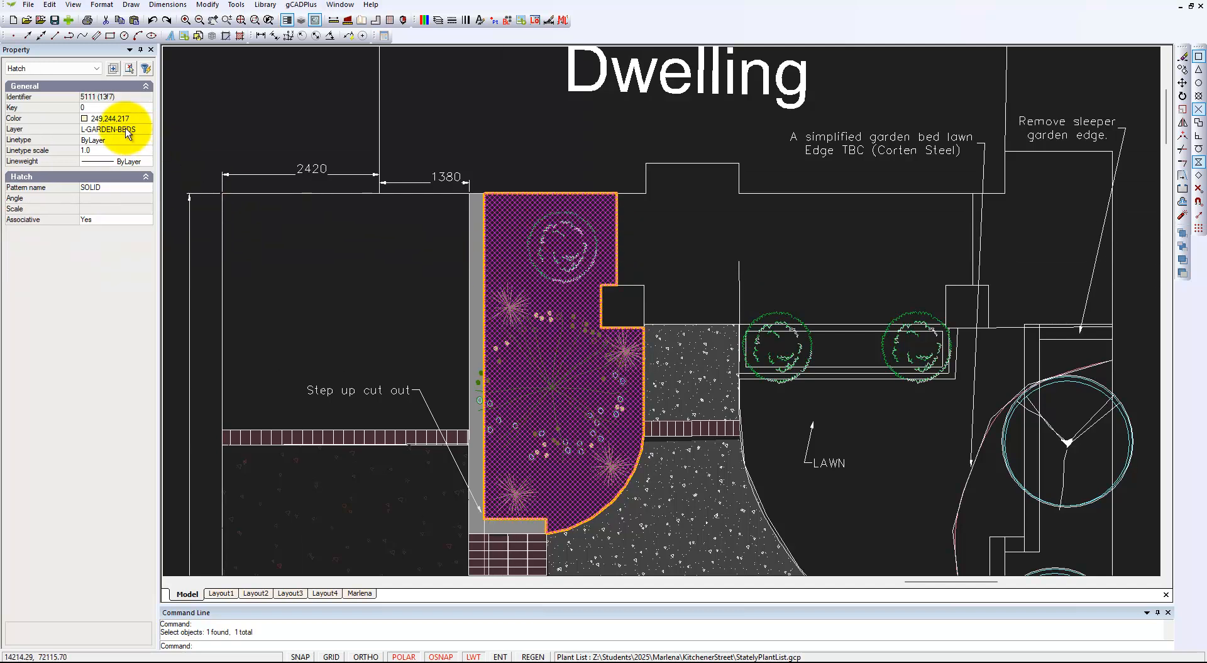
{"action": "key", "text": "Escape"}
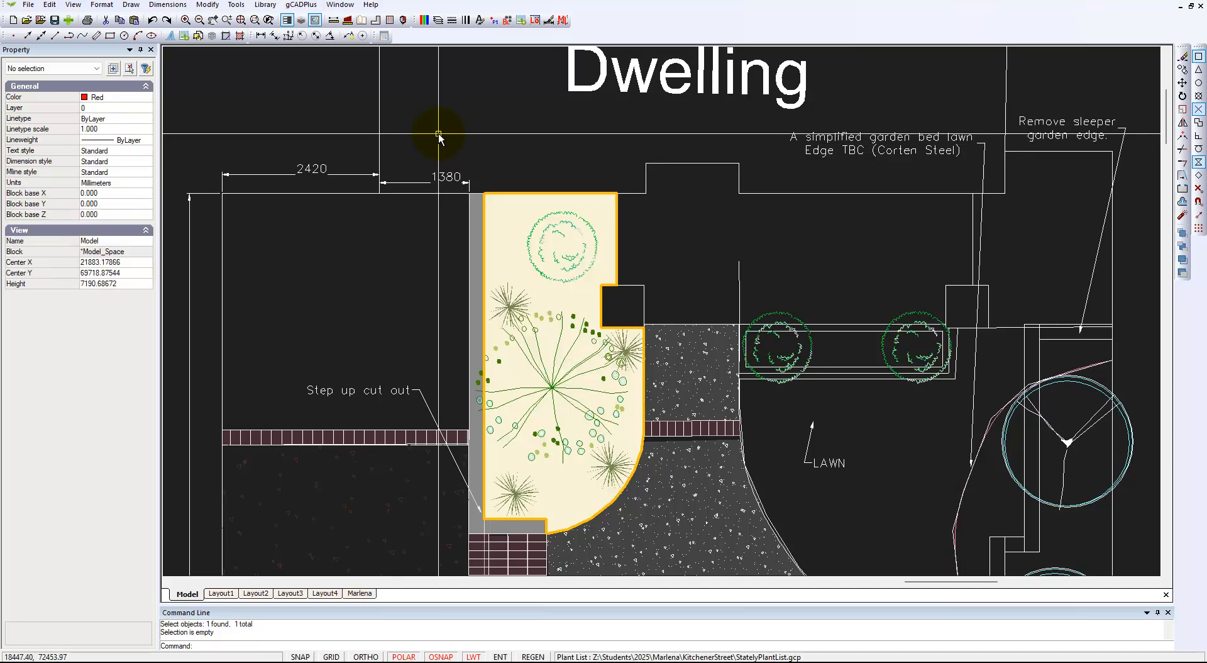
Turn off the L-GARDEN-BEDS layer in the Layer Properties Manager, keeping L-PLNT-CONSTRUCTION off
{"action": "left_click", "coordinate": [438, 21]}
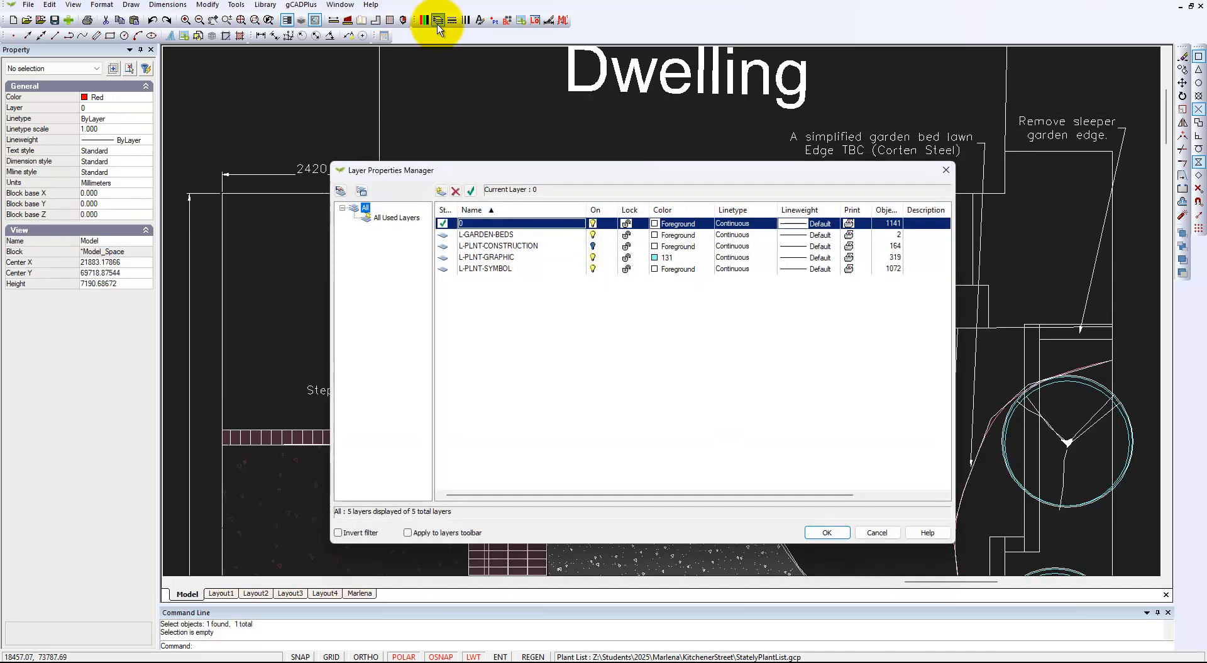
{"action": "left_click", "coordinate": [593, 245]}
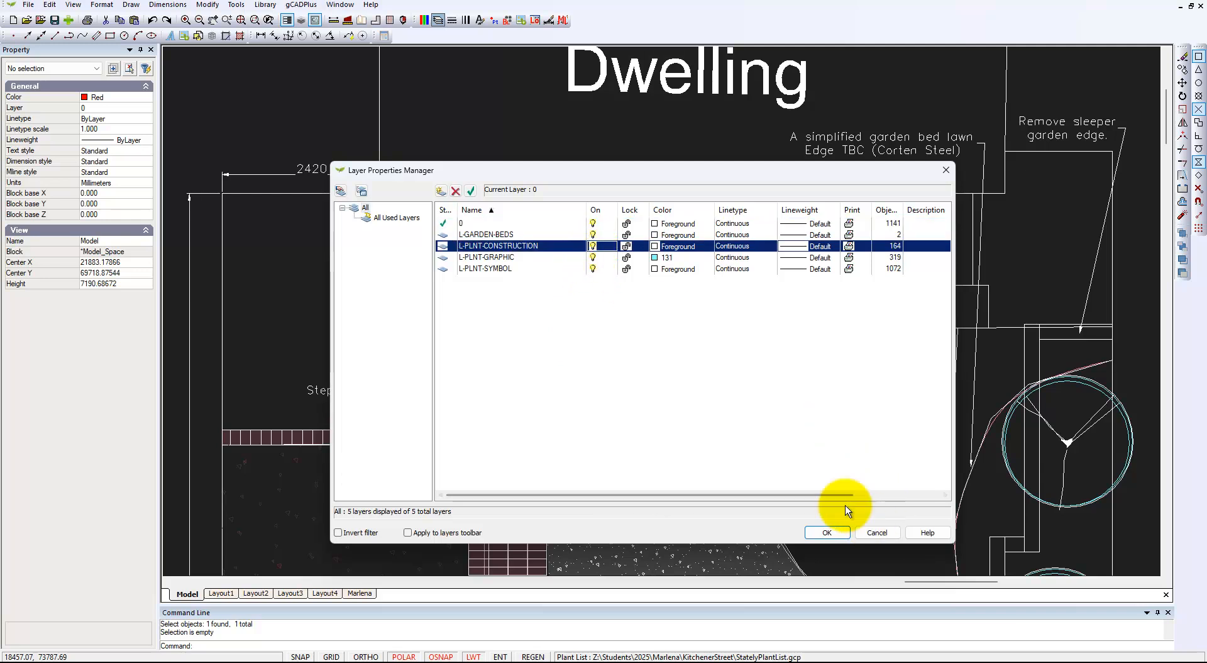
{"action": "left_click", "coordinate": [593, 234]}
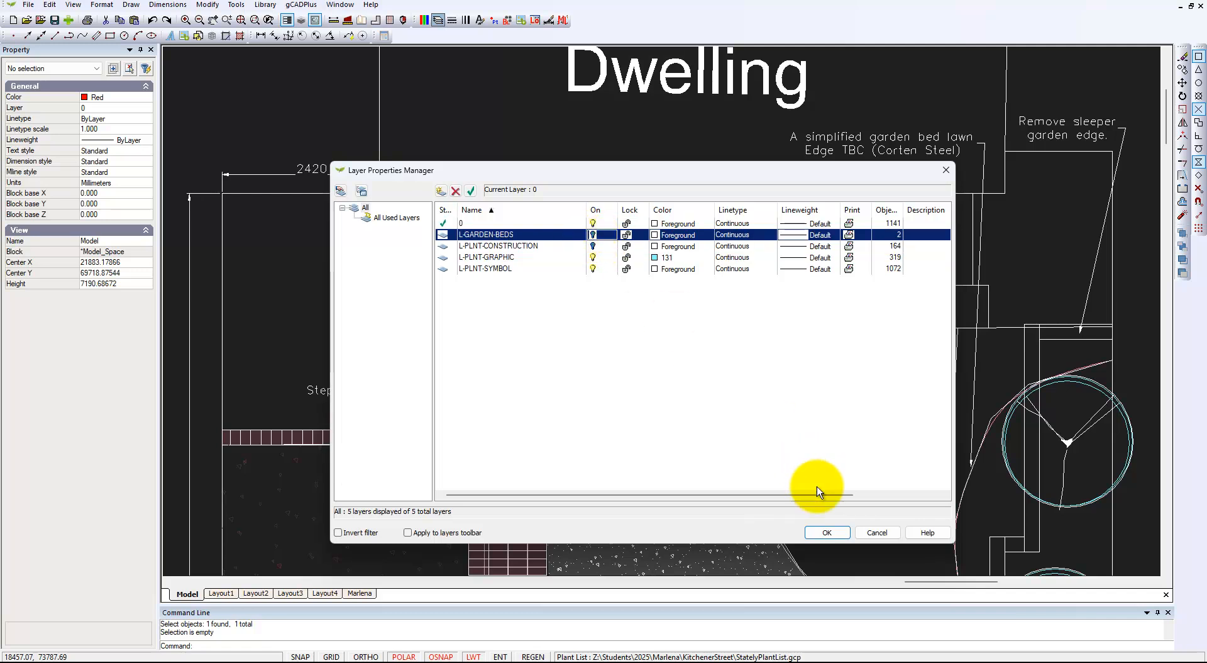
{"action": "left_click", "coordinate": [829, 531]}
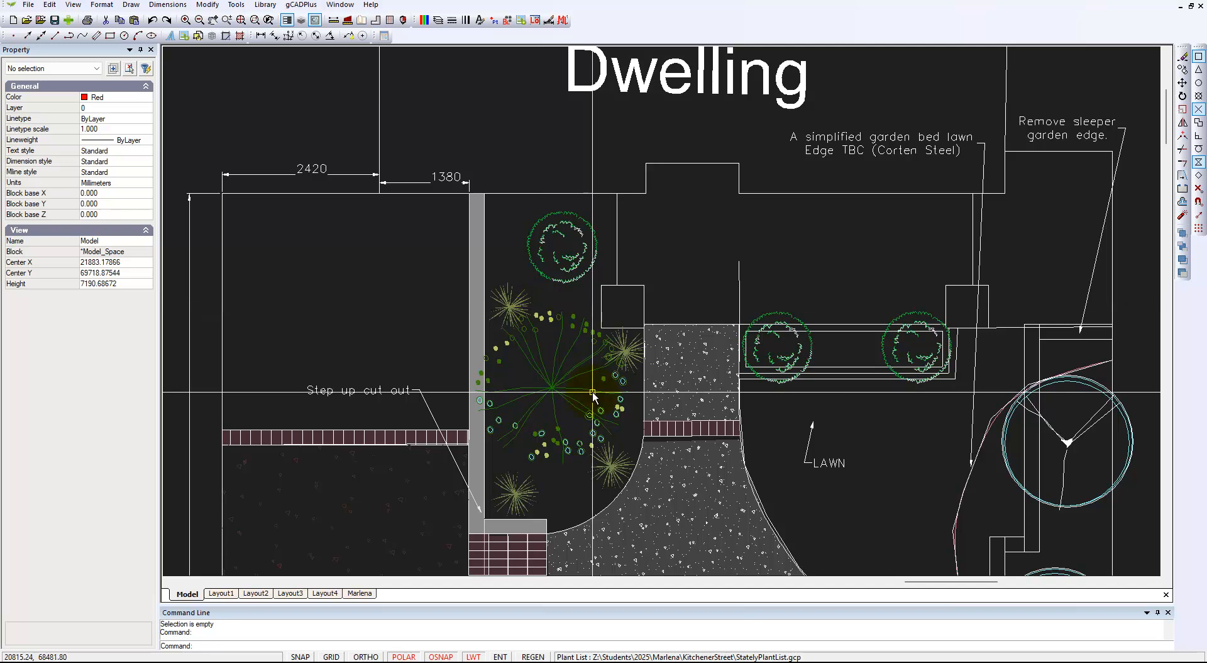
Inspect the properties of the spiky plant block beside the bed's curved edge and clear the selection
{"action": "middle_click_drag", "start_coordinate": [606, 433], "coordinate": [611, 346]}
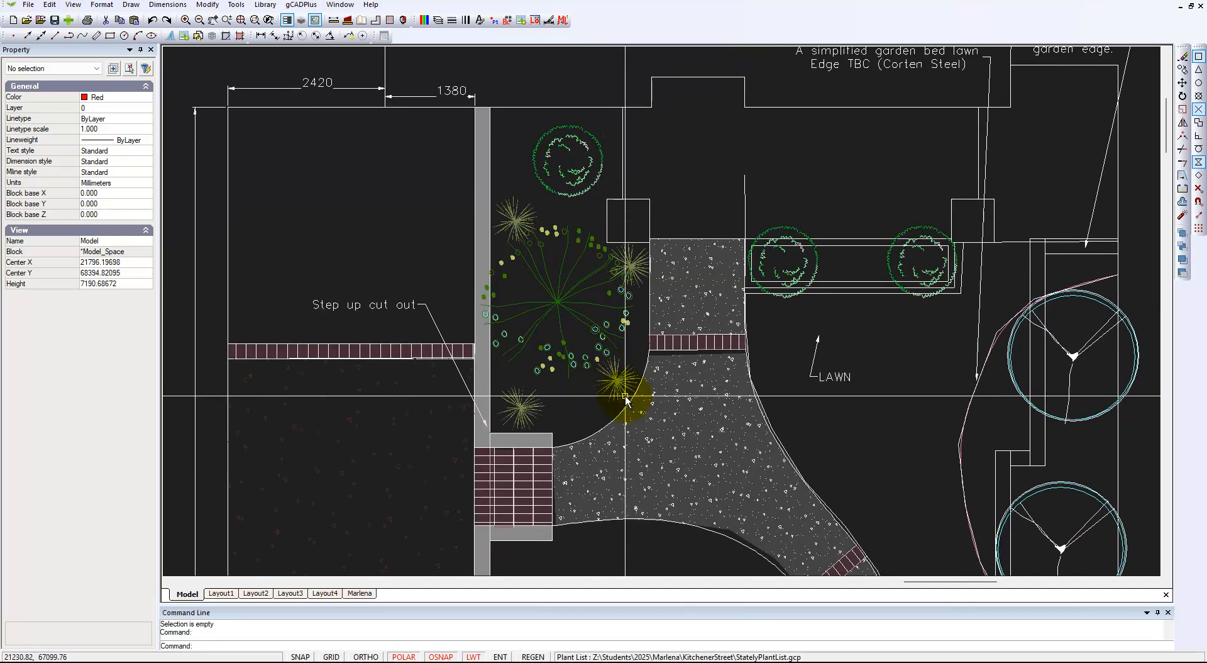
{"action": "left_click", "coordinate": [615, 384]}
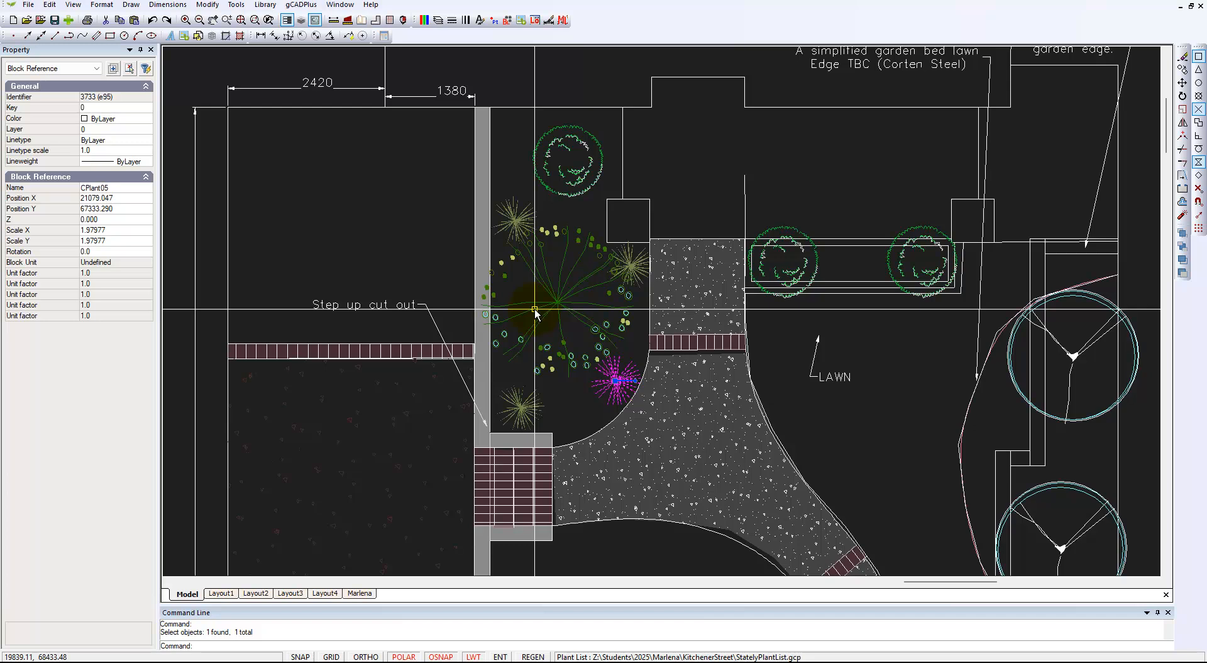
{"action": "key", "text": "Escape"}
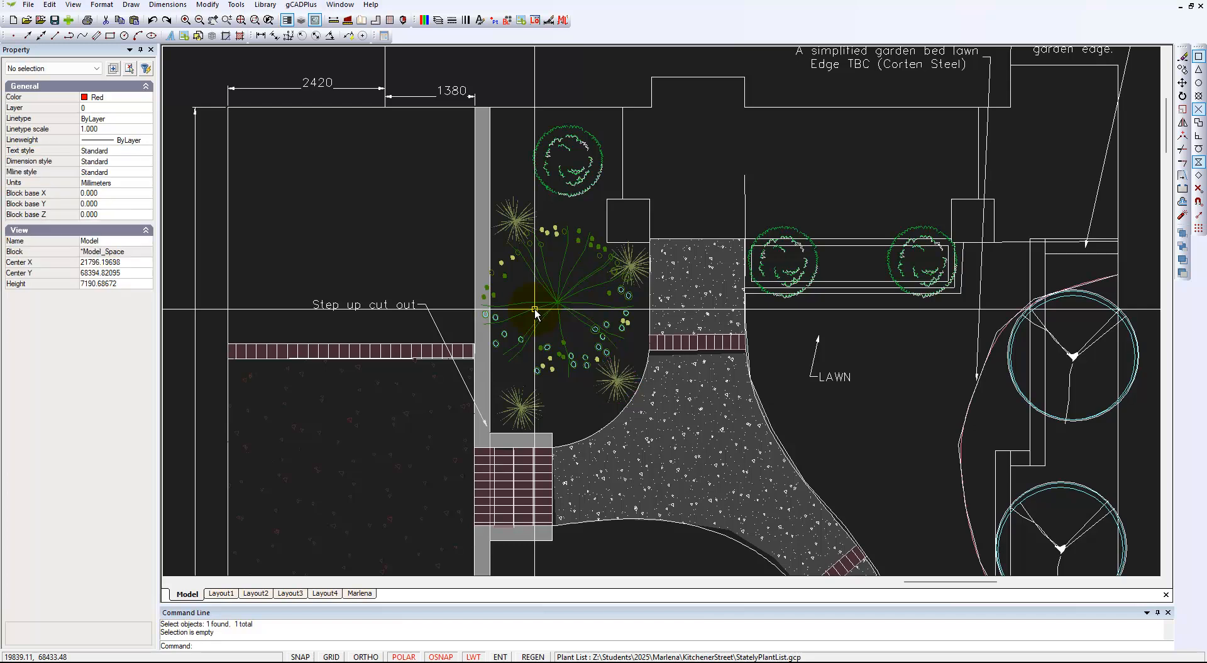